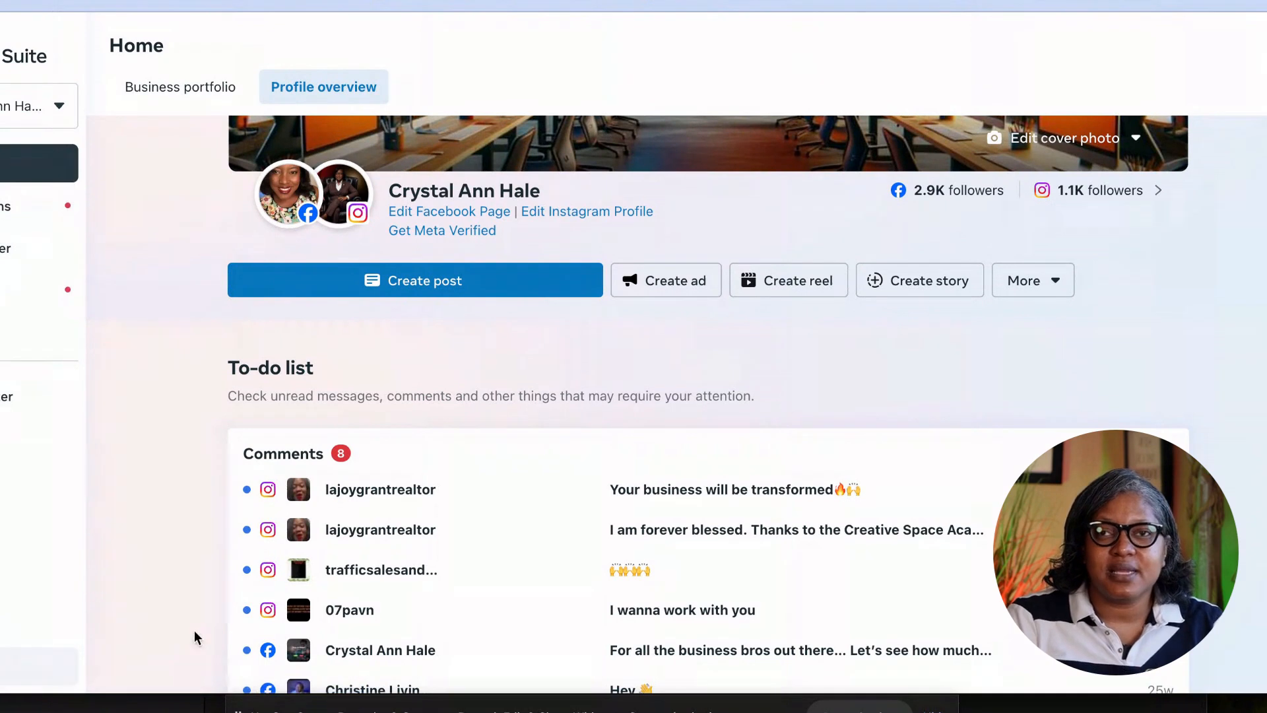
Open Events Manager from the All tools list in Meta Business Suite.
left_click_drag(6, 649, 997, 669)
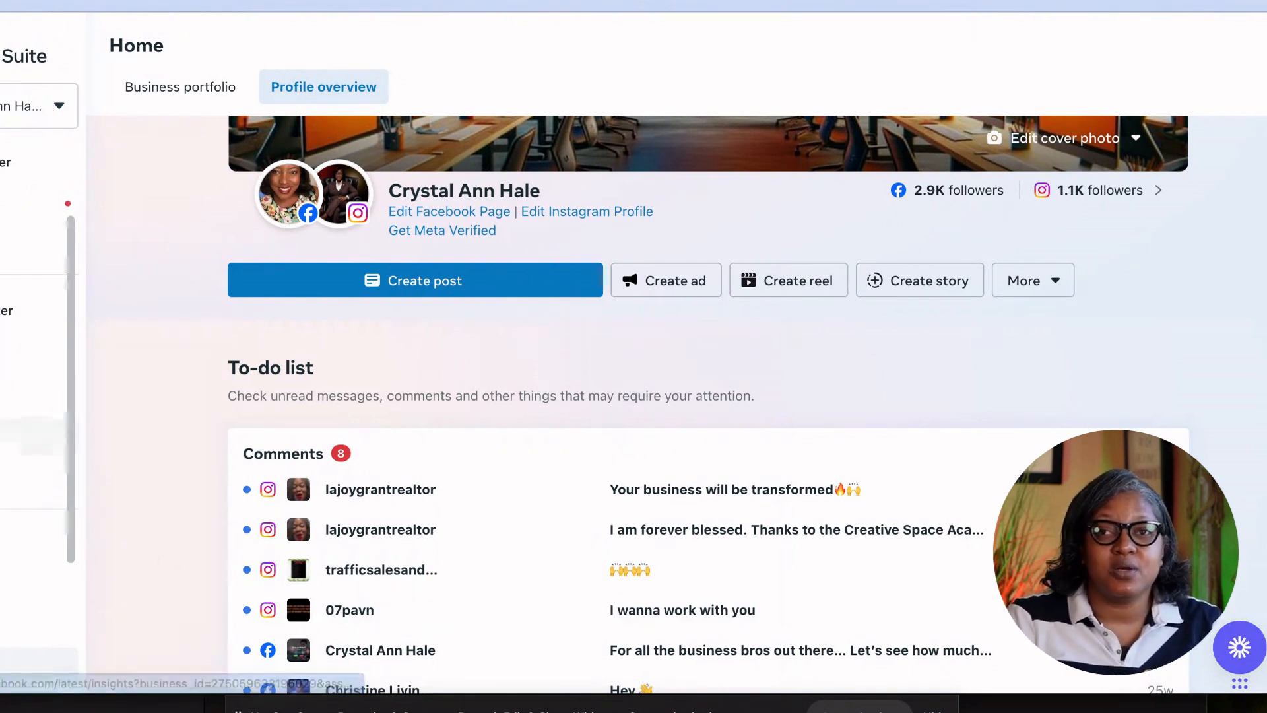
left_click(13, 478)
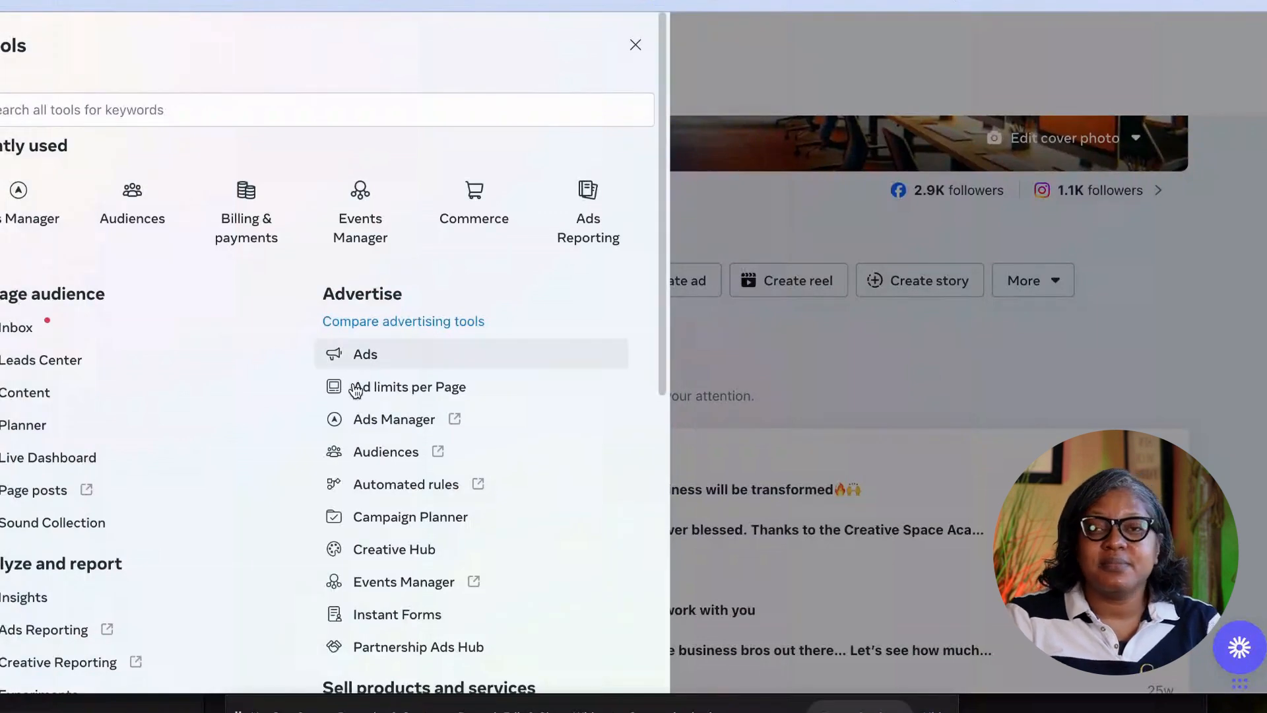
scroll(386, 423, "down", 3)
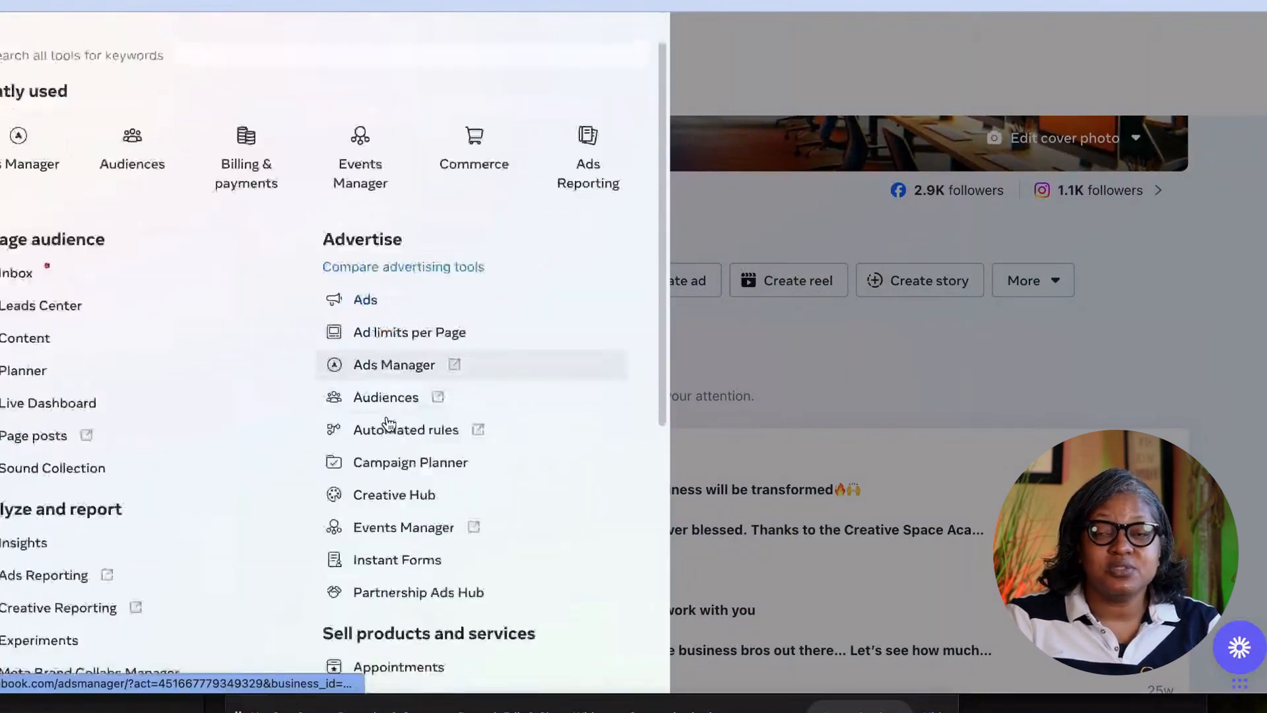
scroll(389, 424, "down", 4)
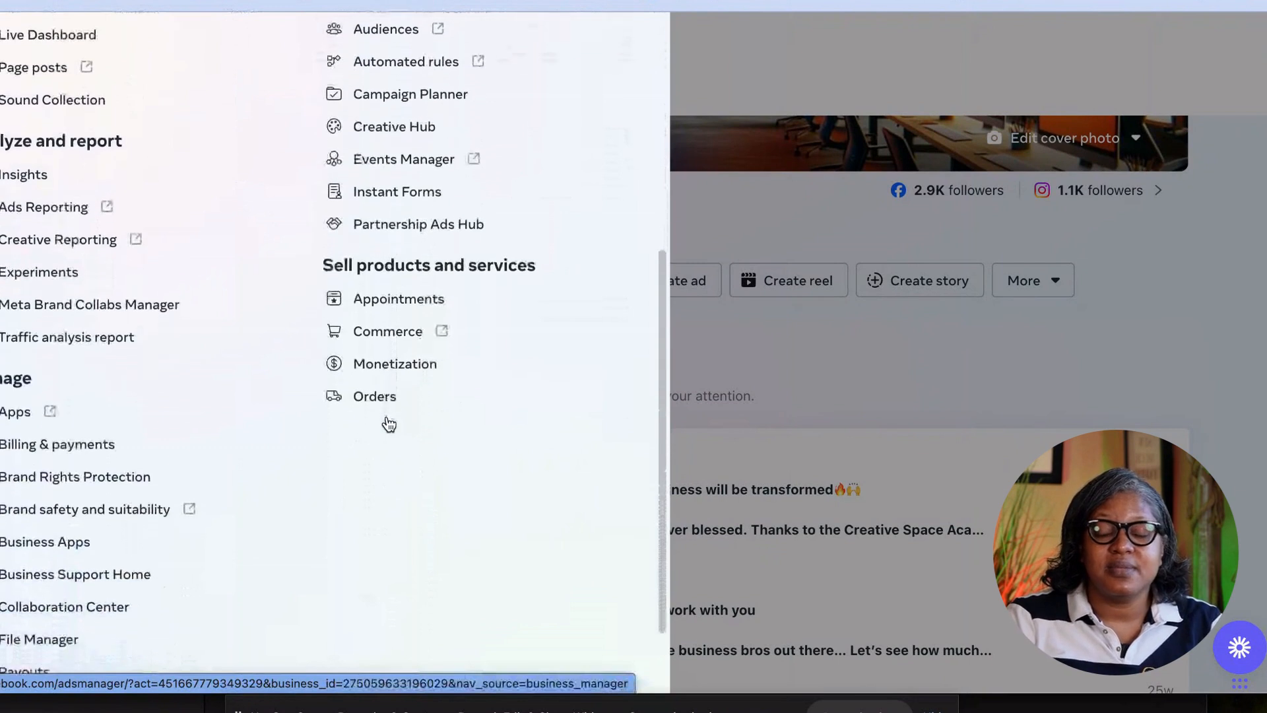
scroll(387, 422, "up", 8)
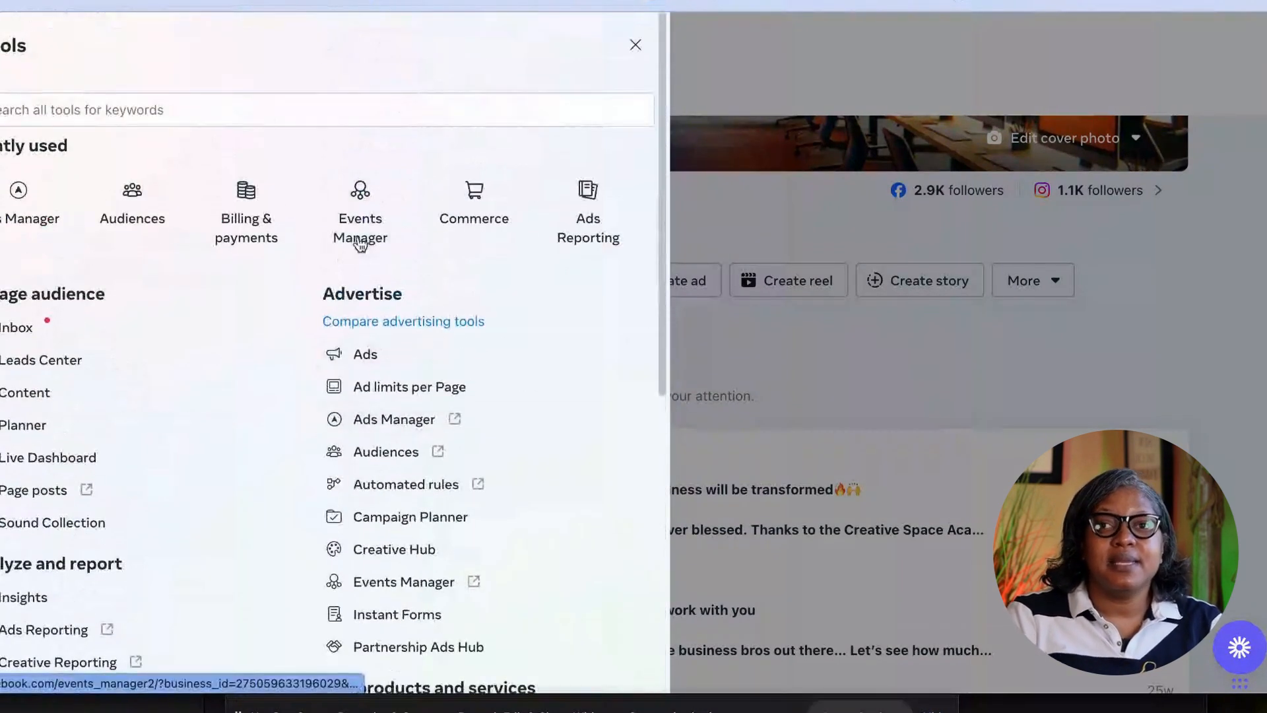
left_click(363, 177)
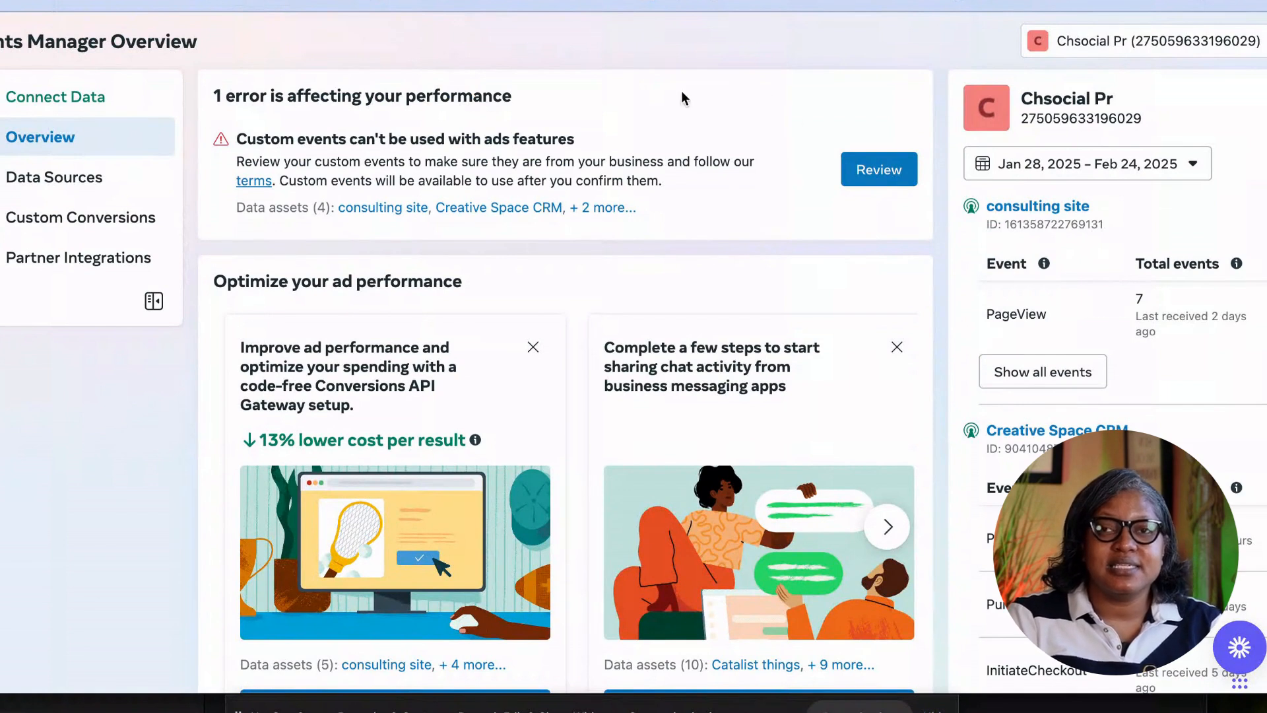
Browse the Data Sources list and review the Creative space Academy dataset's activity.
left_click(75, 177)
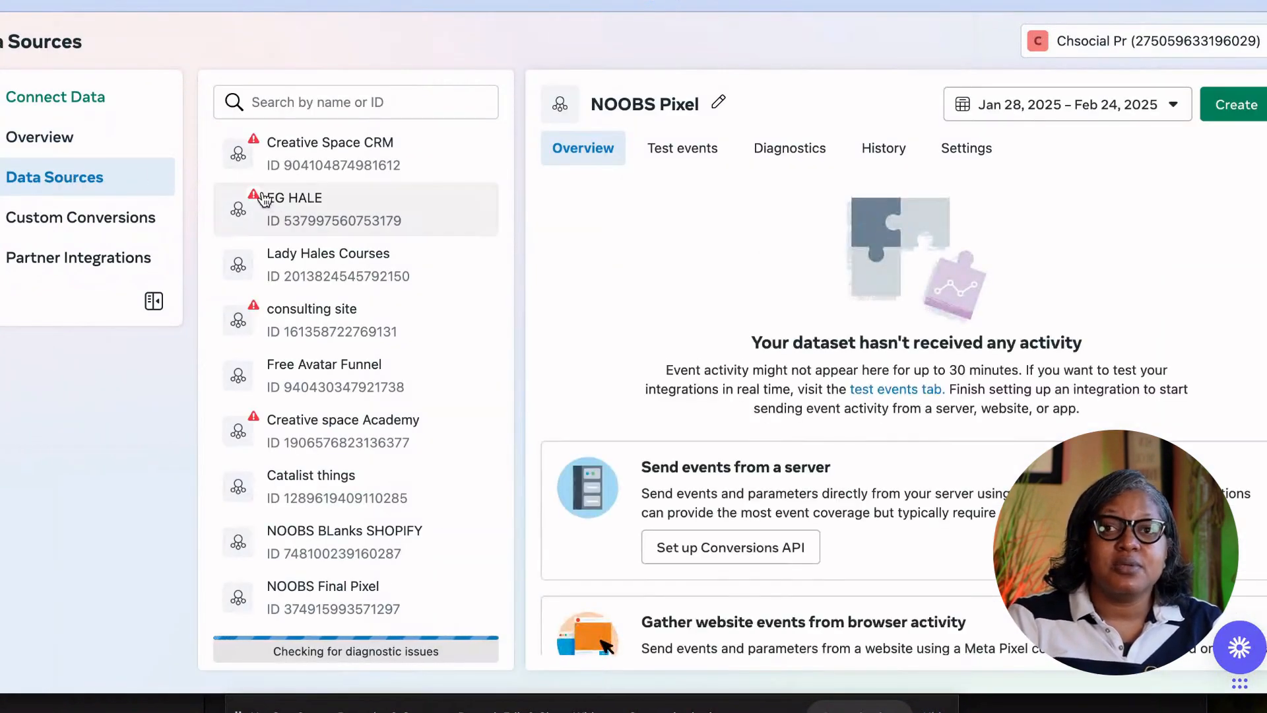
left_click(325, 427)
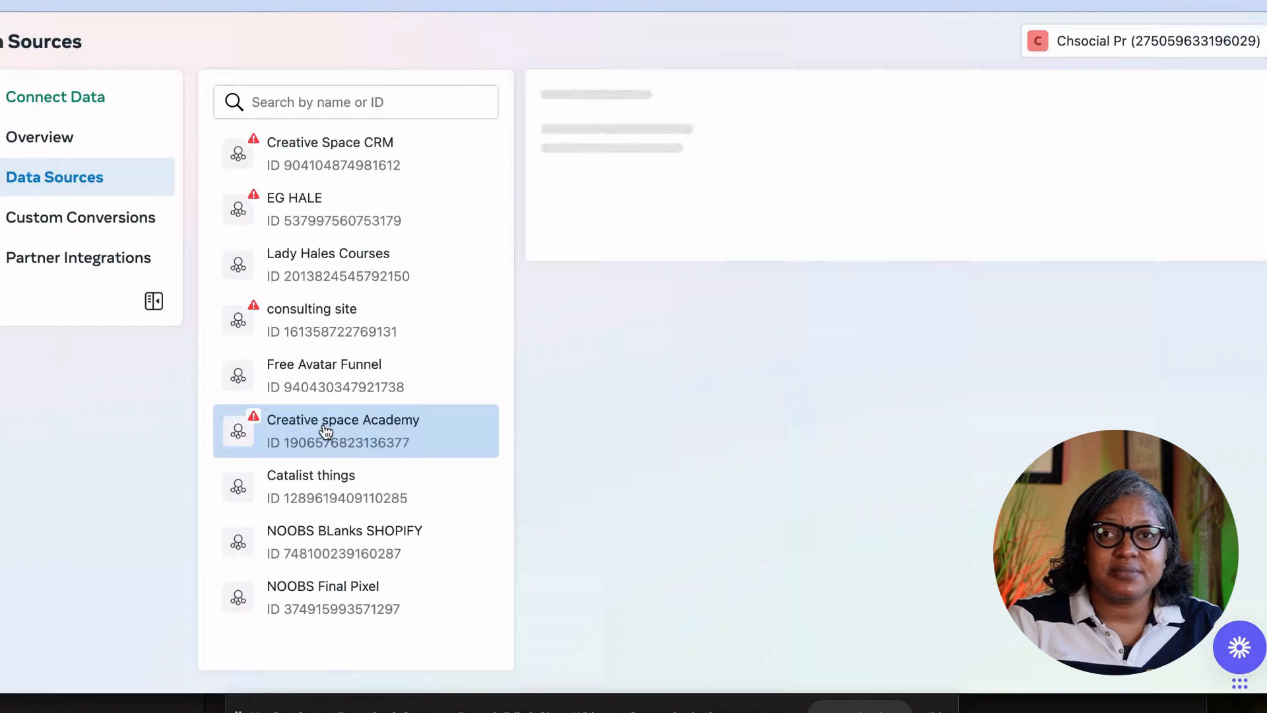
scroll(786, 311, "down", 1)
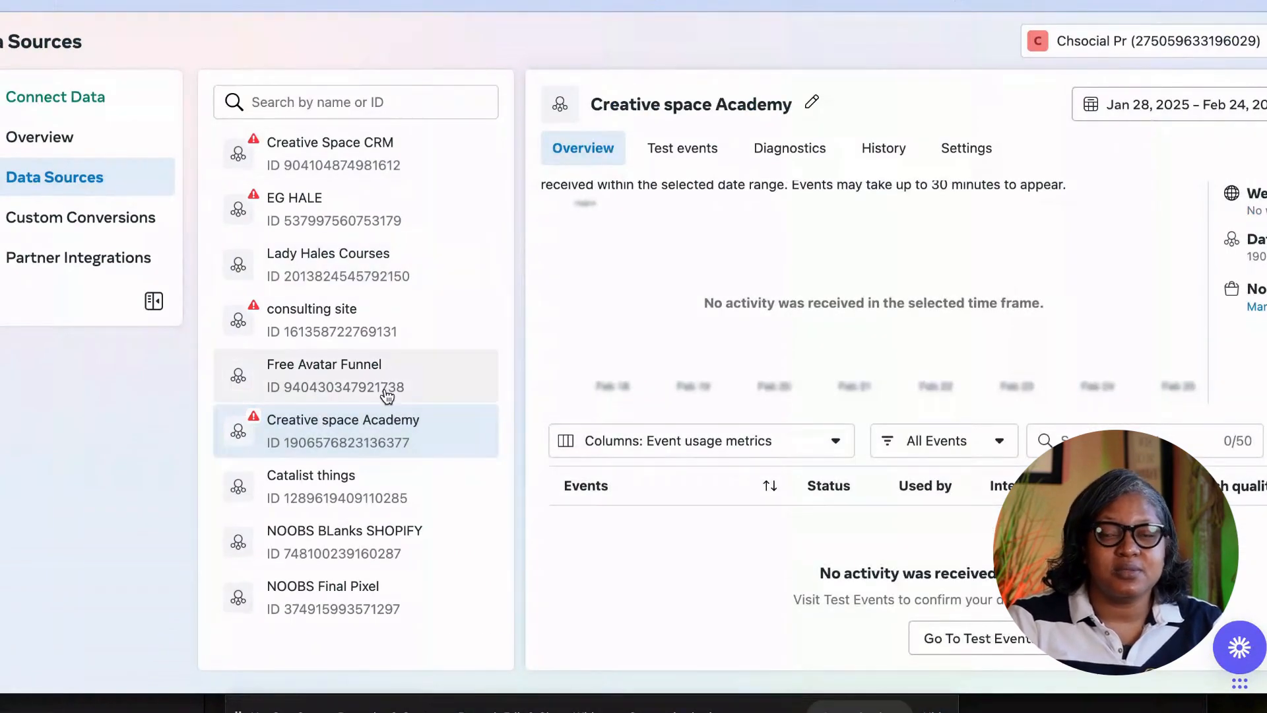
scroll(387, 396, "down", 3)
scroll(388, 395, "up", 3)
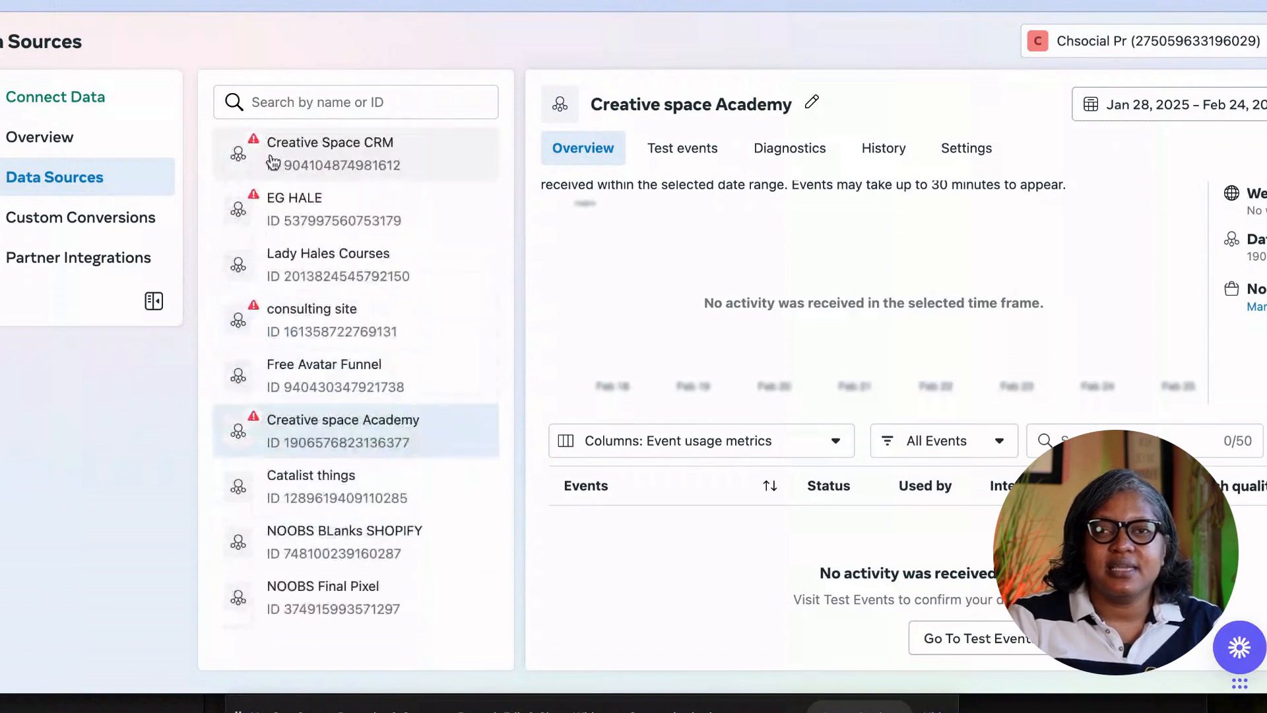
Review the Creative Space CRM dataset's events, dismiss the metrics tip, and start Connect Data.
left_click(254, 143)
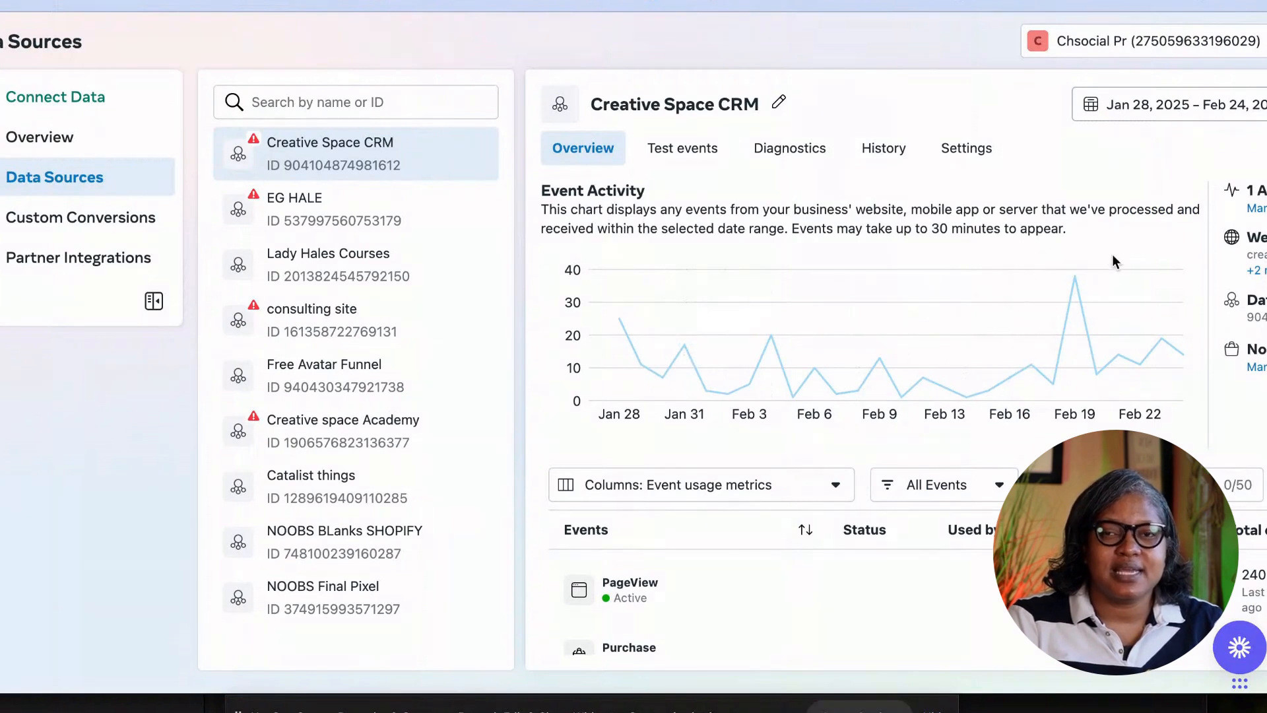
scroll(887, 406, "down", 3)
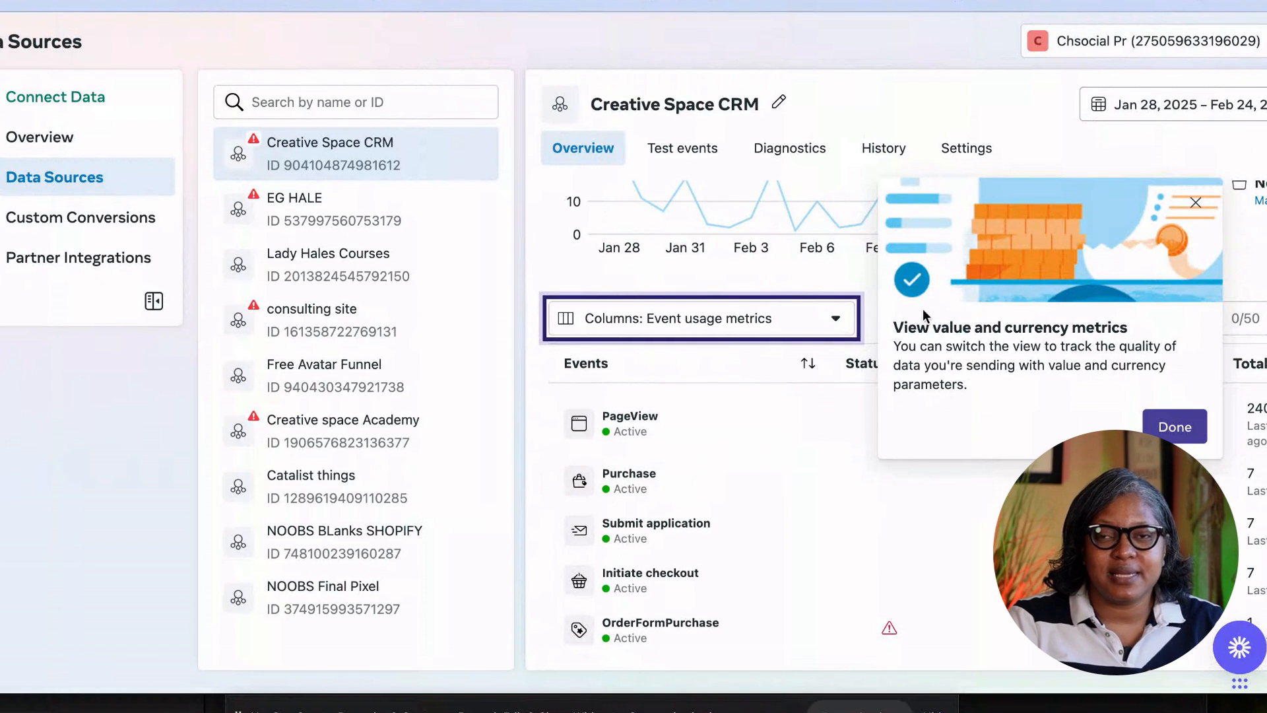
left_click(1174, 428)
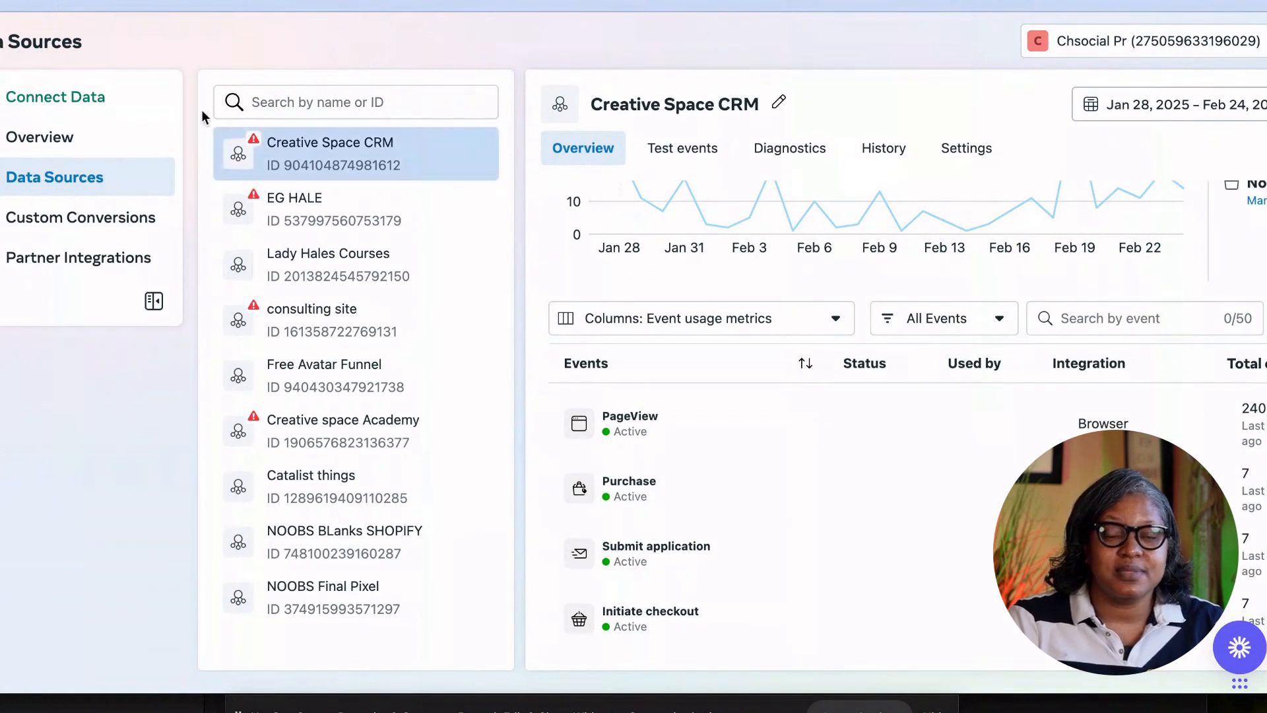
left_click(40, 94)
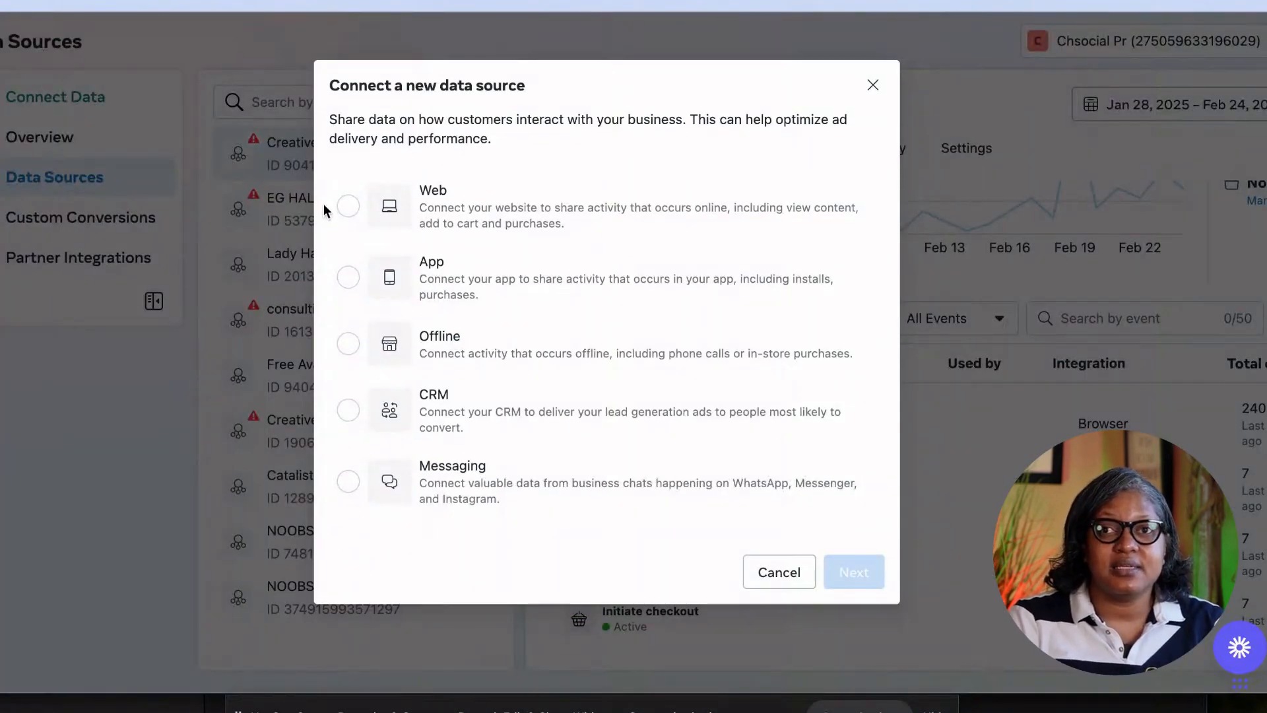
Create a new web dataset named 'Creative Space 2025 CRM' with the Conversions API Gateway test drive off.
left_click(348, 206)
left_click(854, 572)
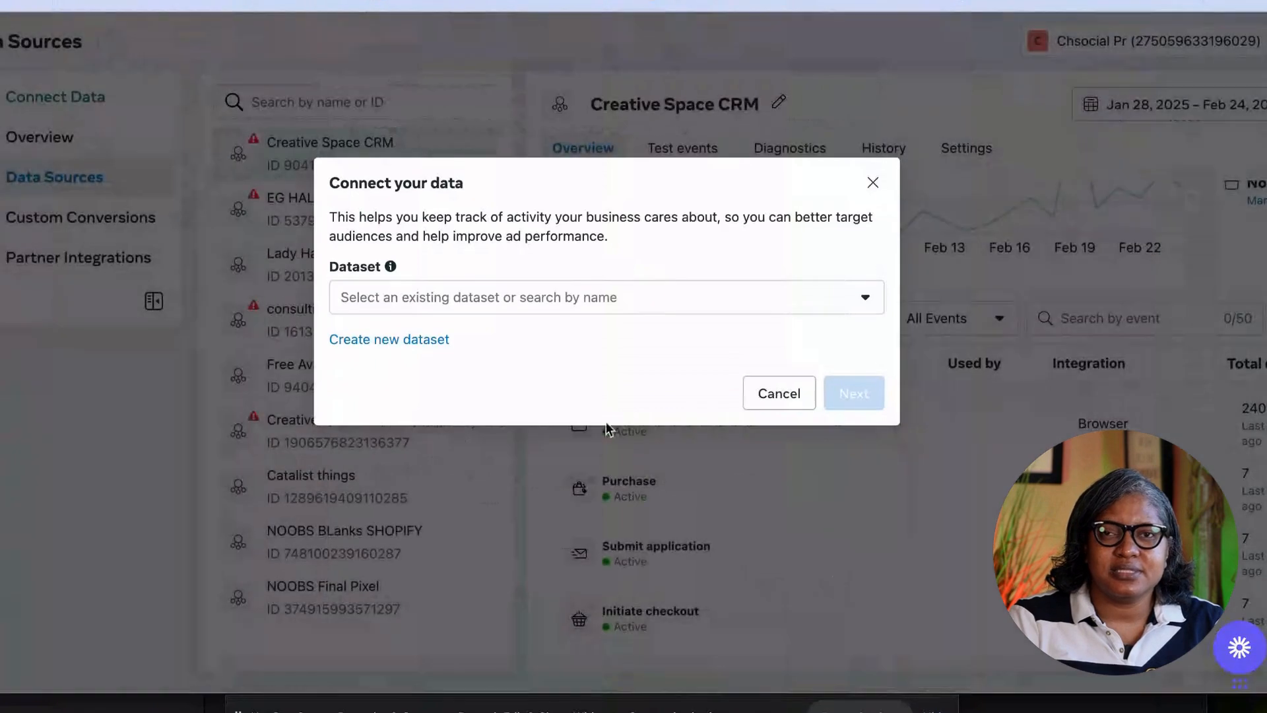
left_click(494, 310)
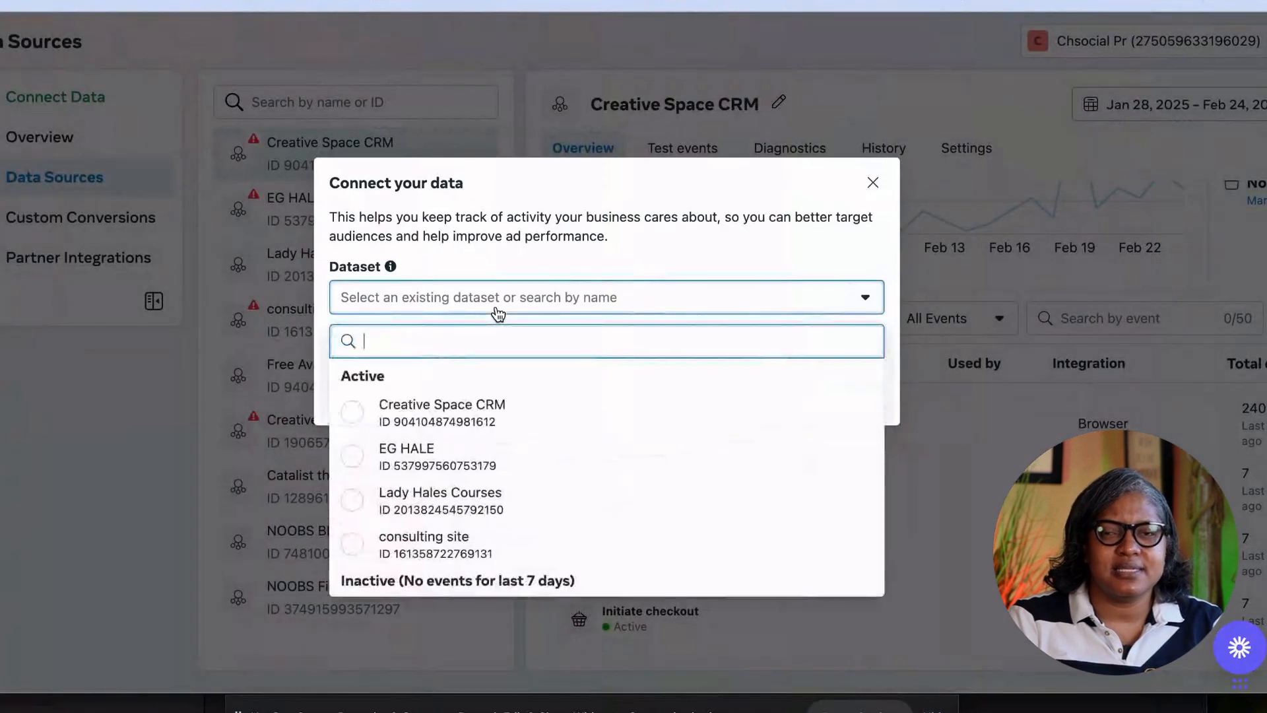
left_click(352, 410)
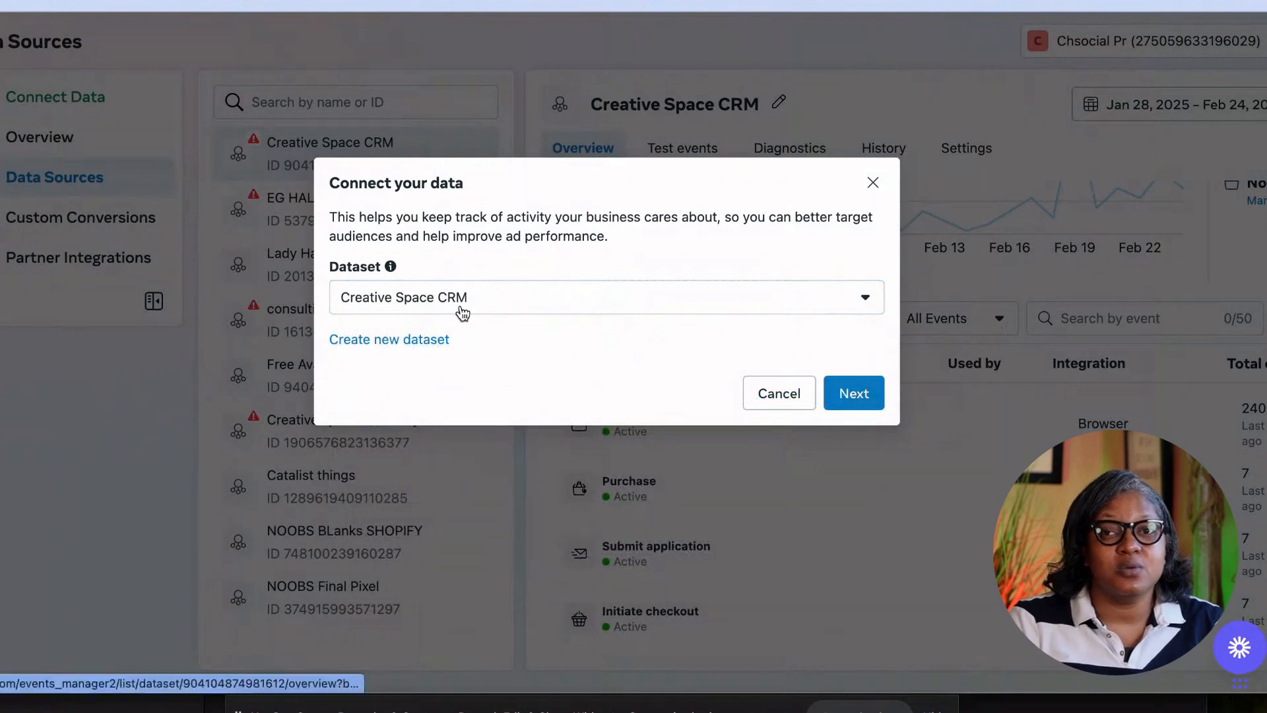
left_click(418, 340)
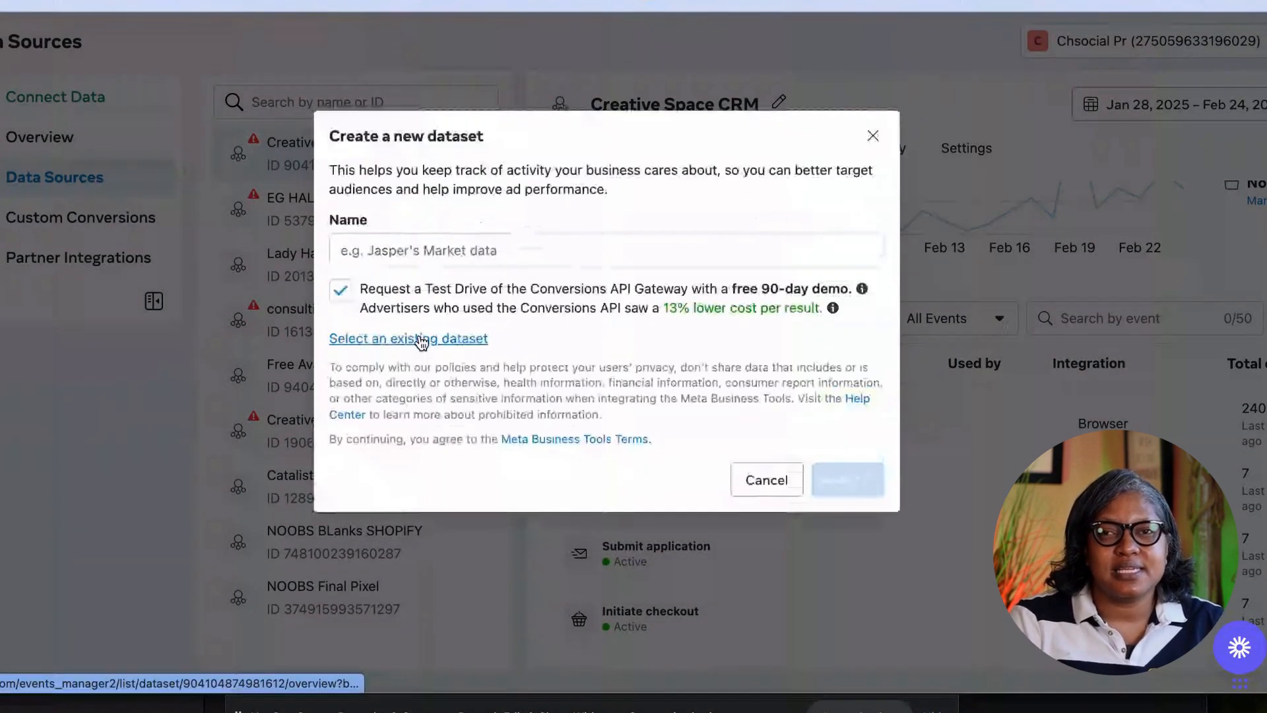
left_click(405, 253)
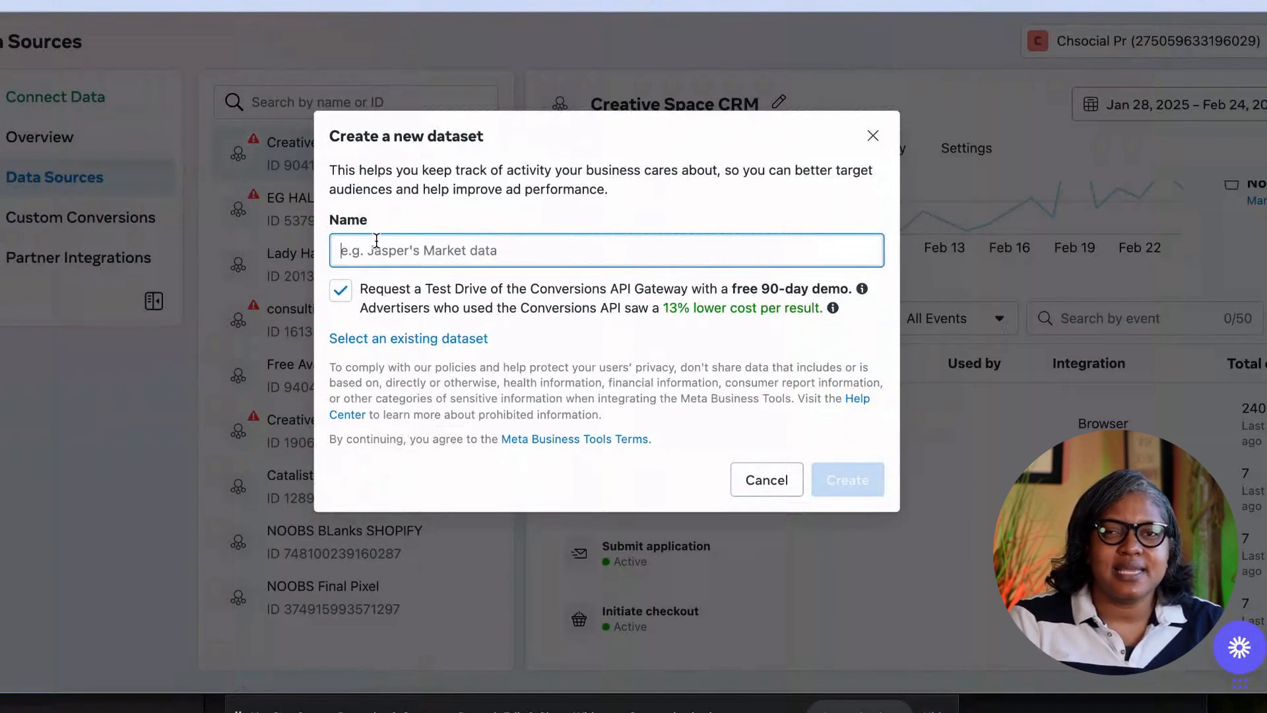
type("Creative Space 2025 CRM")
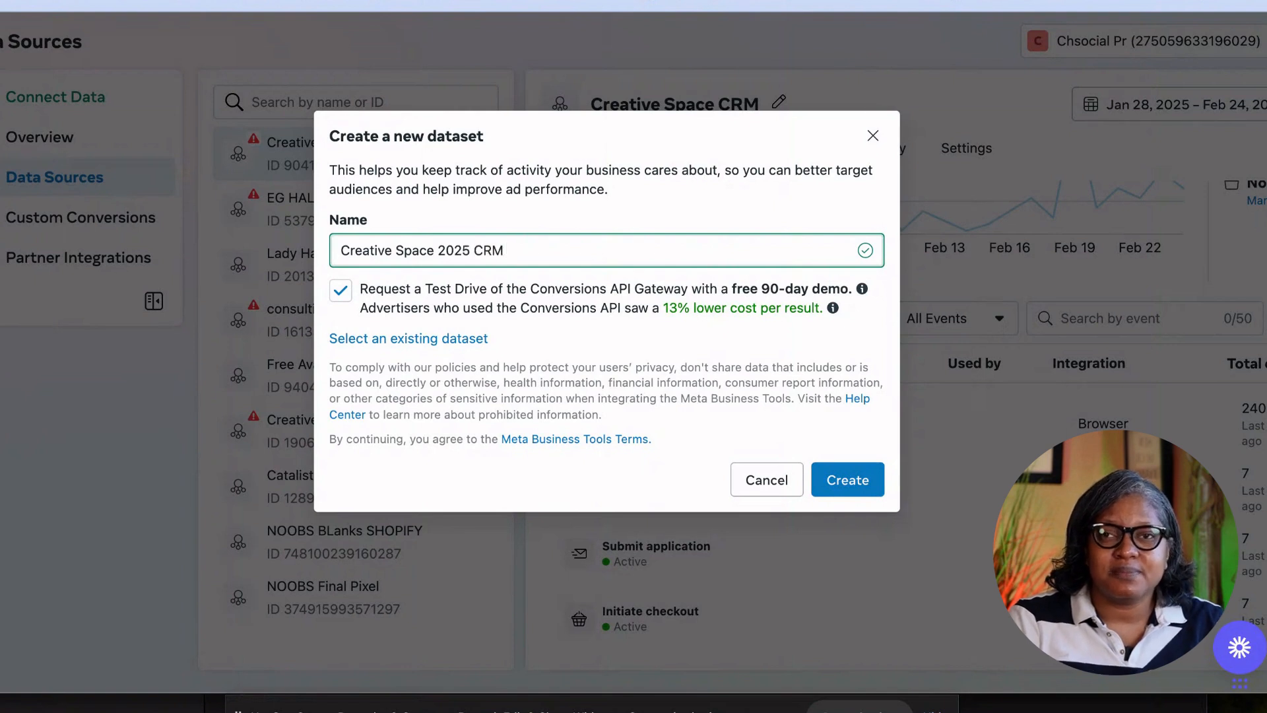
left_click(340, 291)
left_click(849, 476)
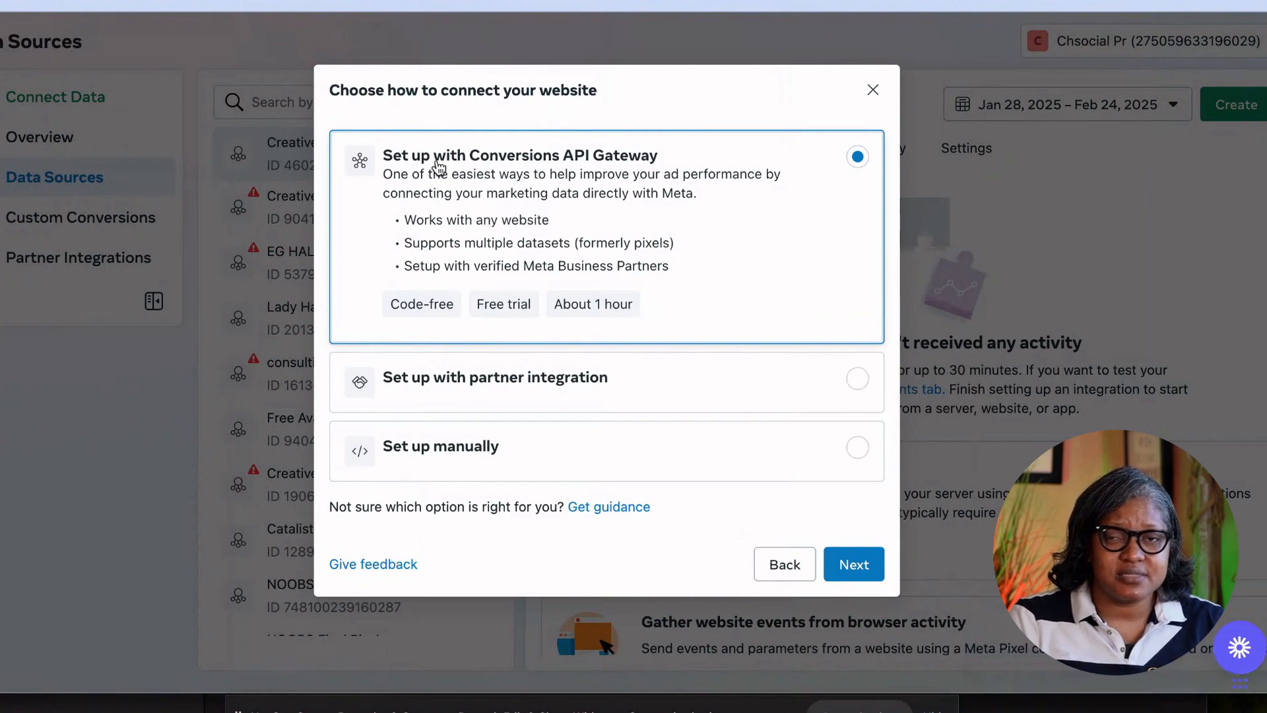
Choose manual setup with Meta Pixel as the integration and proceed to Install base code.
left_click(857, 446)
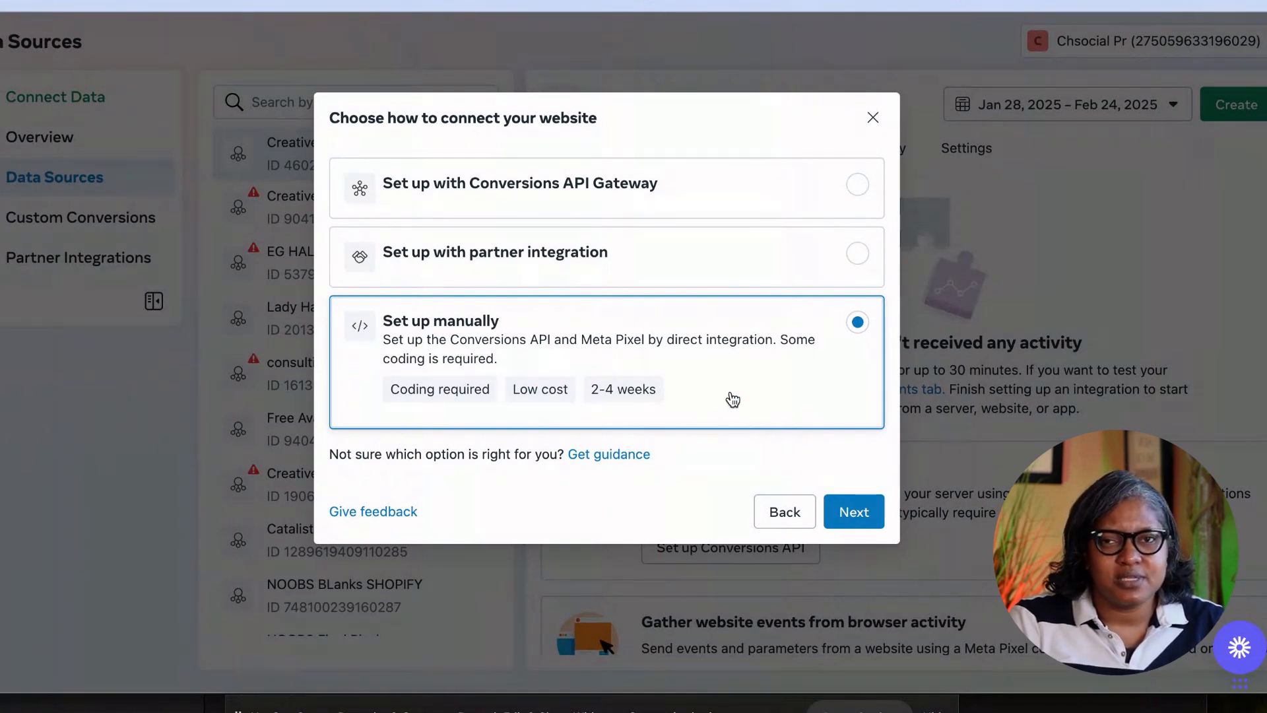
left_click(851, 513)
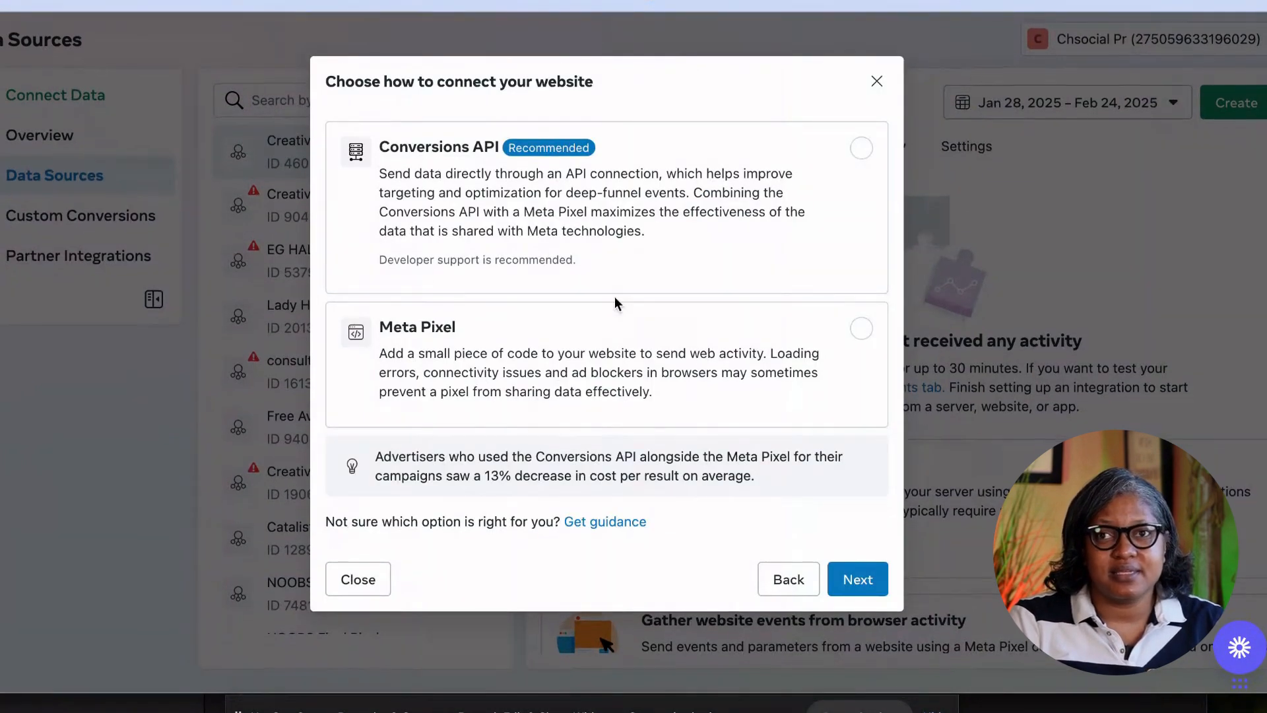
left_click(861, 328)
left_click(857, 576)
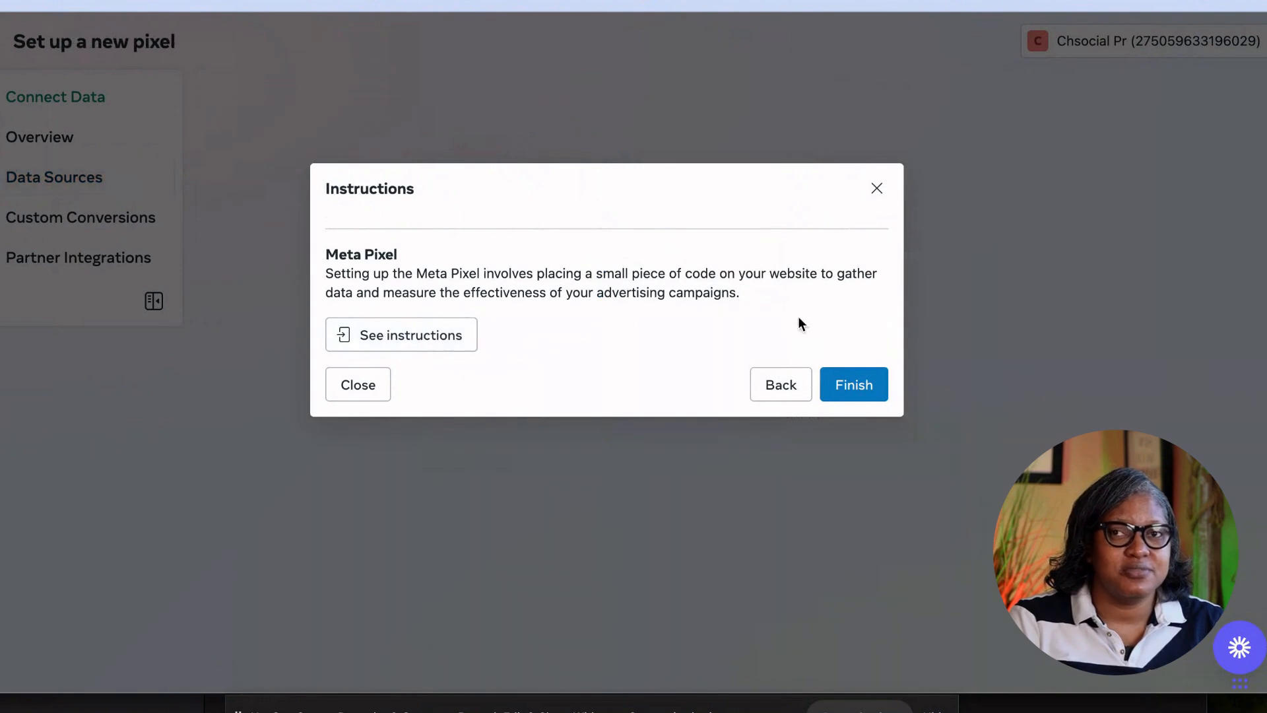
left_click(858, 388)
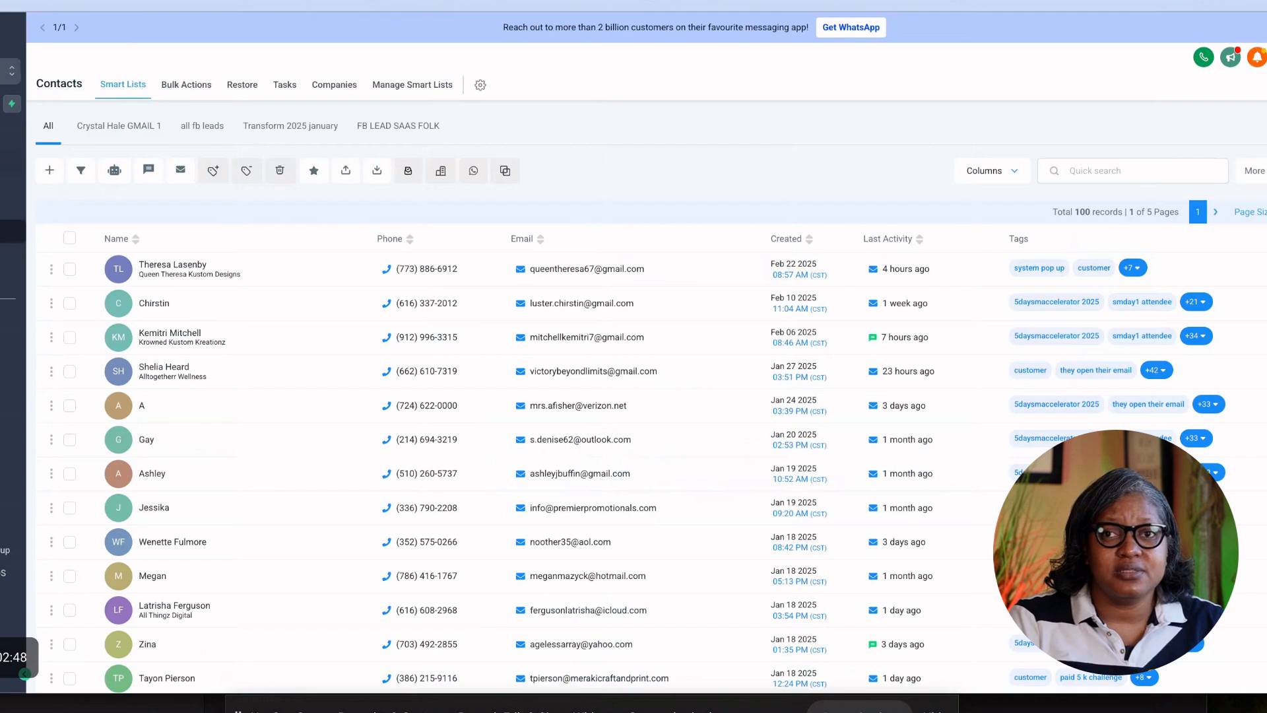
Go to Sites > Websites in GoHighLevel and open the CREATIVE SPACE SAAS SITE website.
left_click(12, 185)
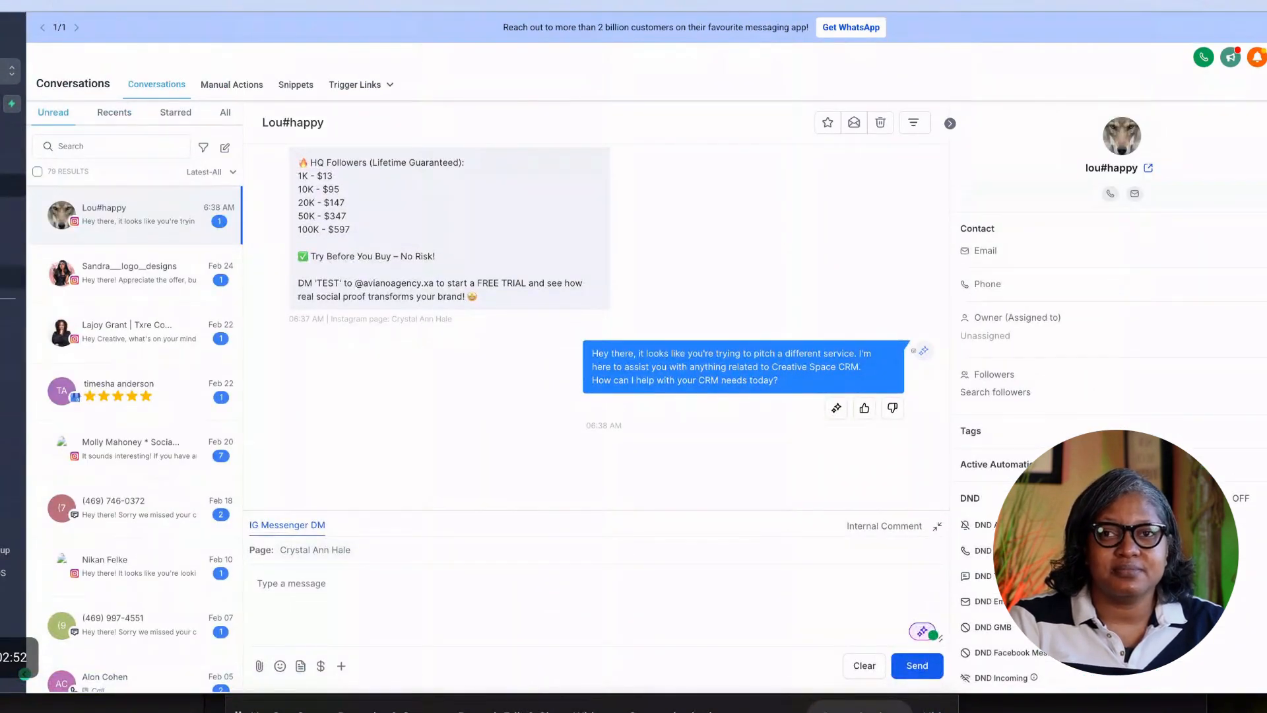
left_click(11, 367)
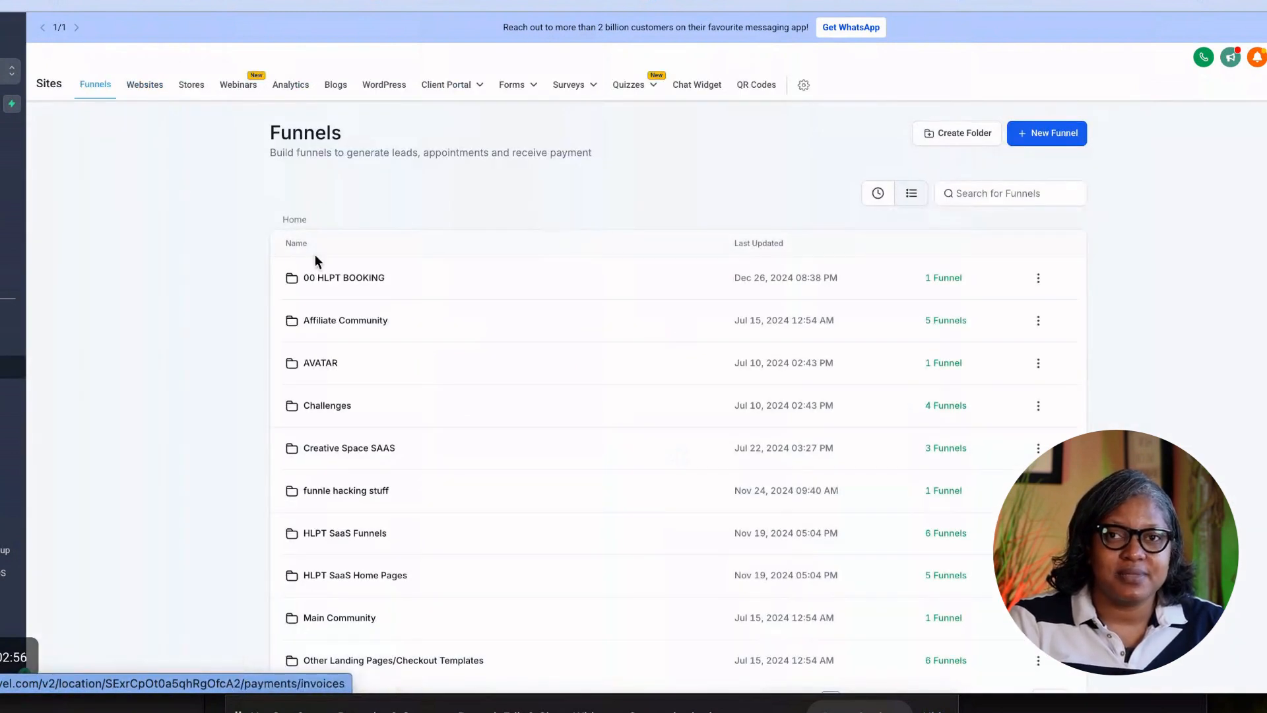
left_click(146, 89)
scroll(359, 434, "down", 1)
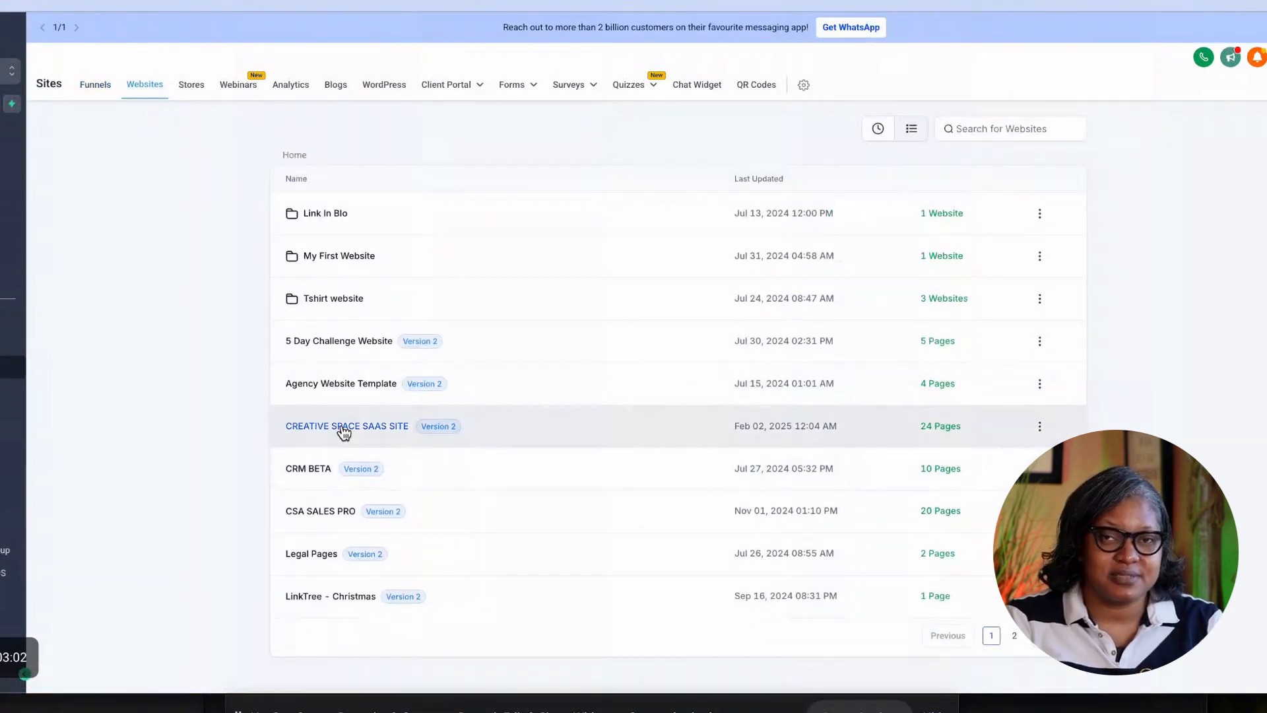
left_click(342, 430)
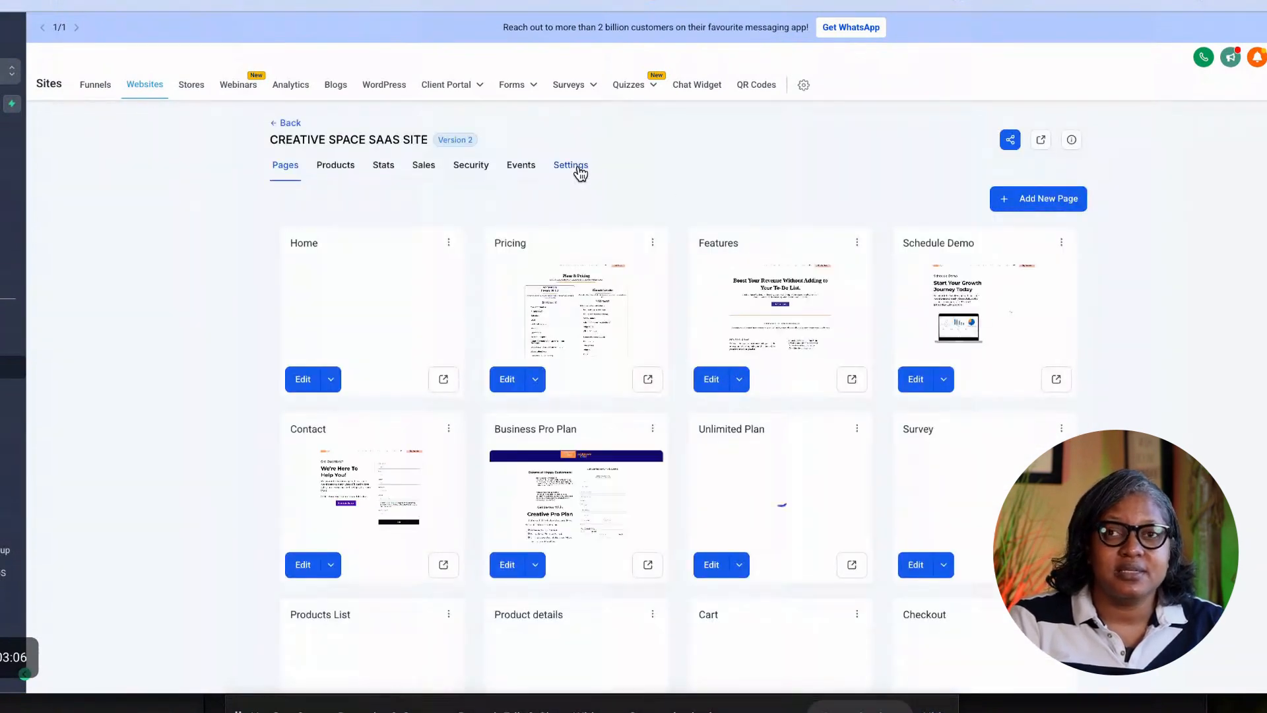
Check the site settings' head tracking code for the Meta Pixel Code, then return to Funnels.
left_click(576, 168)
scroll(505, 396, "down", 3)
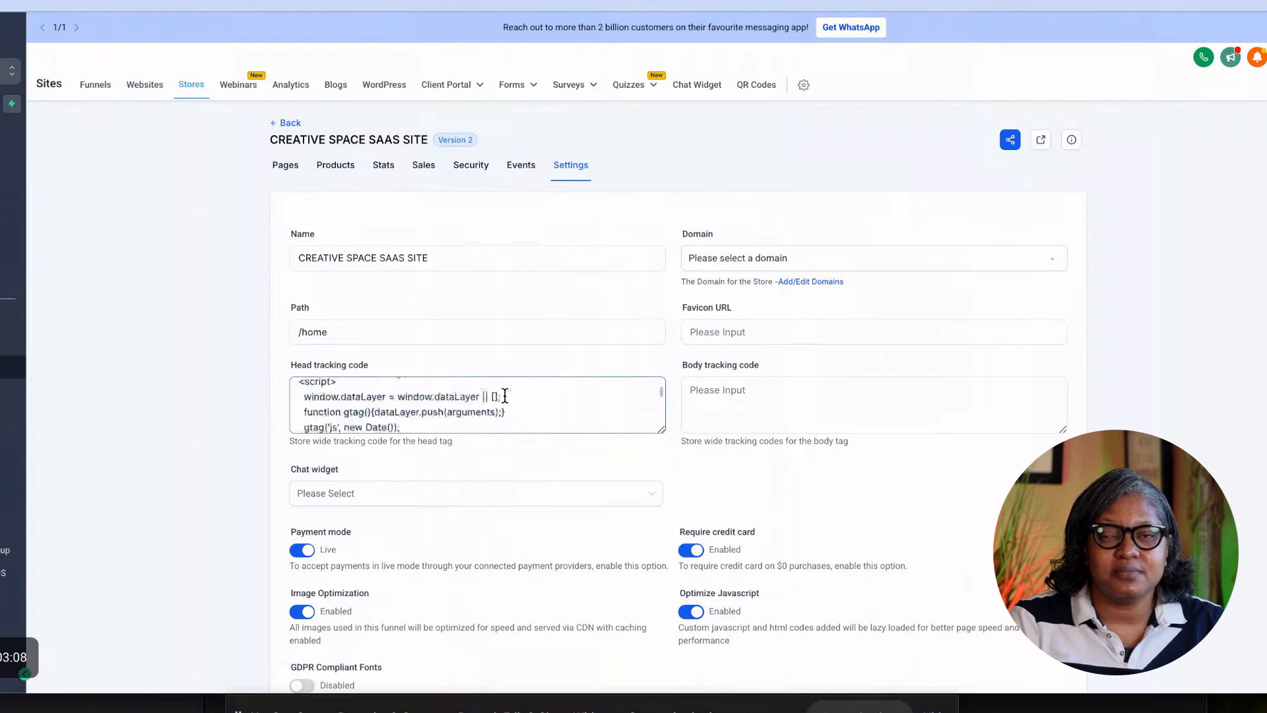
scroll(505, 396, "up", 2)
scroll(504, 396, "up", 1)
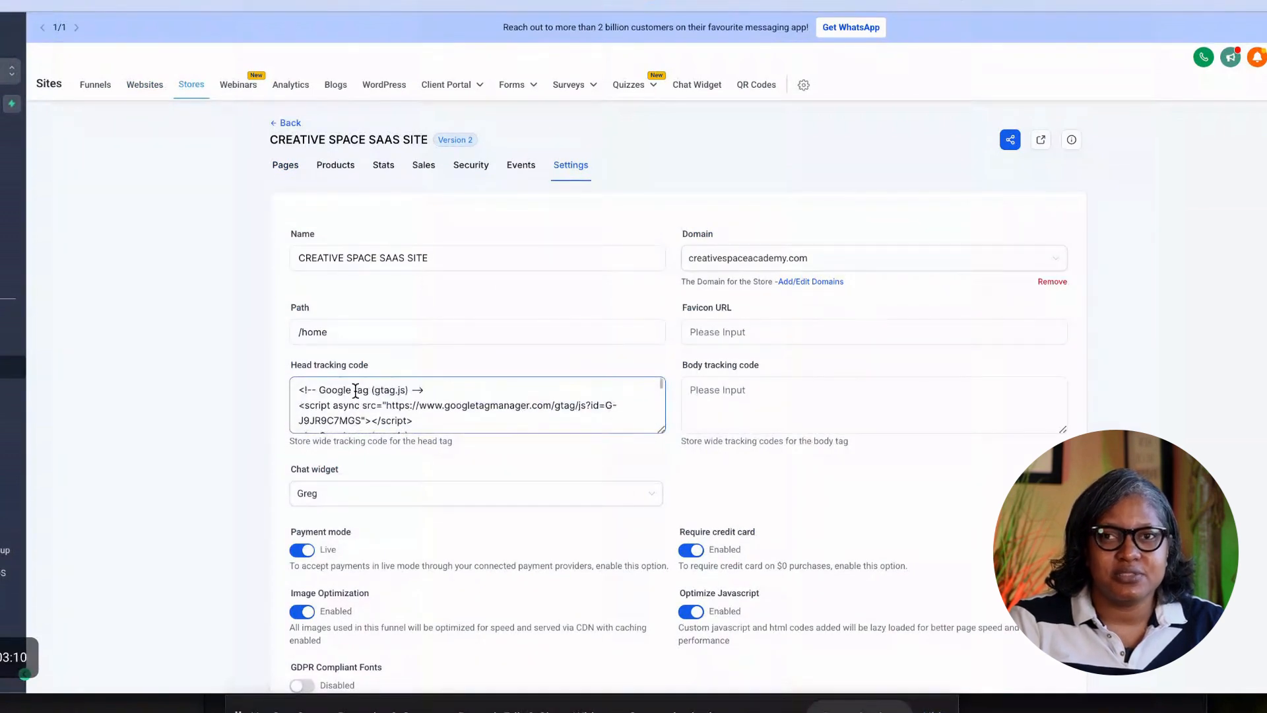
scroll(462, 414, "down", 5)
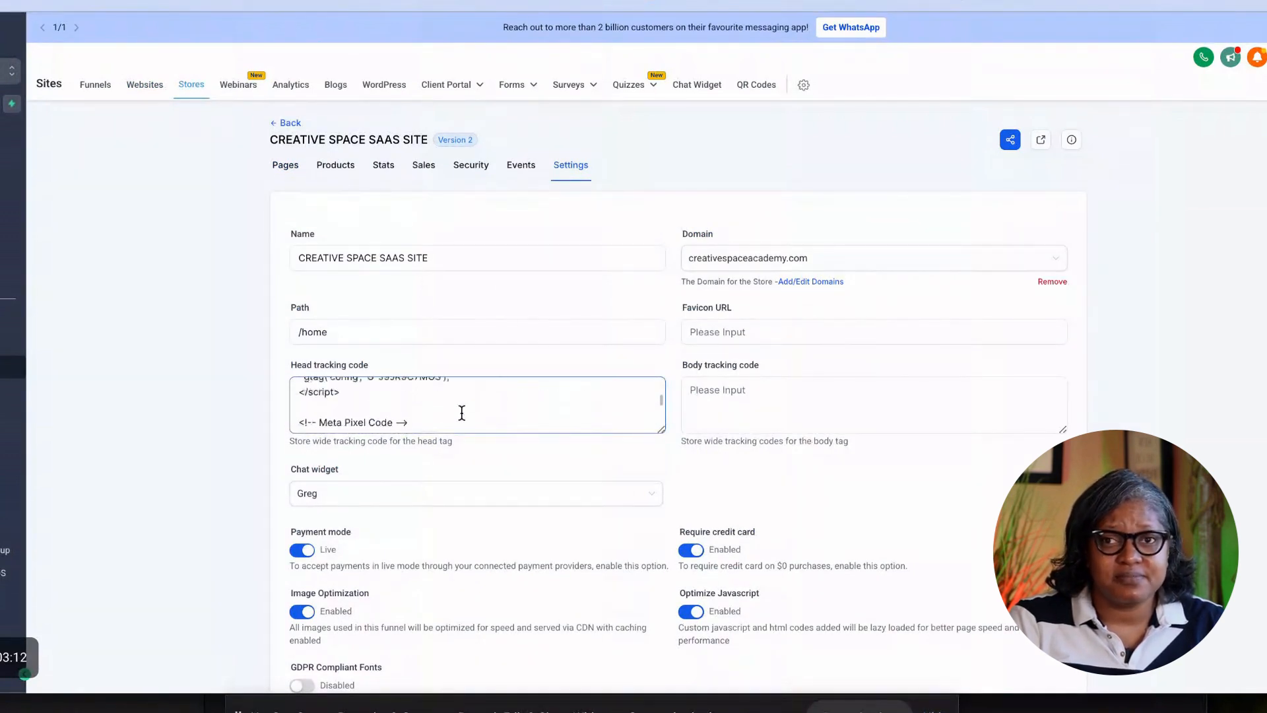
scroll(461, 414, "up", 1)
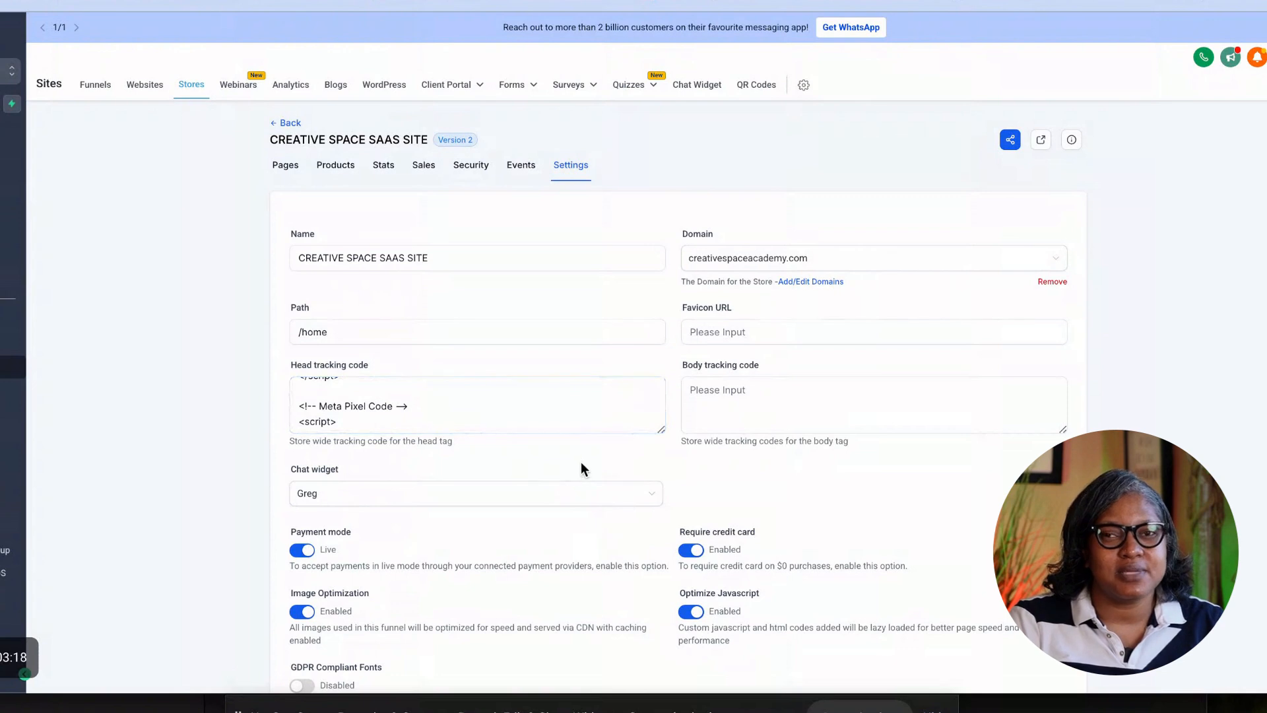
left_click(101, 88)
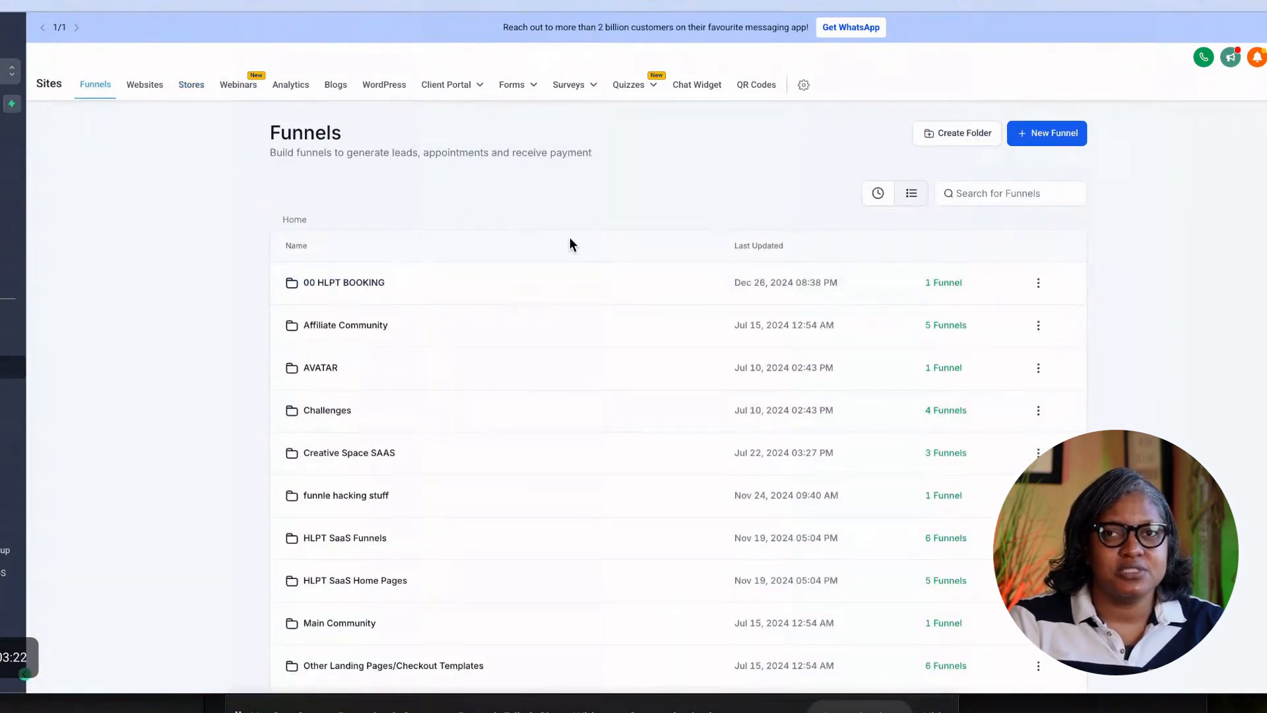
Switch funnels to Recent view, search 'boy', and open Social Media Accelerator CSA 2025 BOY.
scroll(481, 441, "down", 2)
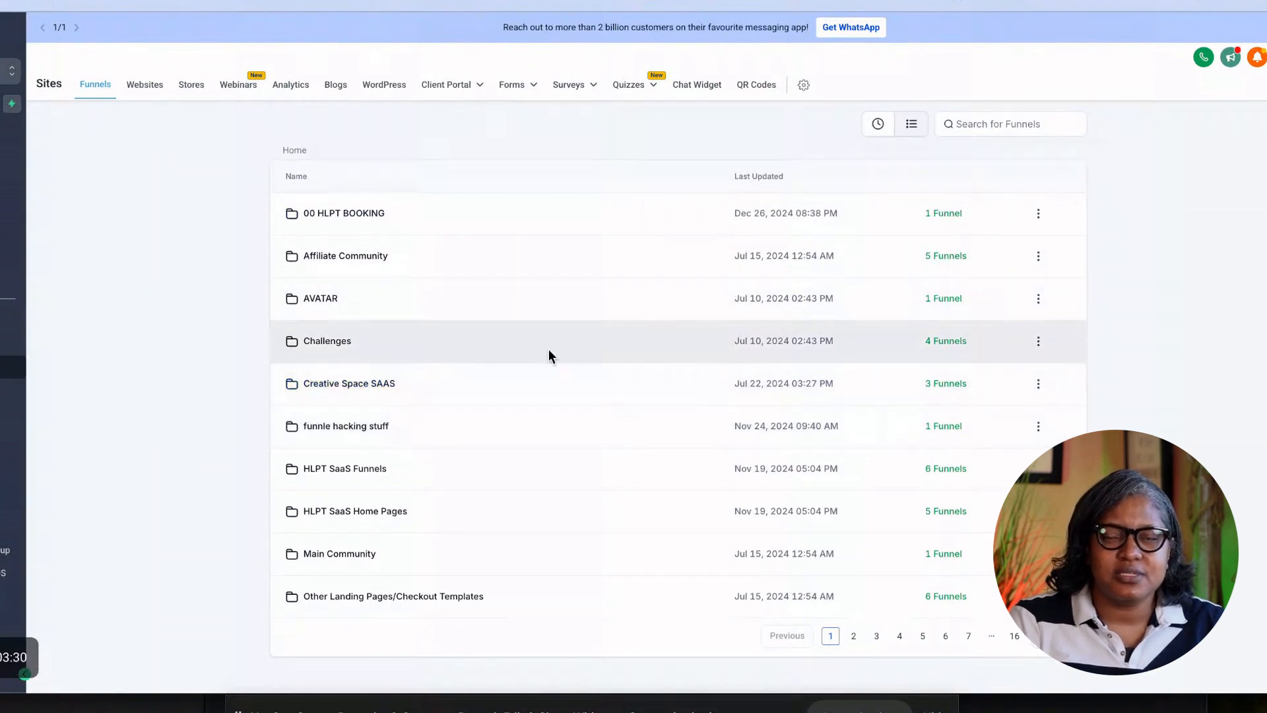
scroll(549, 351, "up", 2)
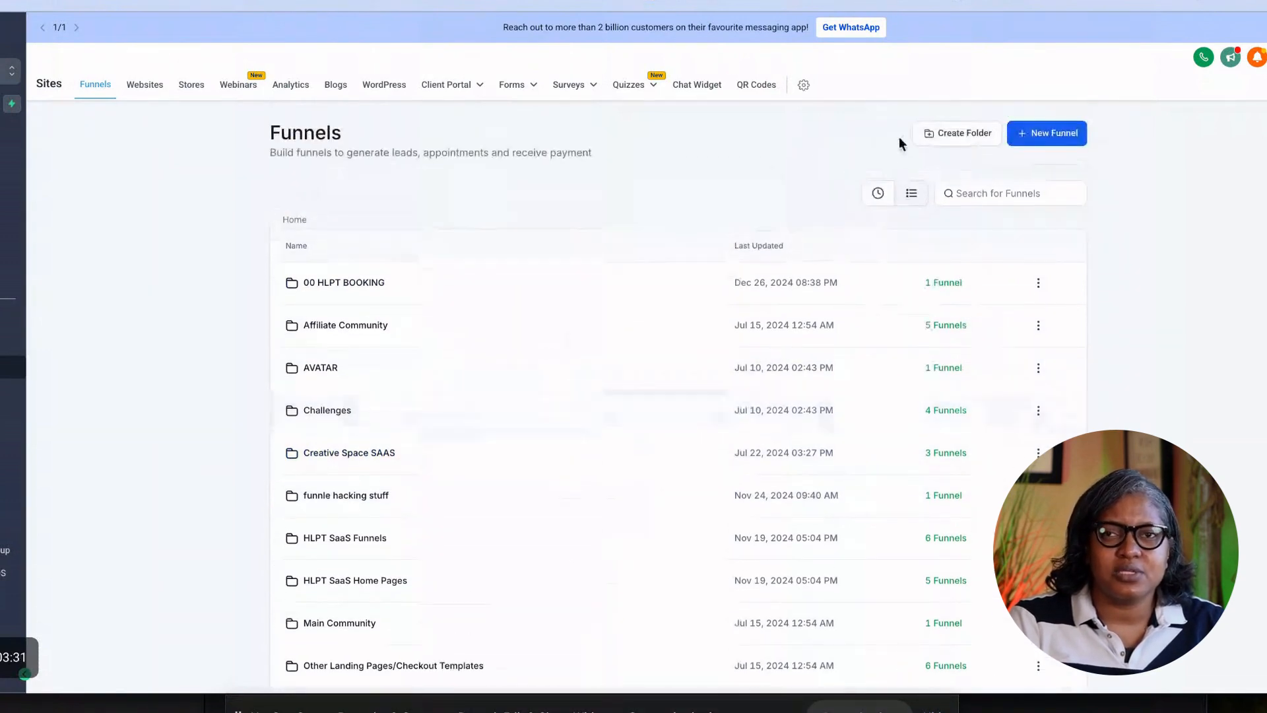
left_click(878, 196)
scroll(475, 343, "down", 1)
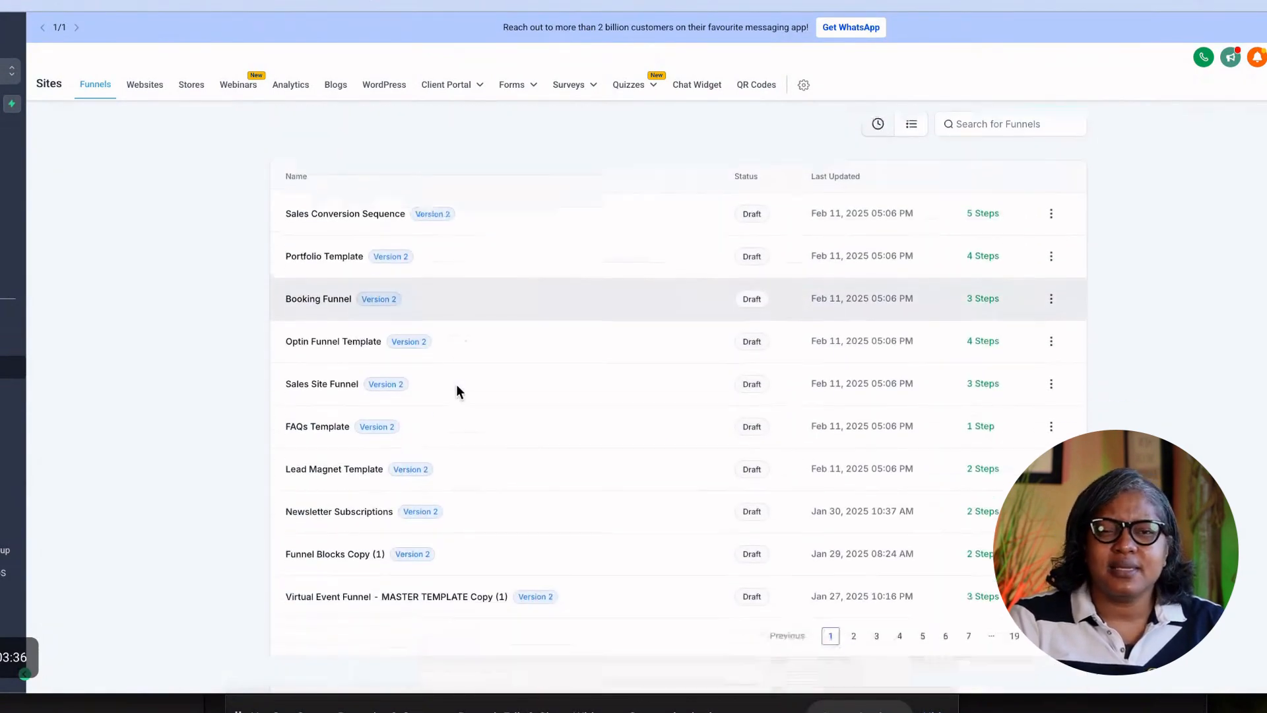
scroll(455, 390, "up", 1)
left_click(1041, 191)
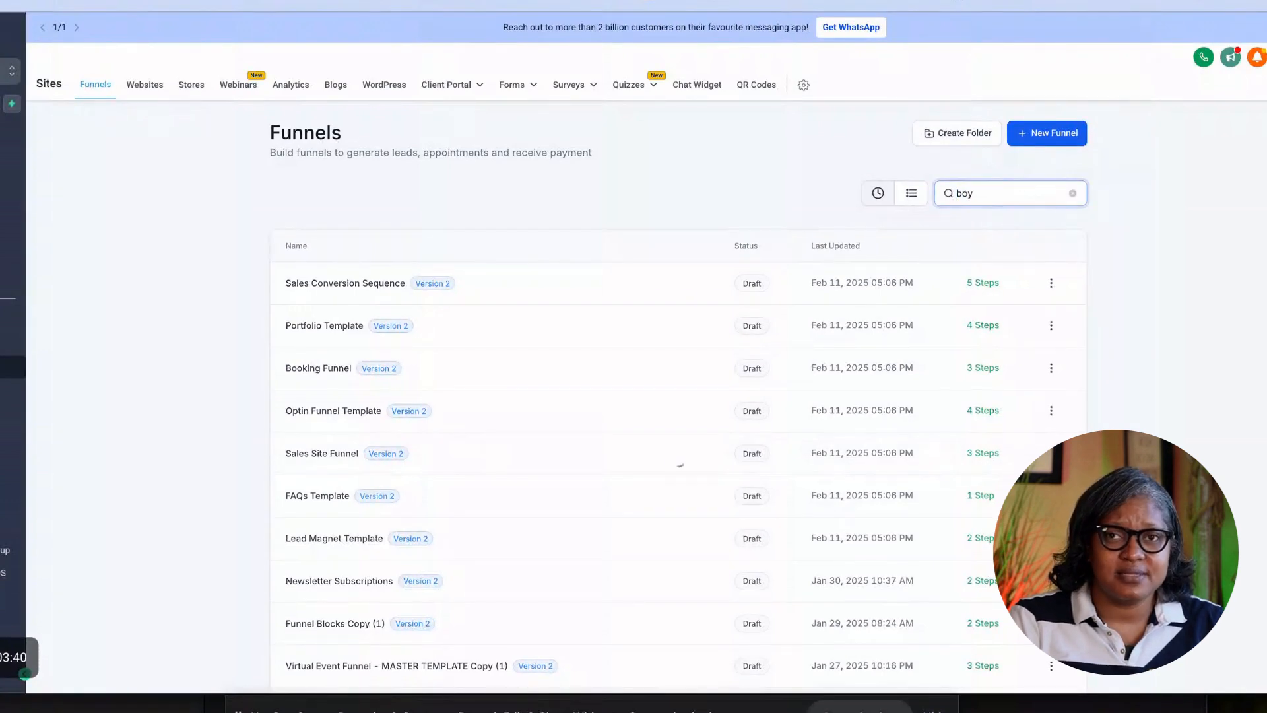
left_click(415, 282)
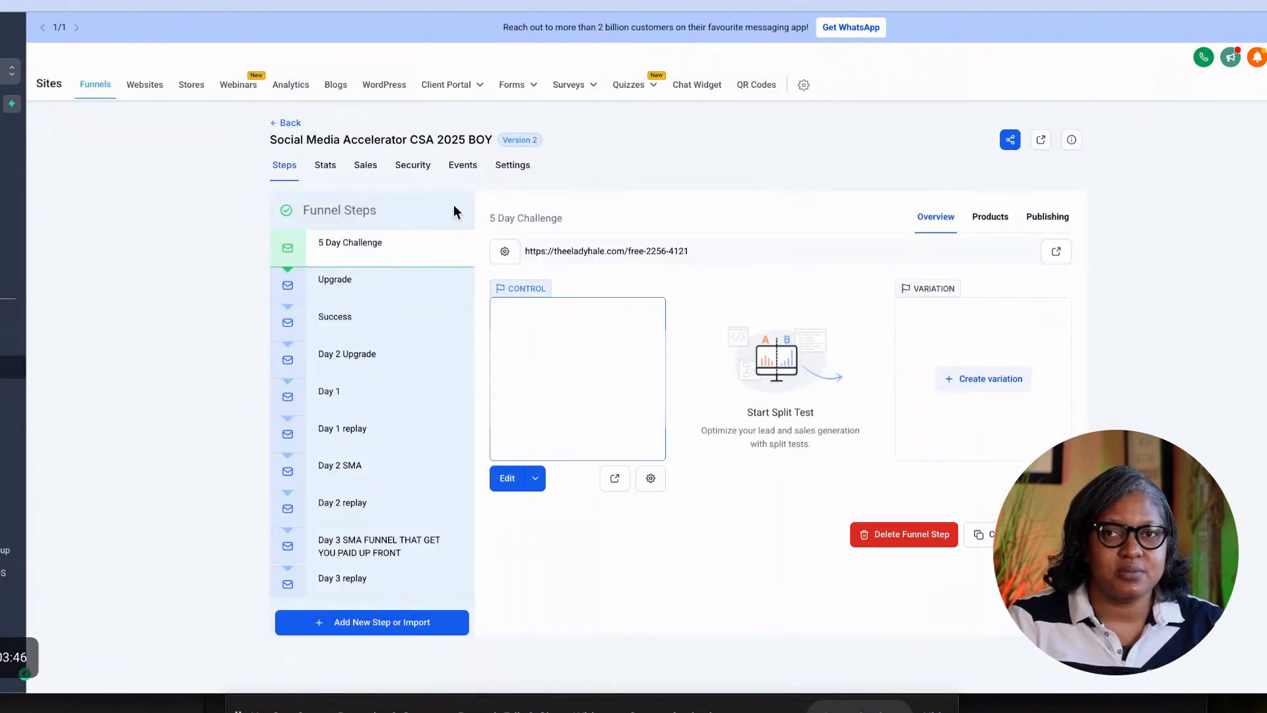
Verify the funnel's Settings head tracking code contains the Meta Pixel Code, then return to Funnels.
left_click(512, 172)
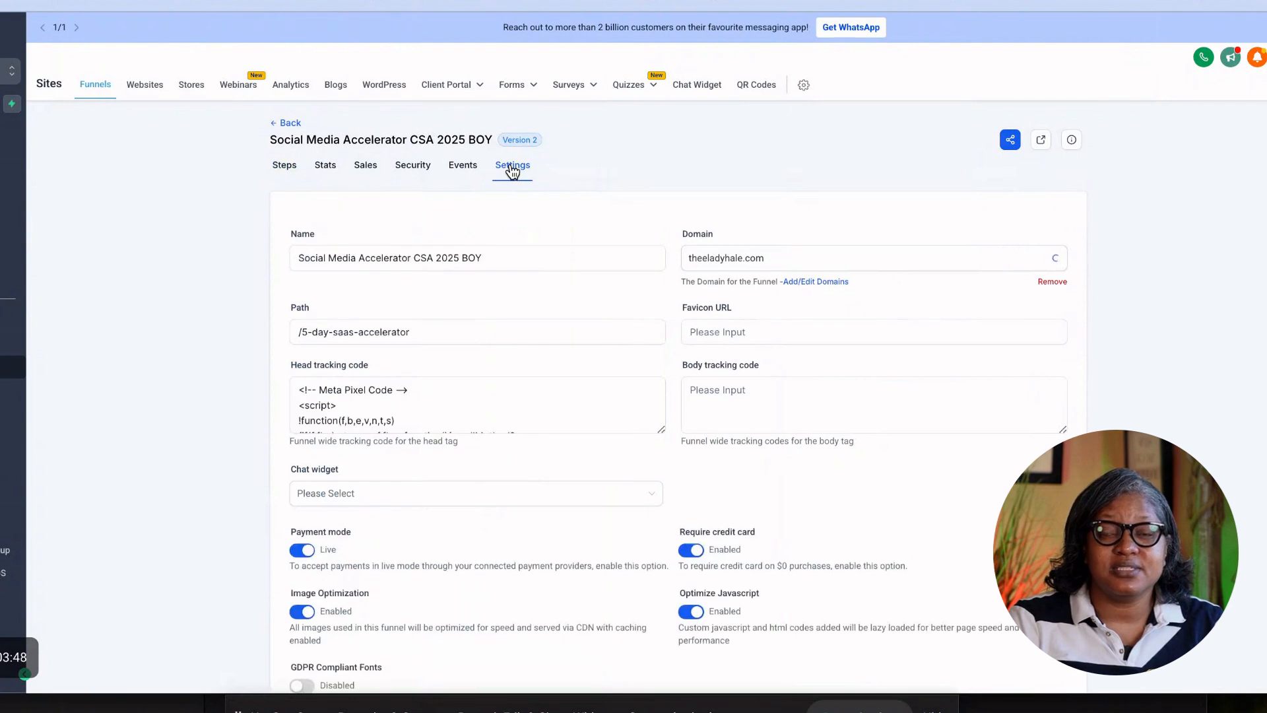
left_click(415, 413)
scroll(416, 412, "down", 5)
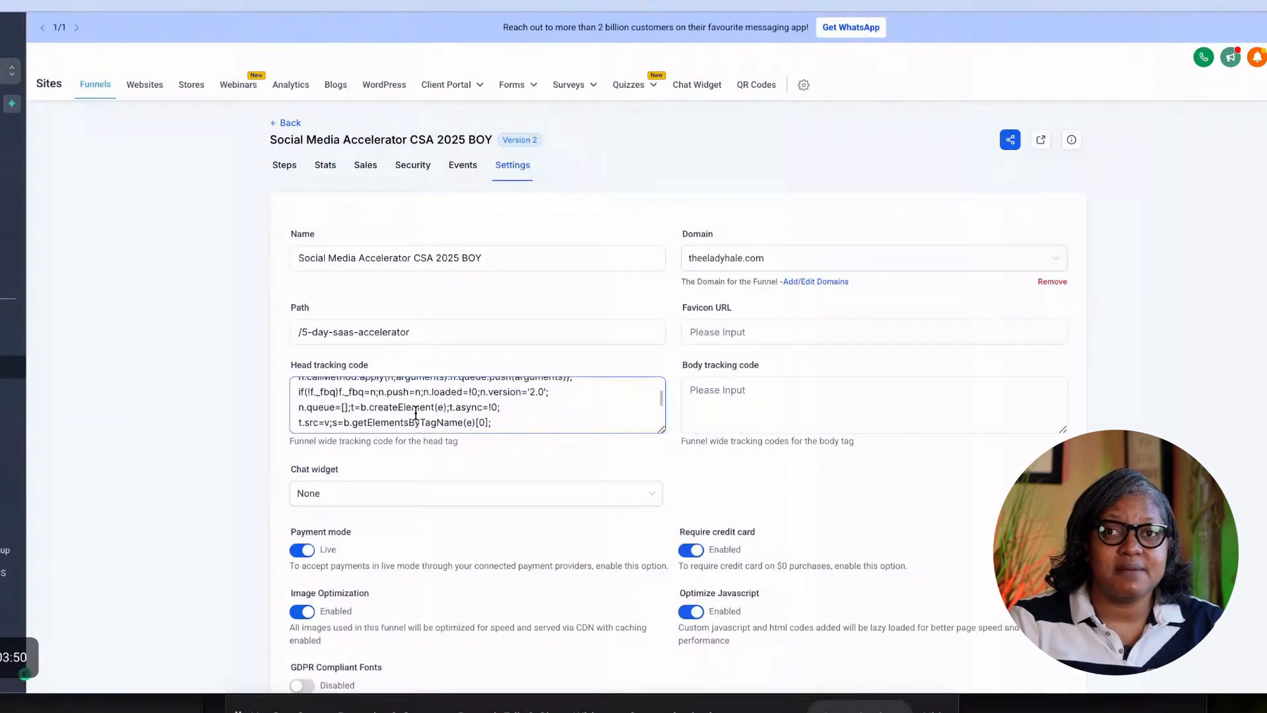
scroll(415, 413, "down", 2)
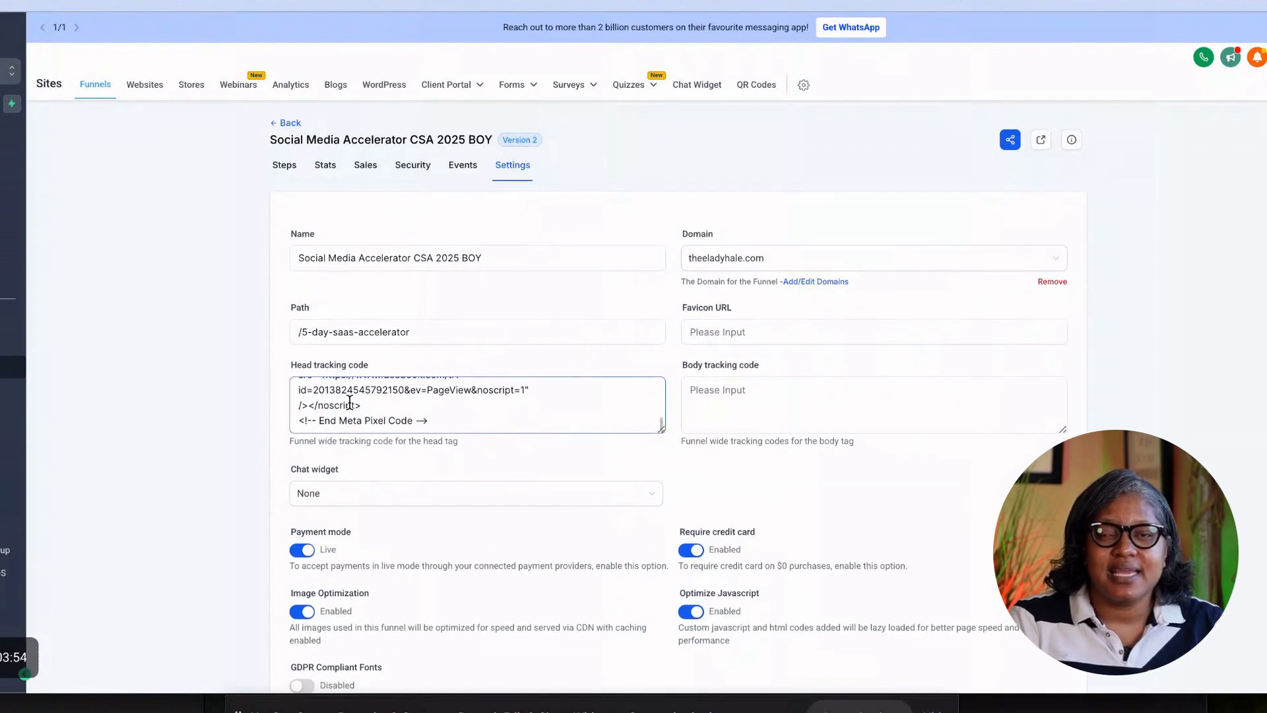
scroll(513, 422, "down", 2)
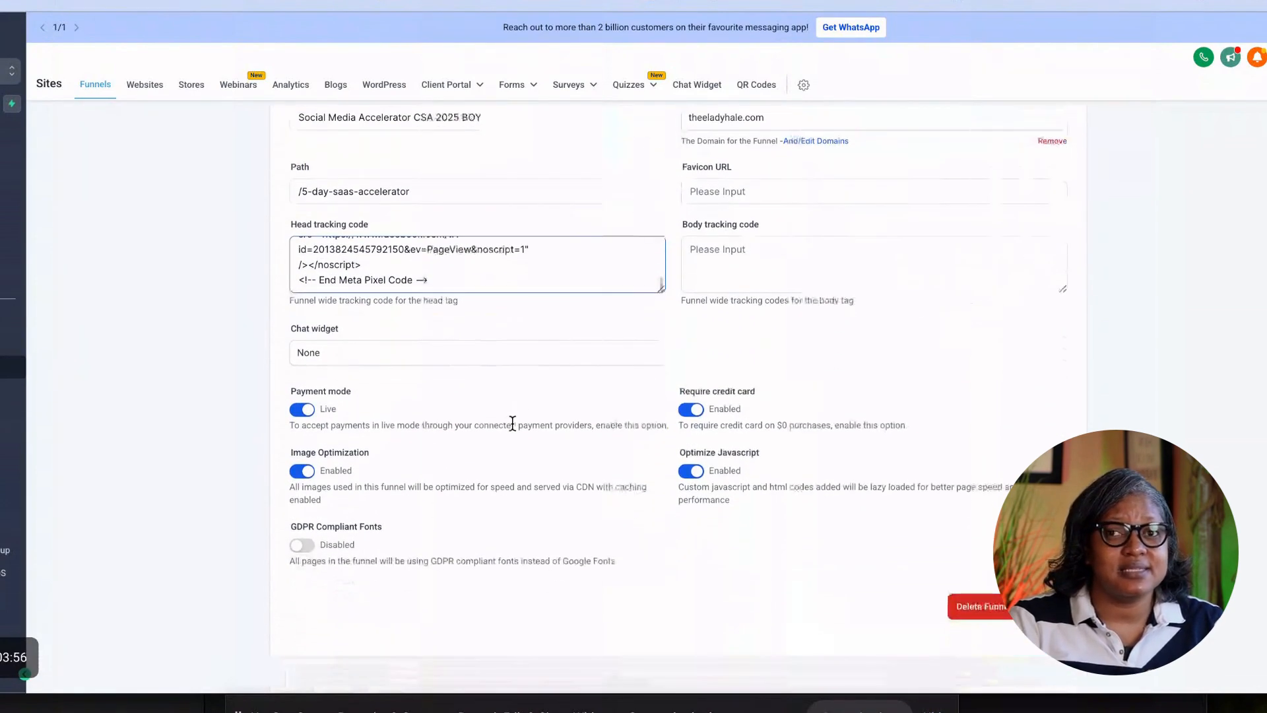
left_click(498, 280)
scroll(495, 279, "up", 5)
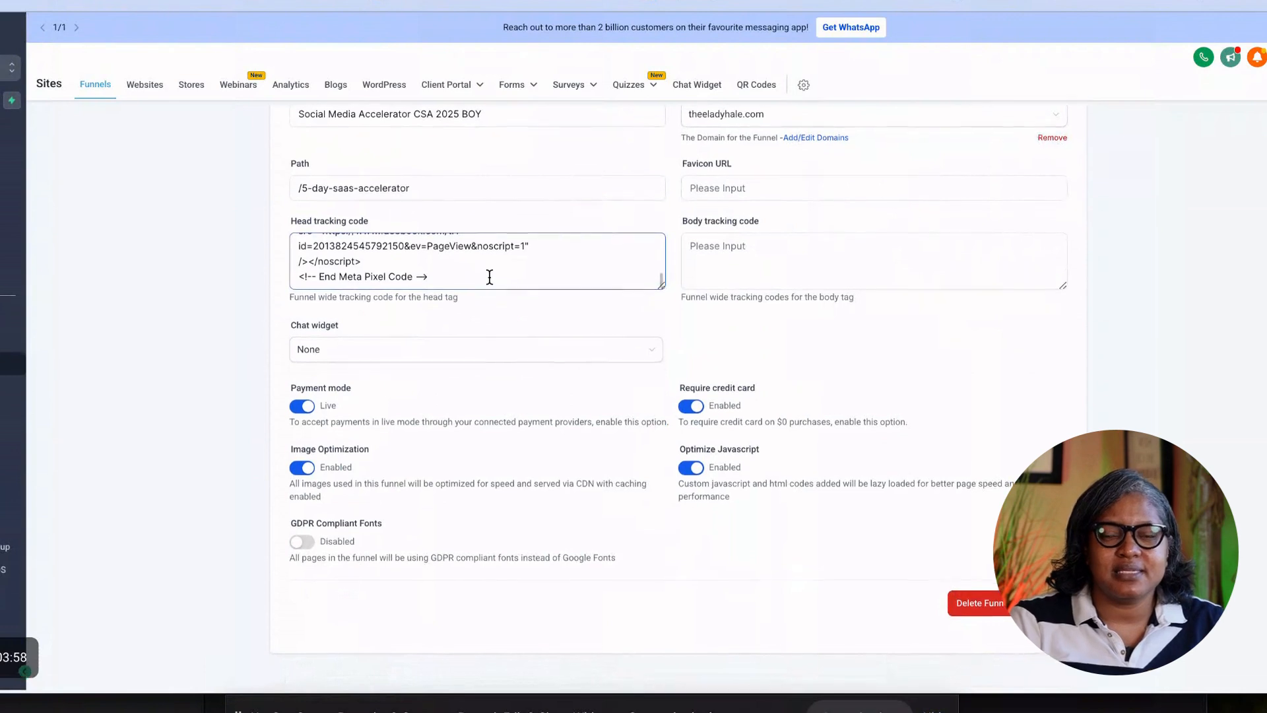
scroll(489, 277, "up", 2)
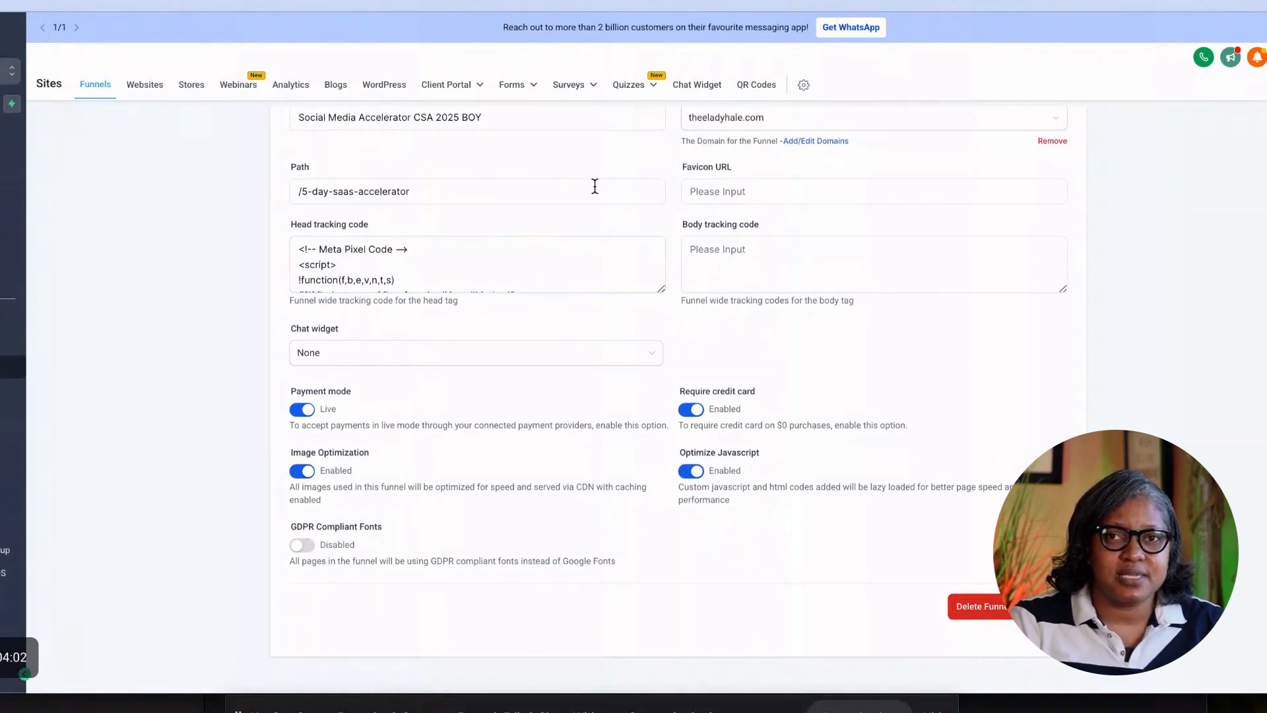
scroll(554, 212, "up", 2)
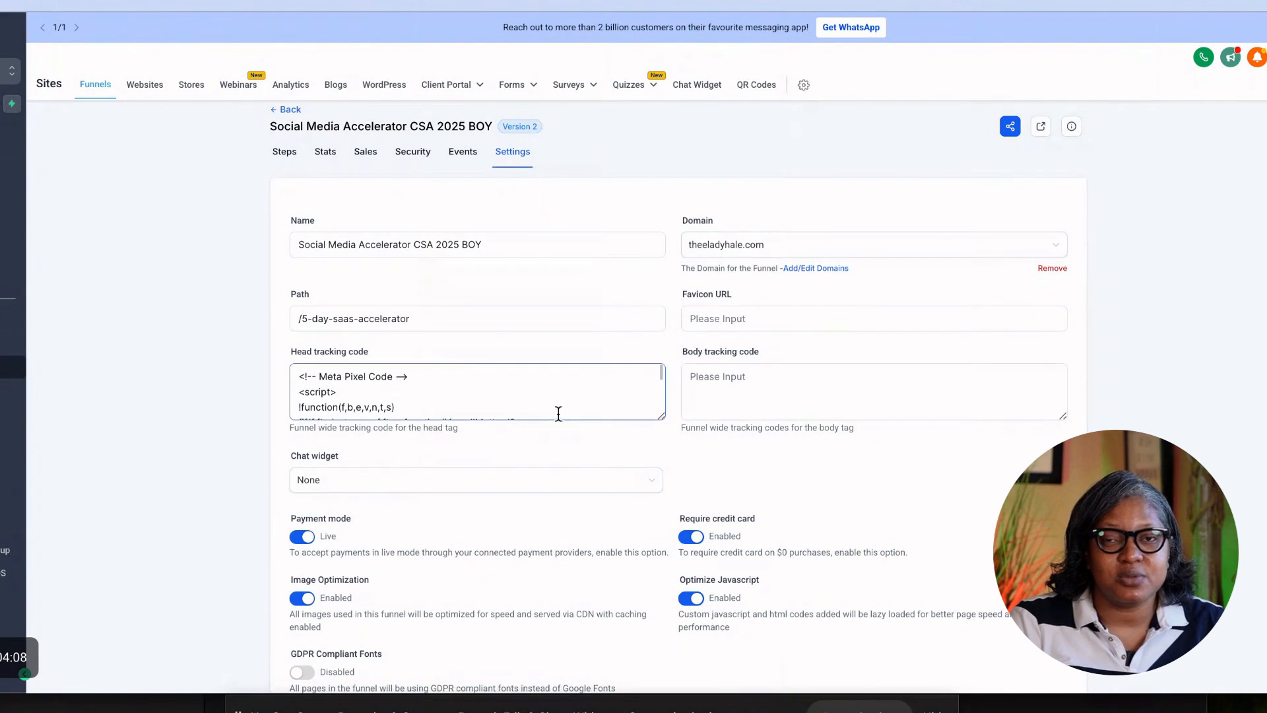
scroll(467, 424, "down", 1)
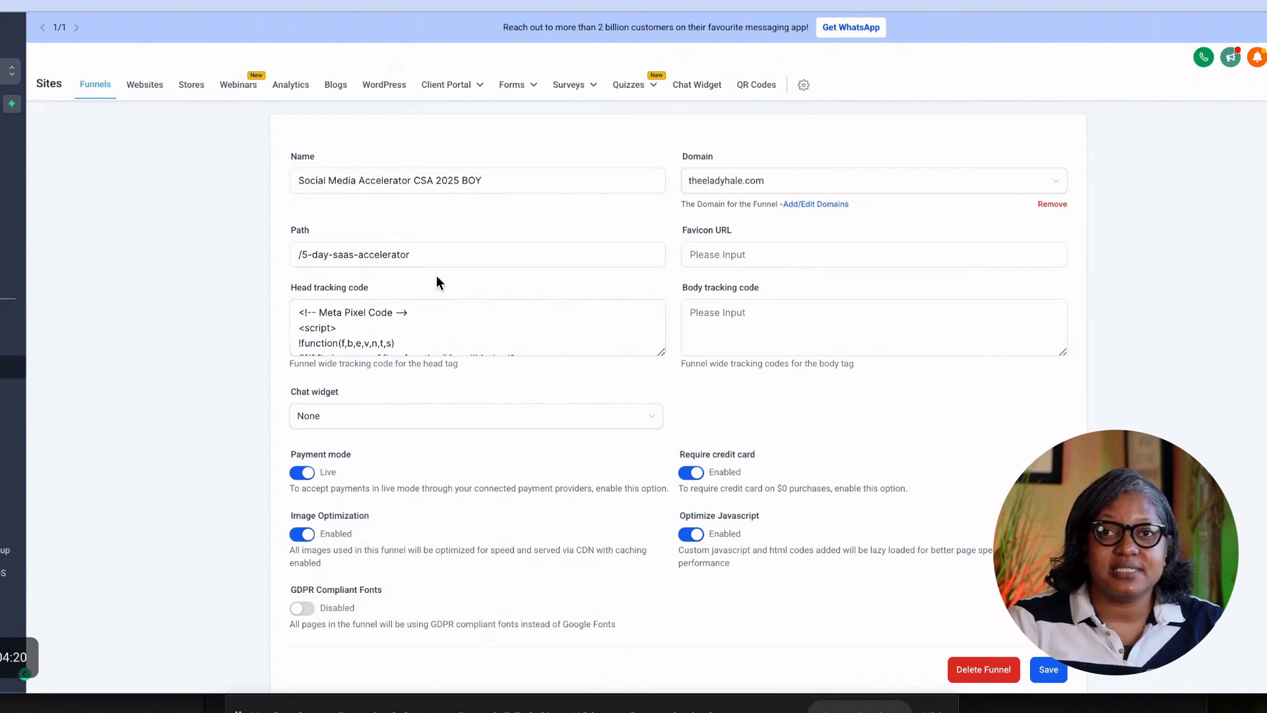
scroll(409, 317, "down", 10)
scroll(409, 317, "down", 3)
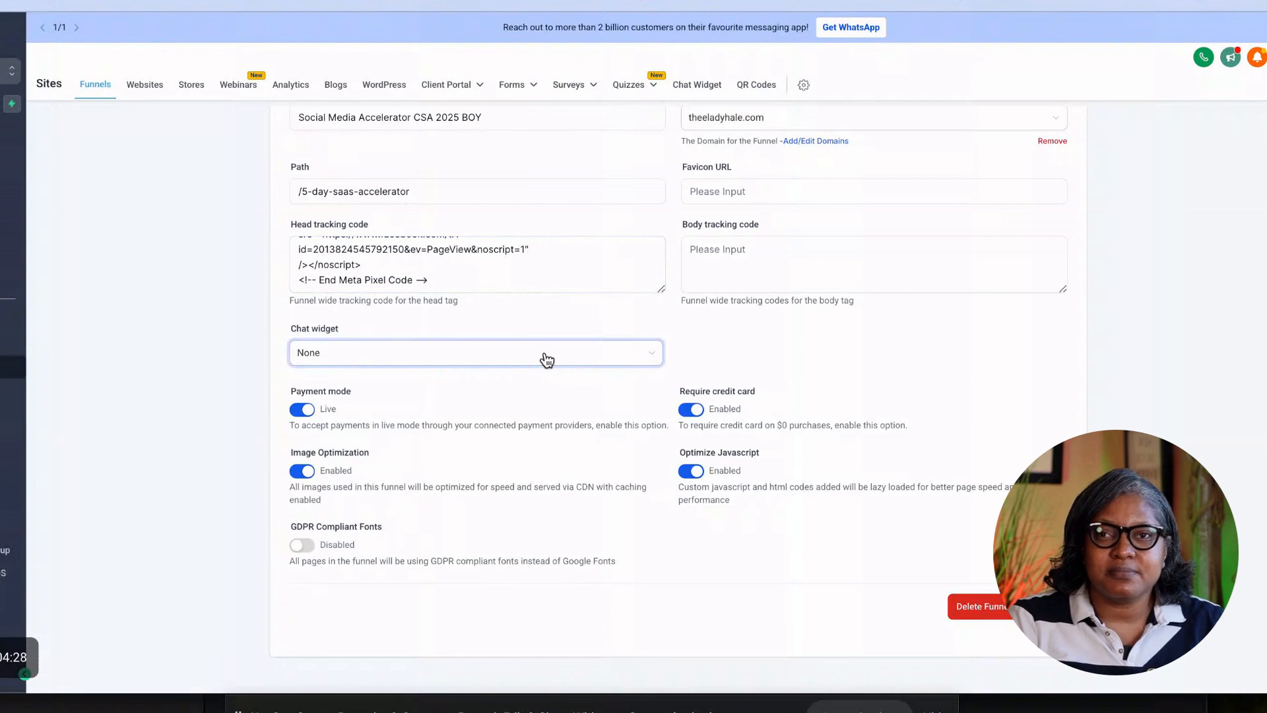
scroll(583, 203, "up", 2)
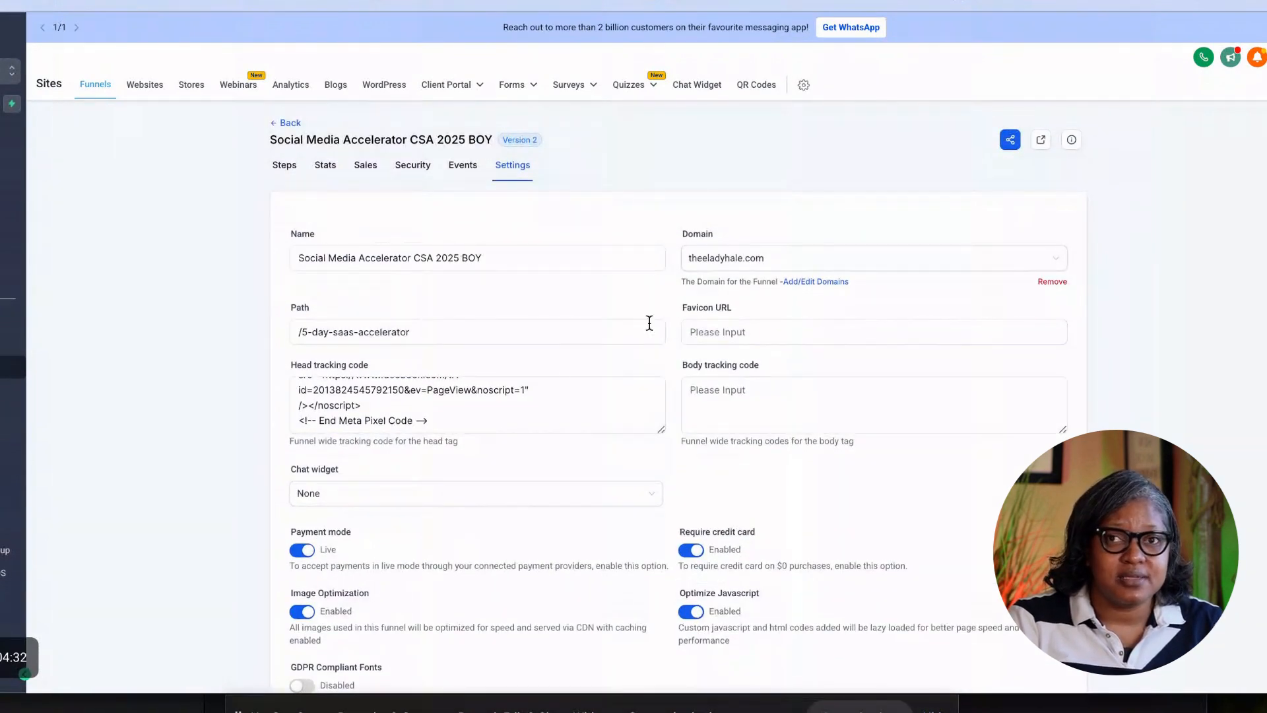
left_click(93, 87)
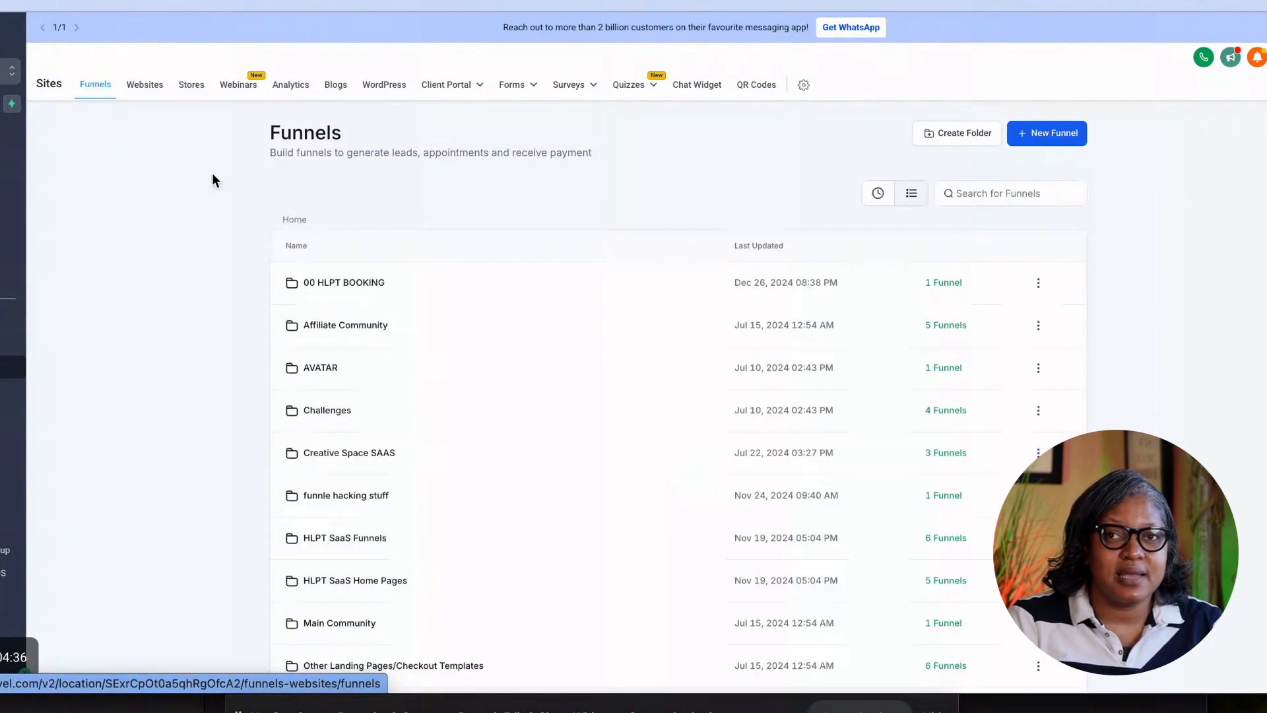
Search for '5k challenge' and open the First 5k challenge funnel.
scroll(371, 381, "down", 1)
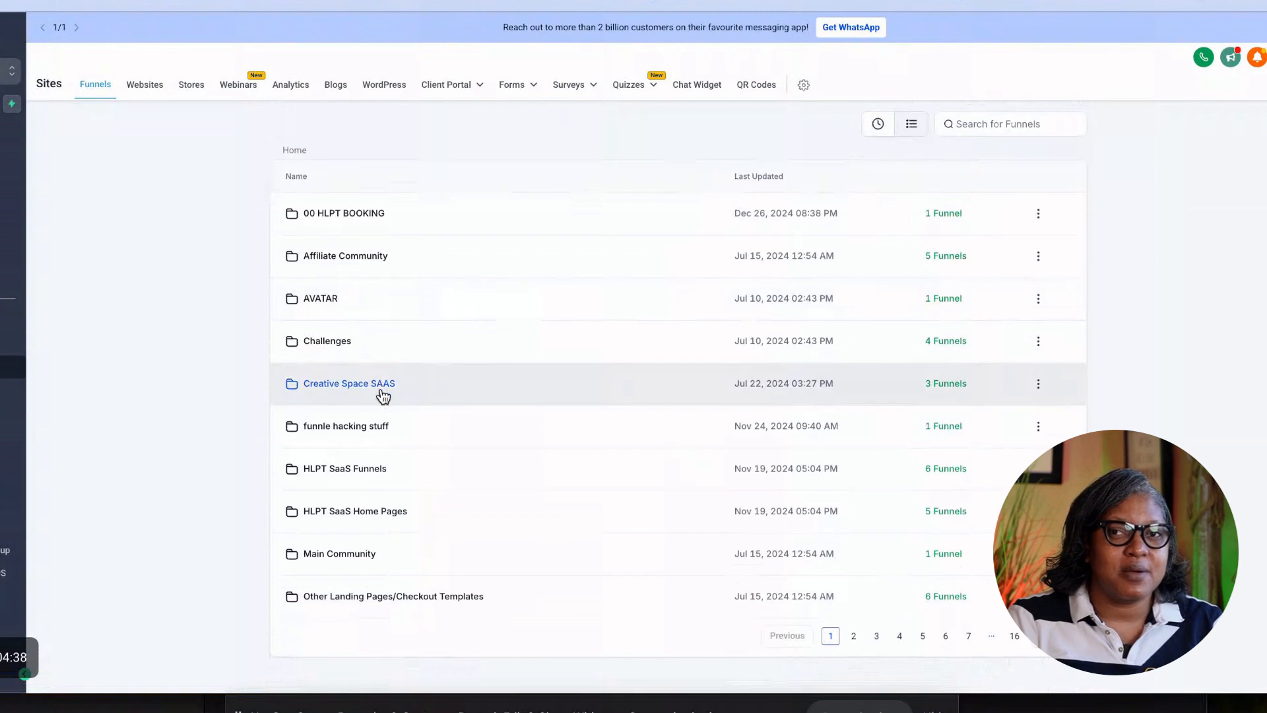
left_click(964, 124)
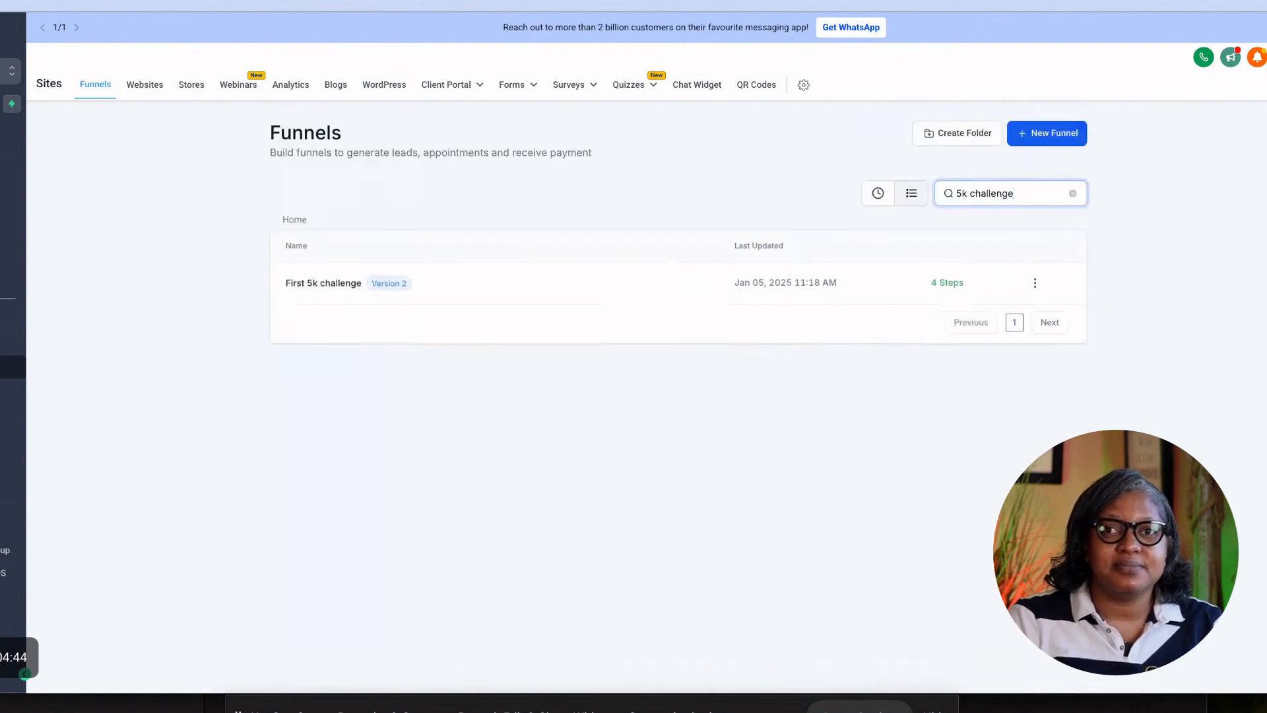
left_click(342, 283)
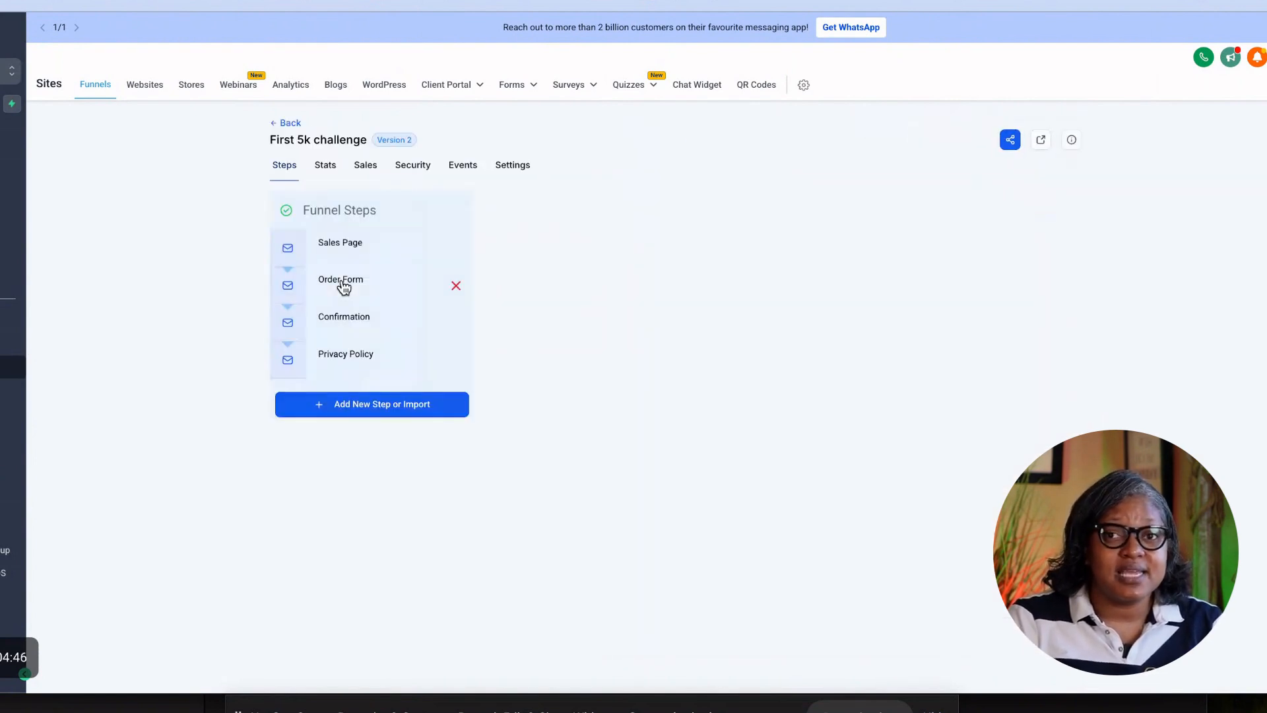
Paste the Meta Pixel code into the funnel's empty head tracking code and save.
left_click(516, 165)
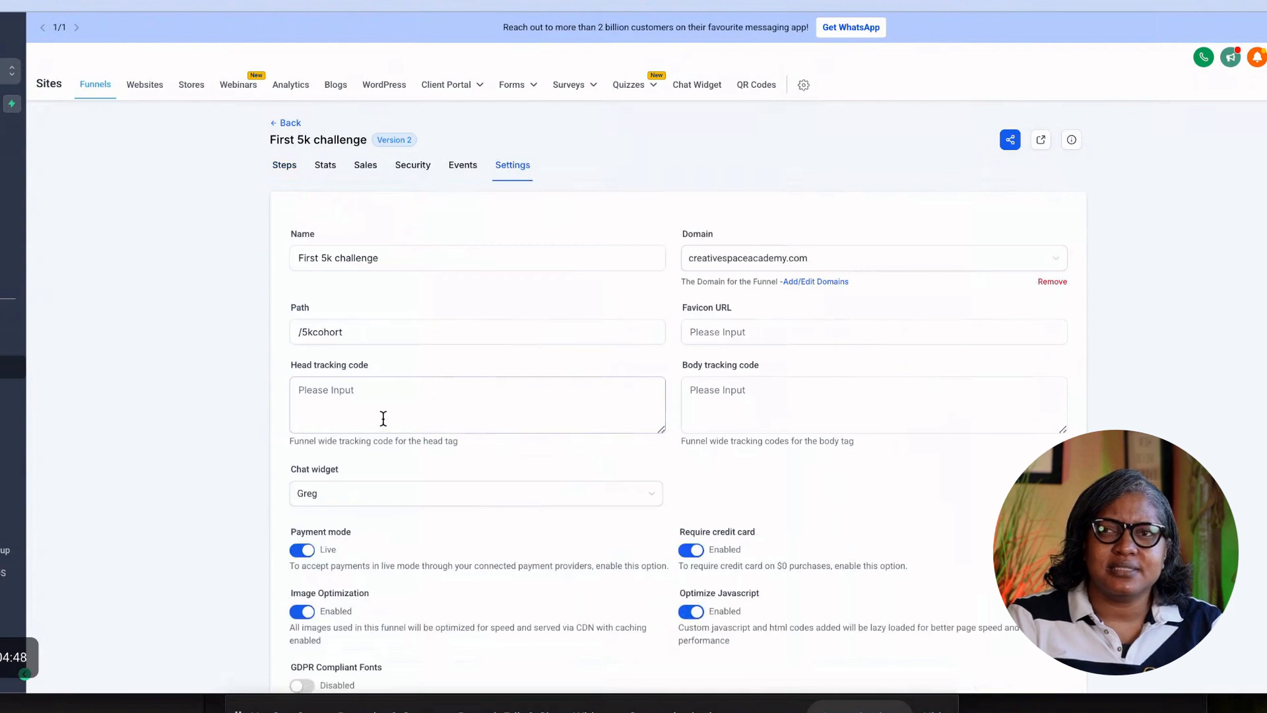
left_click(334, 399)
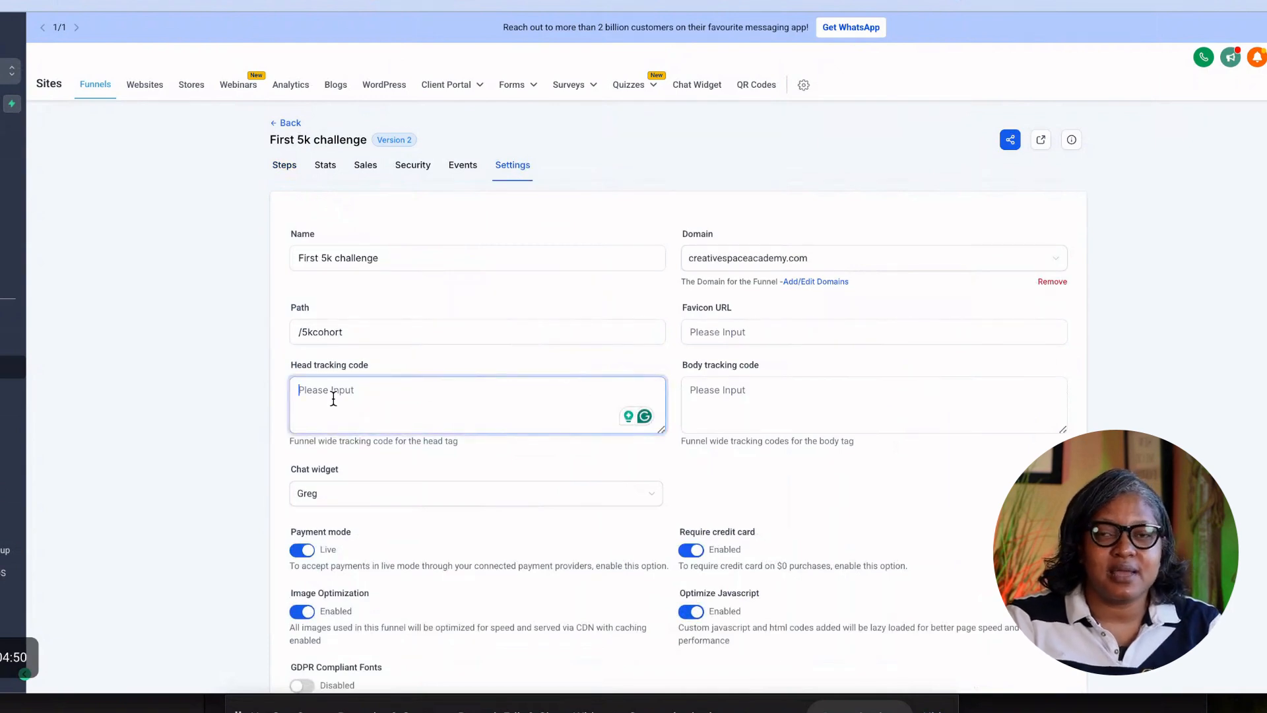
key("ctrl+v")
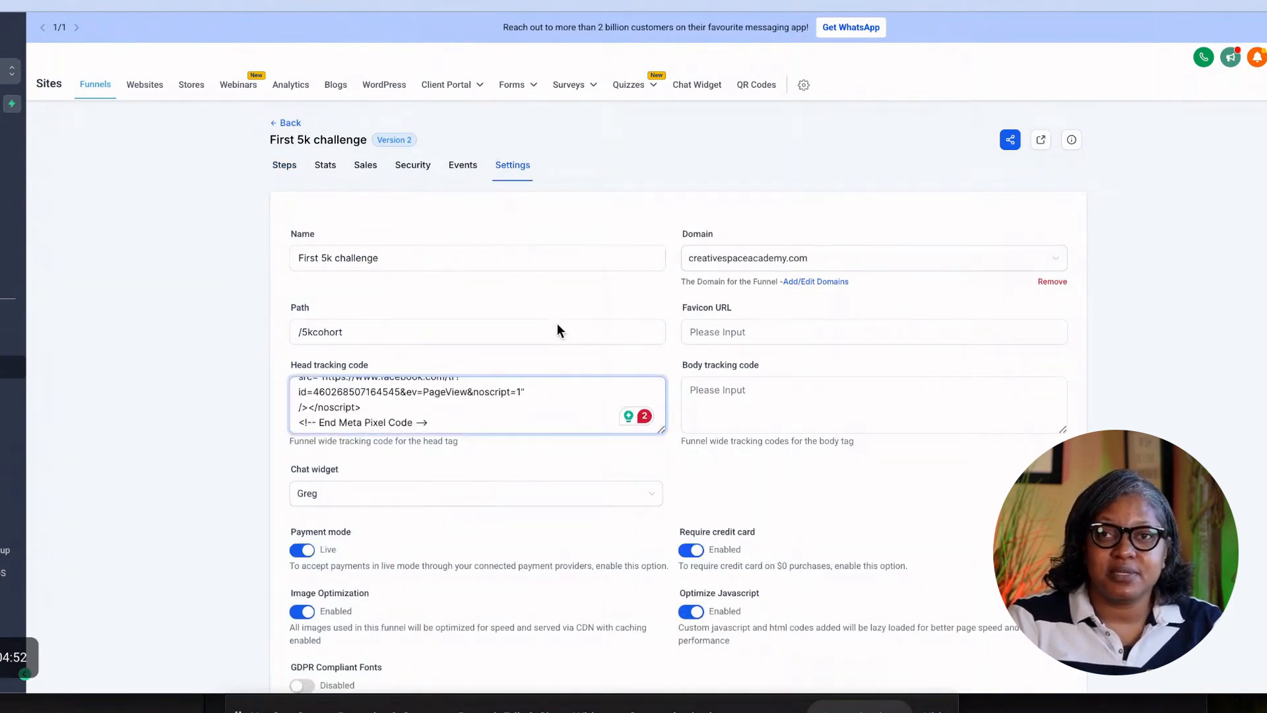
scroll(580, 354, "down", 2)
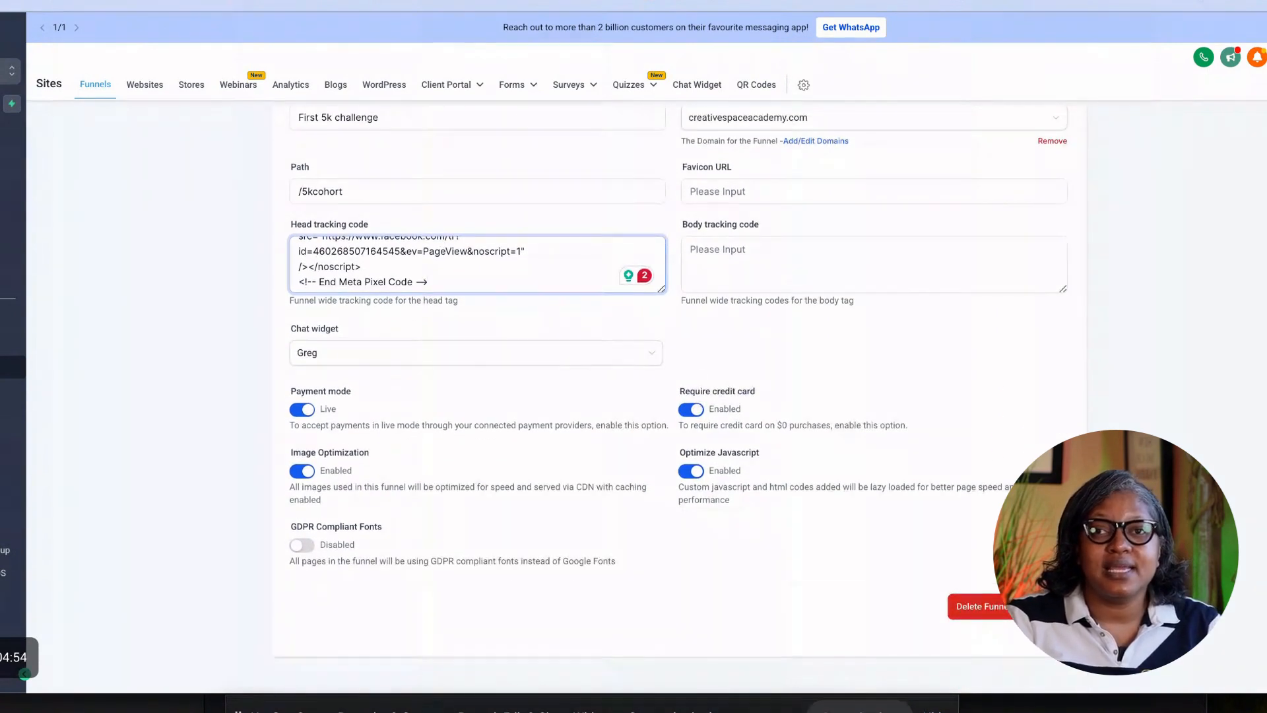
left_click(1047, 606)
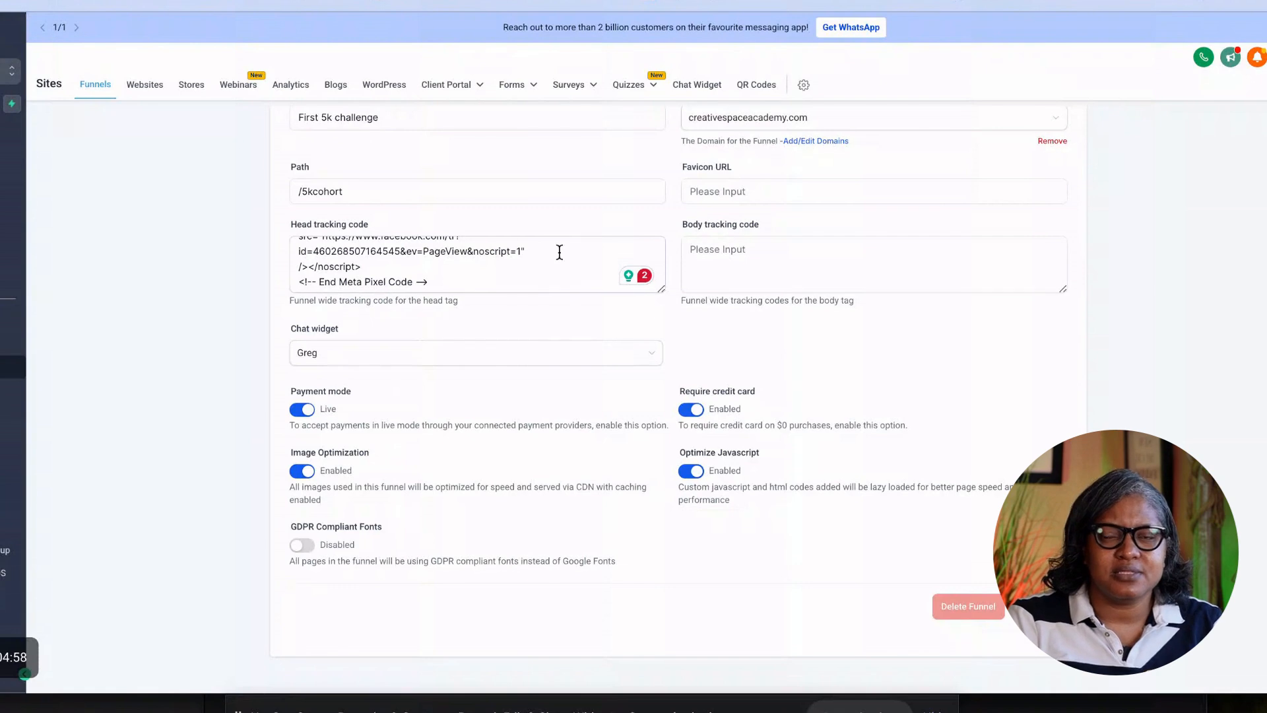
Return to the funnel's steps and preview the live Sales Page.
scroll(602, 350, "up", 2)
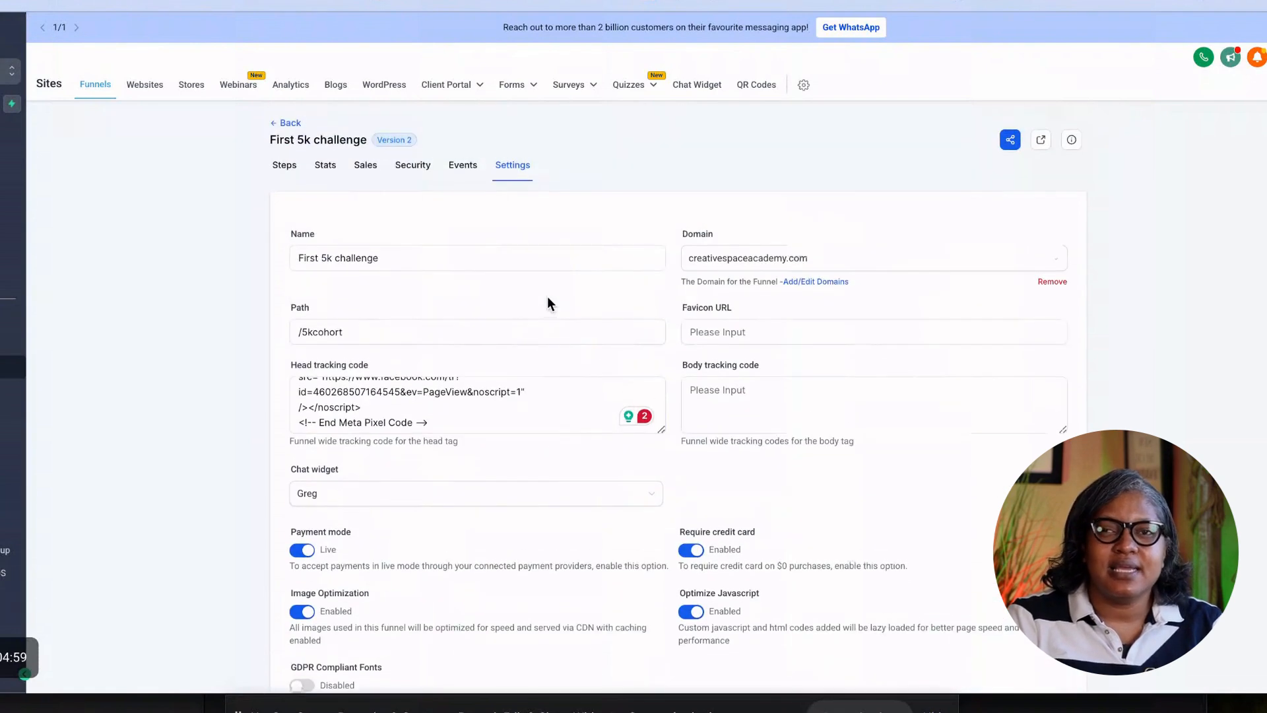
left_click(284, 167)
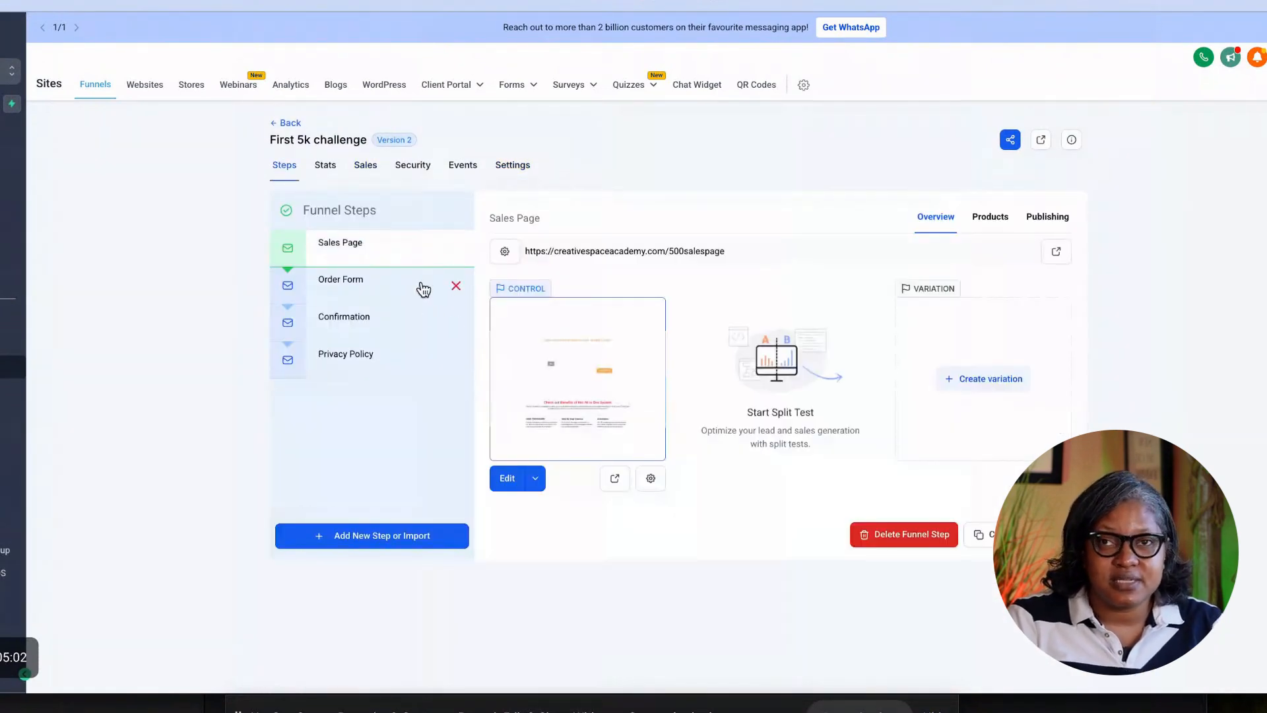
left_click(619, 479)
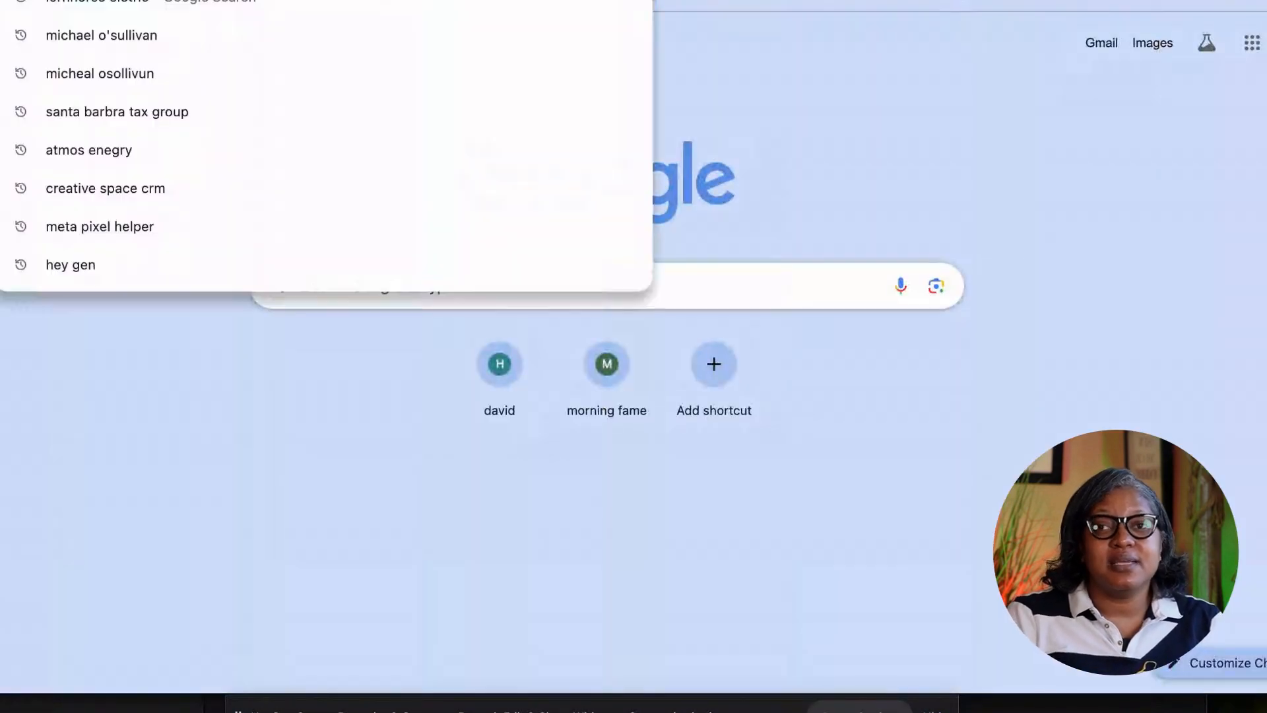
Search Google for 'metapixel helper' and open the Meta Pixel Helper Chrome Web Store page.
type("metapixe")
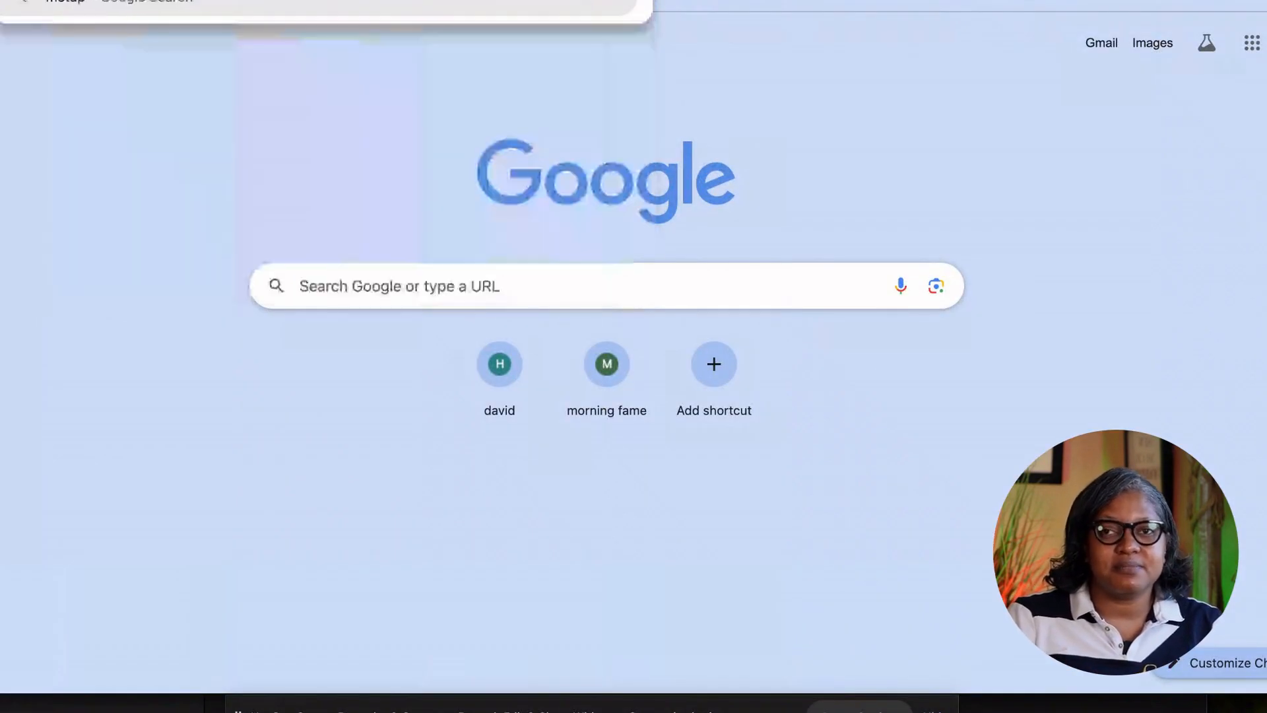
type("l help")
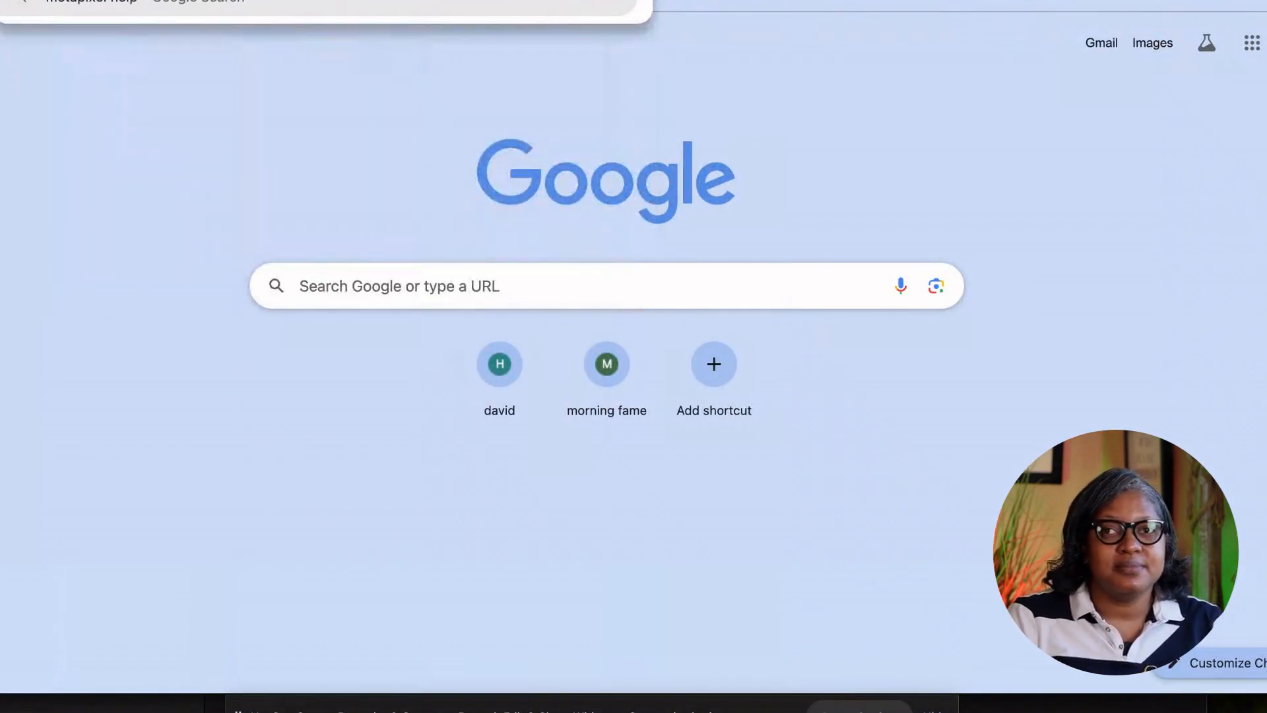
type("er")
key("Return")
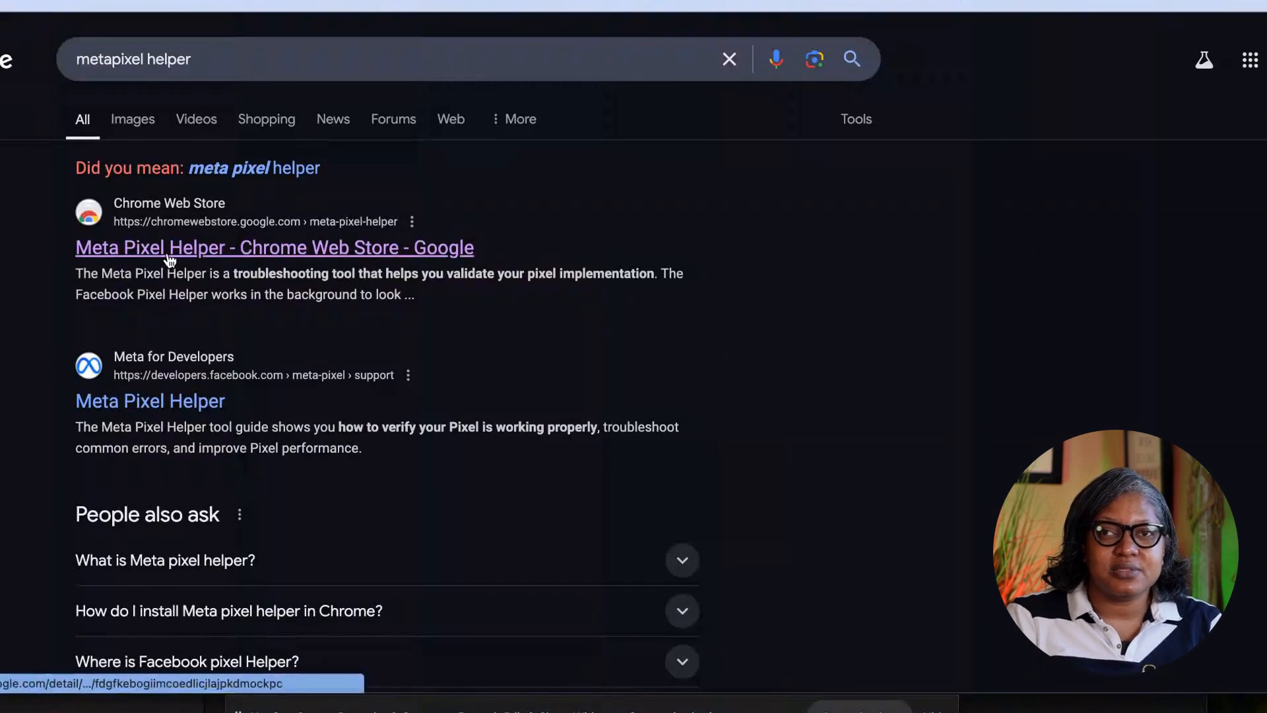
left_click(171, 250)
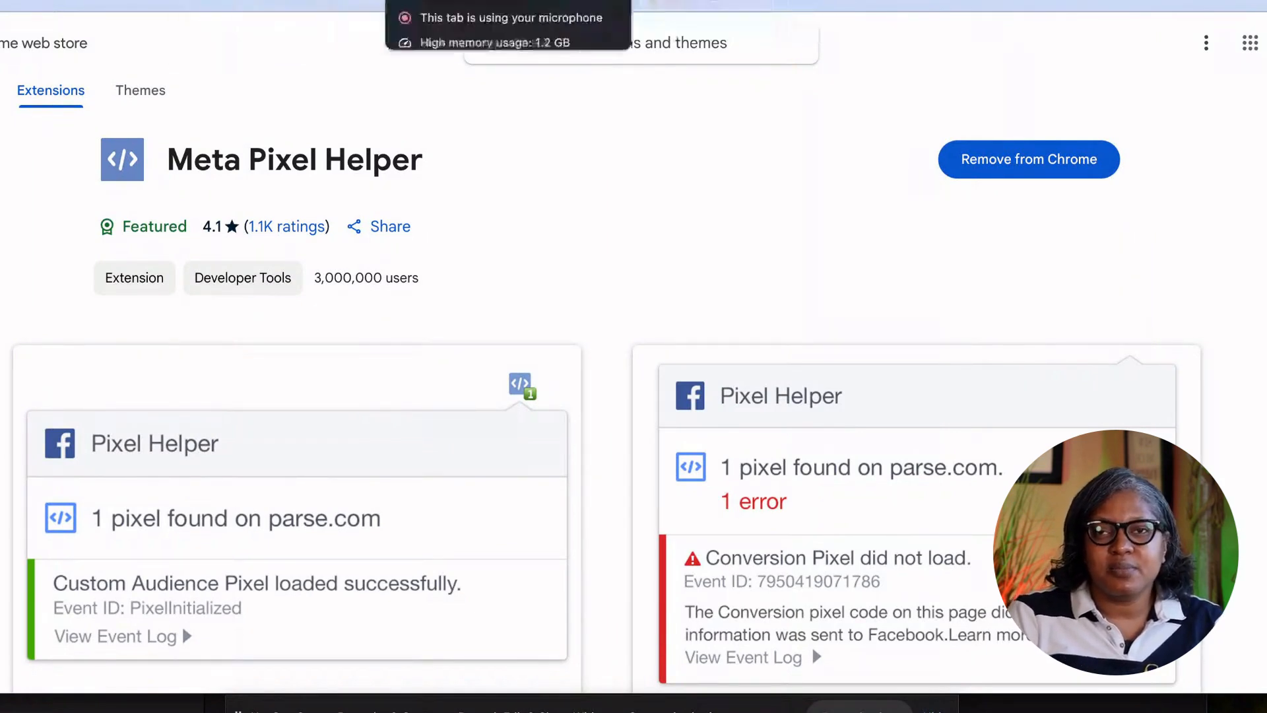
left_click(429, 2)
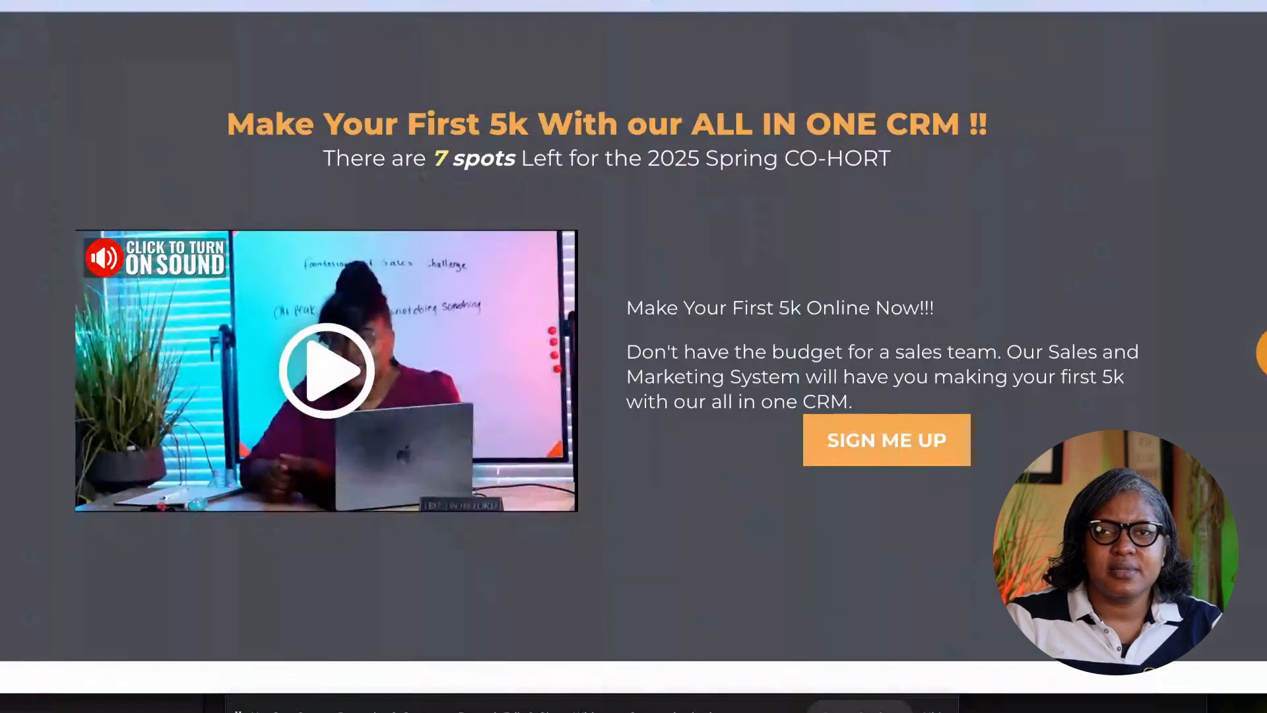
Confirm Pixel Helper finds one pixel and expand its PageView event details.
left_click(653, 2)
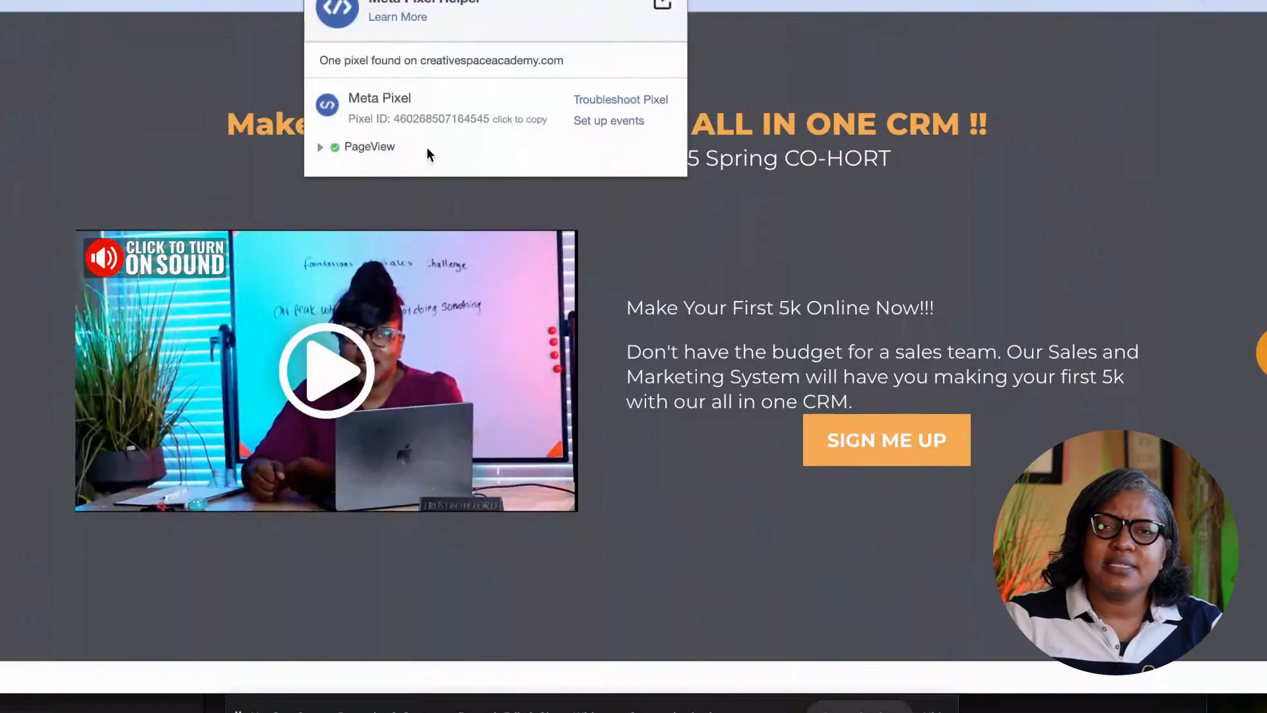
left_click(322, 146)
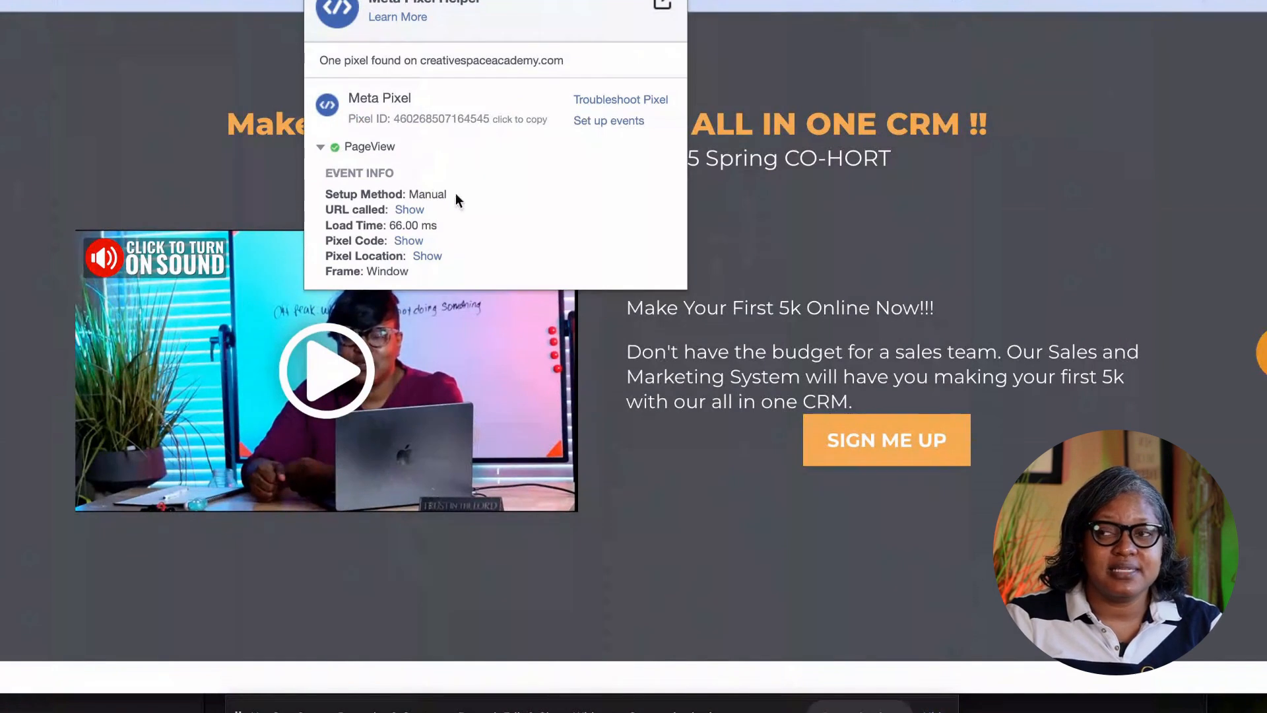
left_click(607, 123)
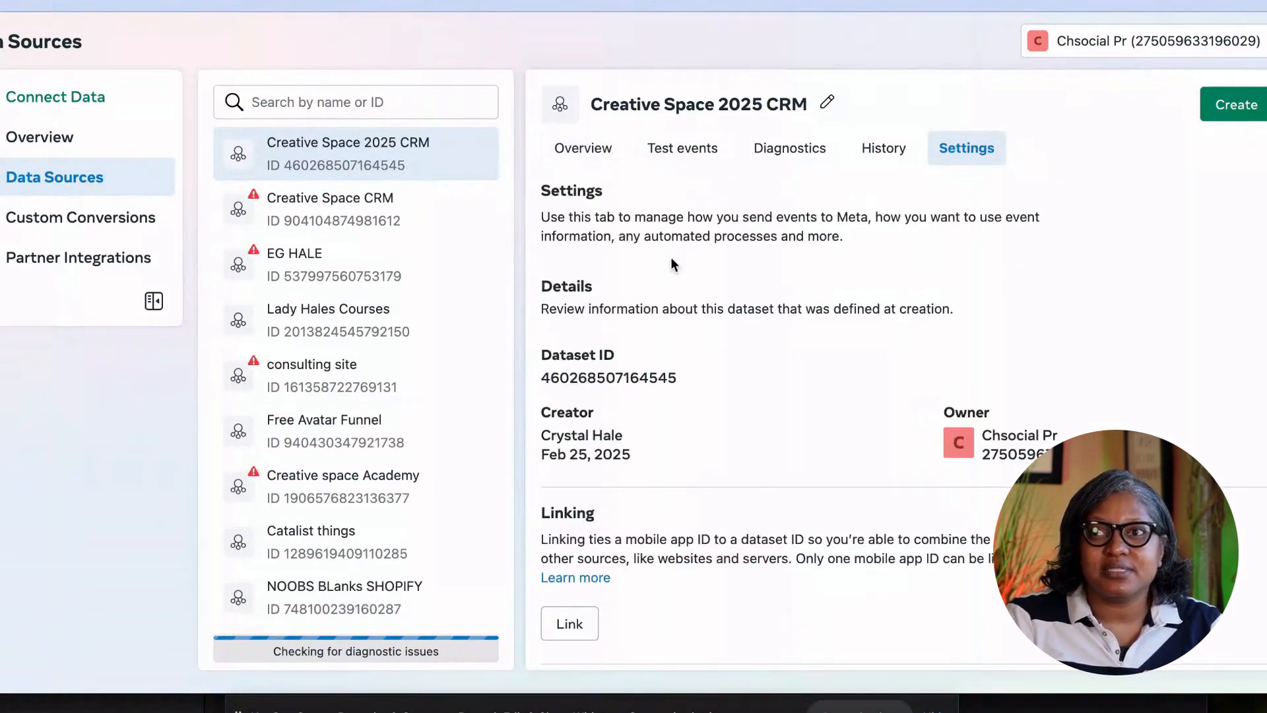
Scroll the dataset Settings down to Event setup, open the event setup tool, and select its website URL field.
scroll(657, 284, "down", 6)
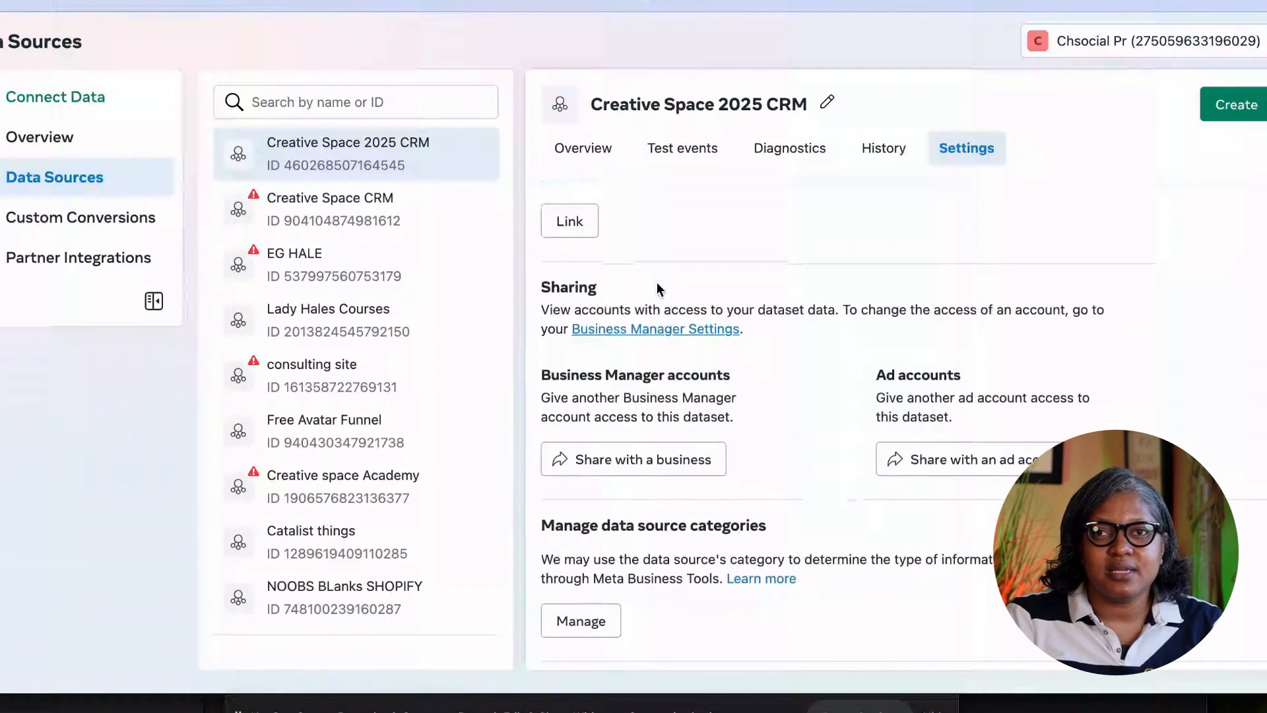
scroll(656, 282, "down", 2)
scroll(655, 283, "up", 3)
scroll(656, 283, "down", 4)
scroll(656, 282, "down", 1)
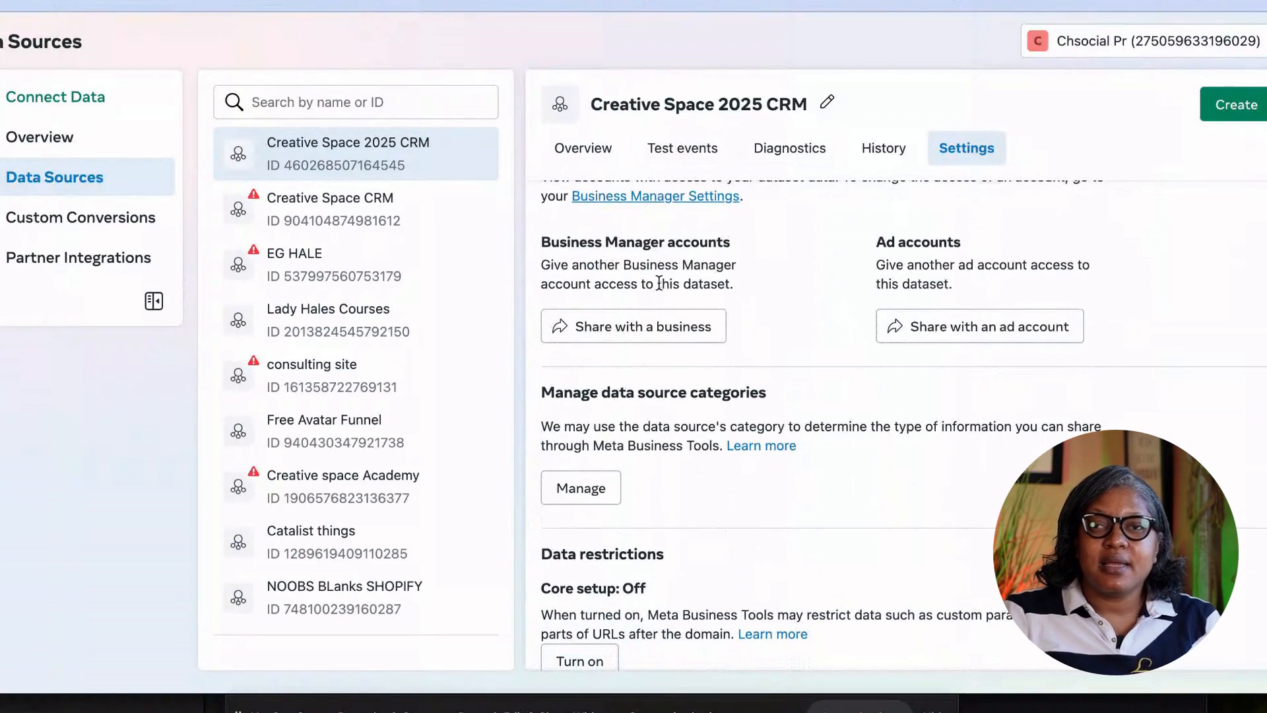
scroll(664, 280, "up", 5)
scroll(660, 288, "up", 2)
scroll(624, 446, "down", 3)
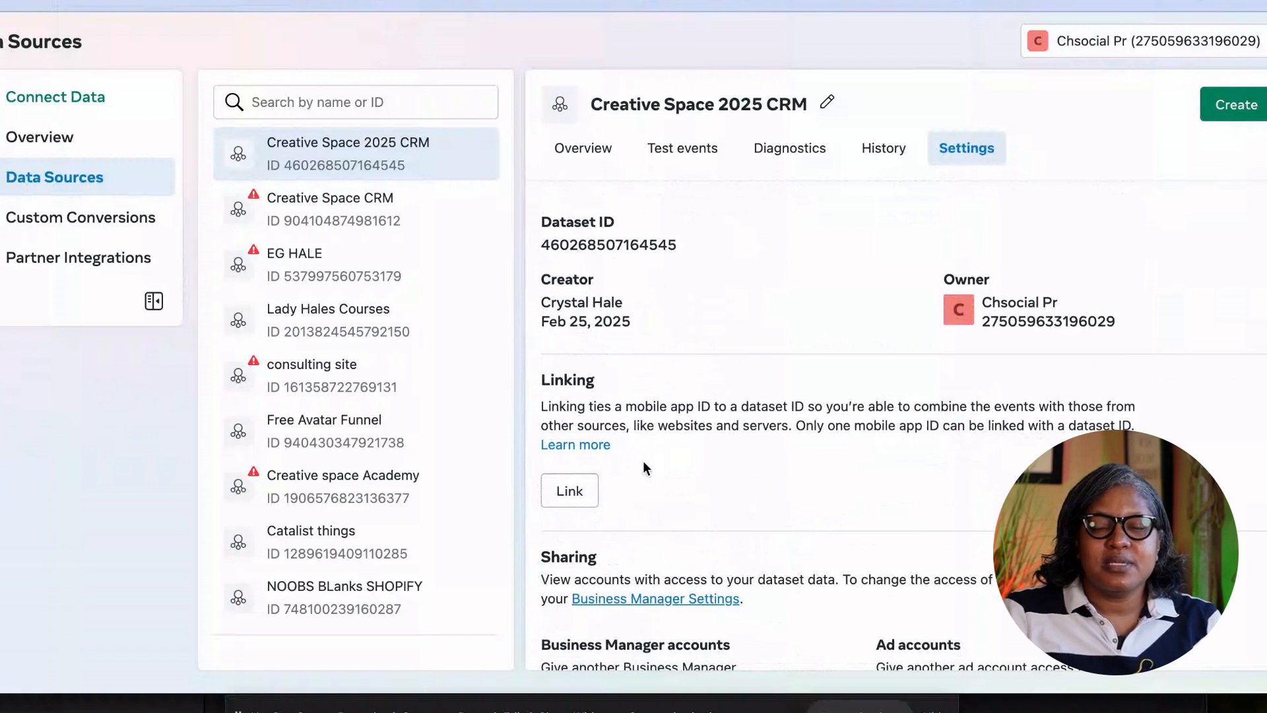
scroll(643, 460, "down", 10)
scroll(643, 461, "down", 5)
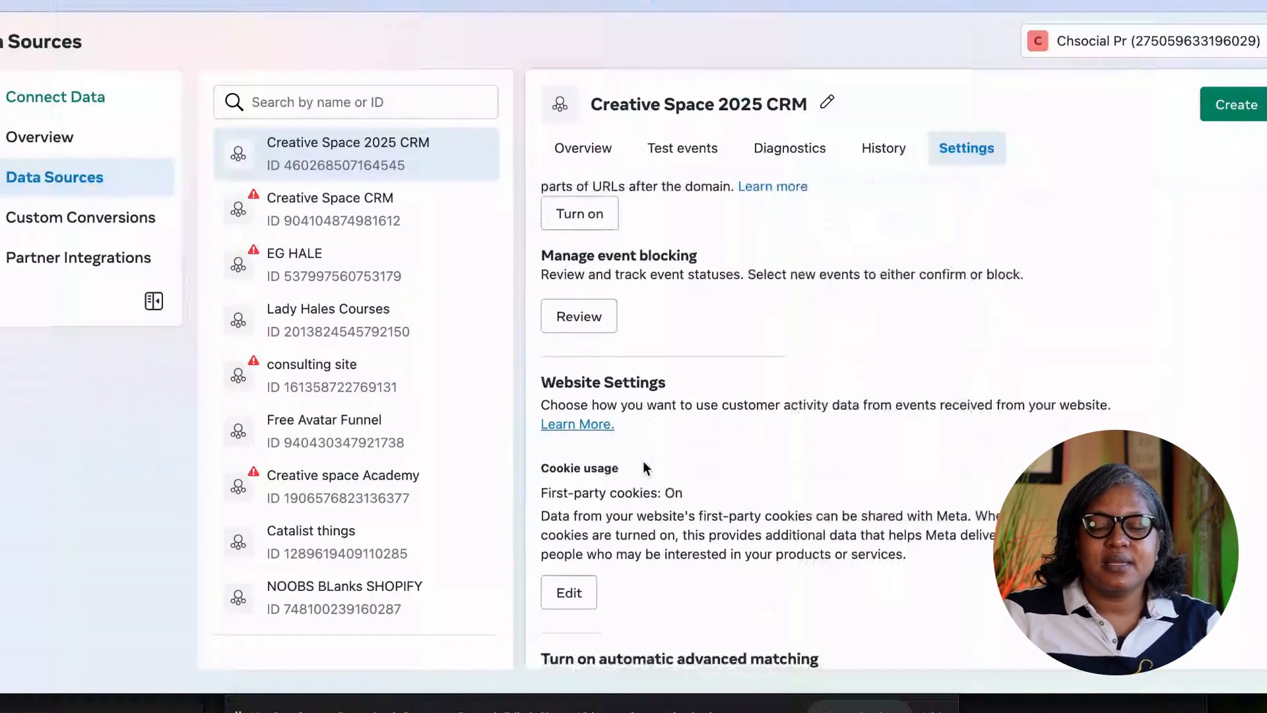
scroll(643, 460, "down", 4)
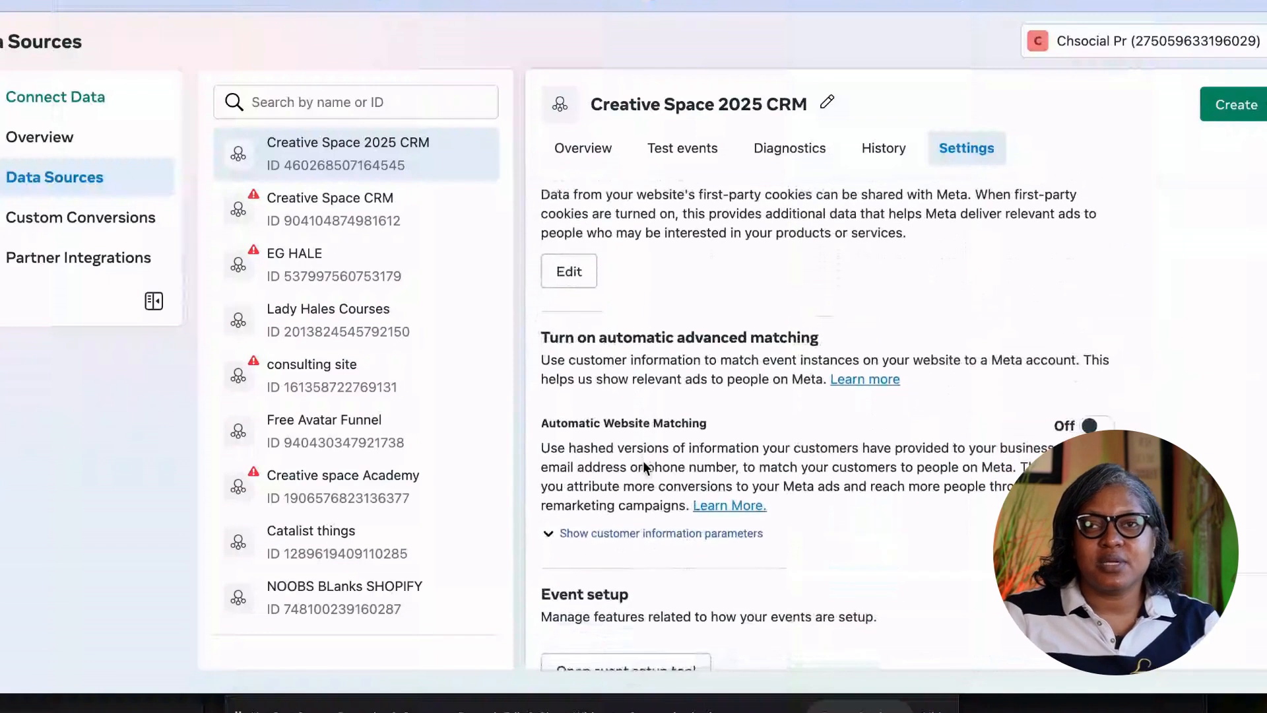
left_click(686, 558)
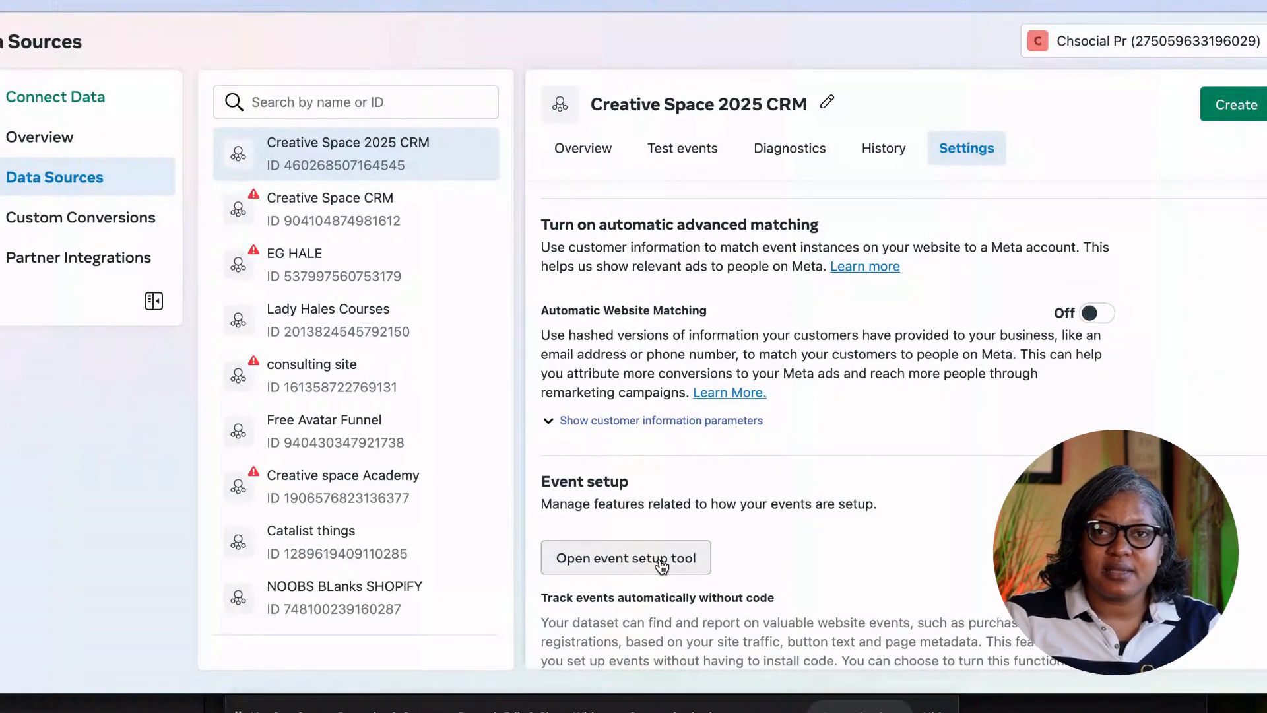
left_click(555, 305)
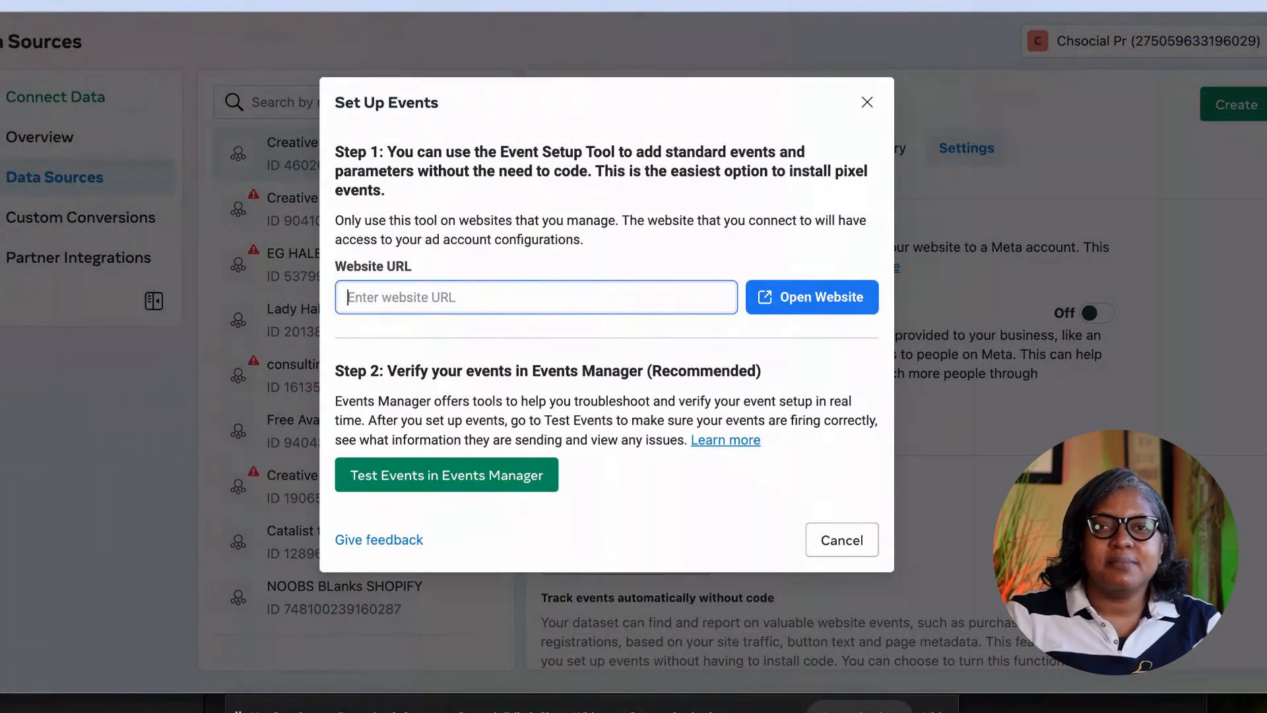
Copy the 5kchallenge funnel page URL, paste it as the website URL, and open the site.
left_click(376, 1)
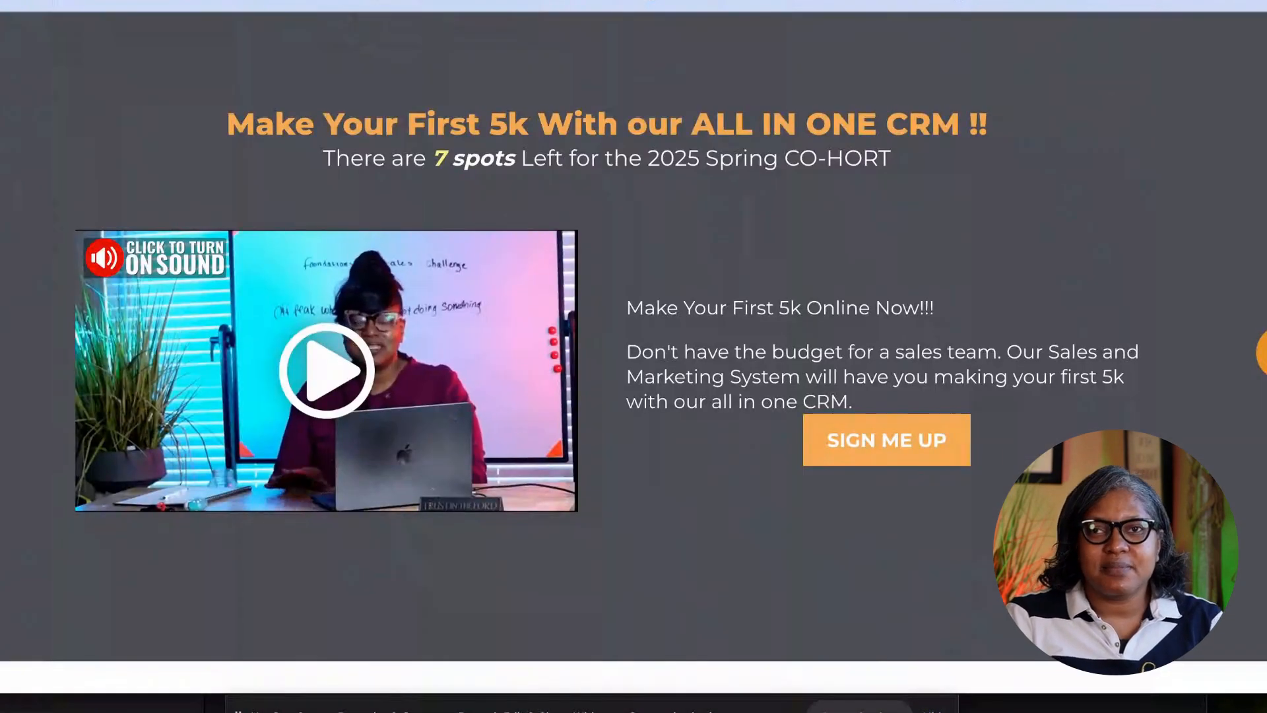
right_click(270, 3)
left_click(347, 117)
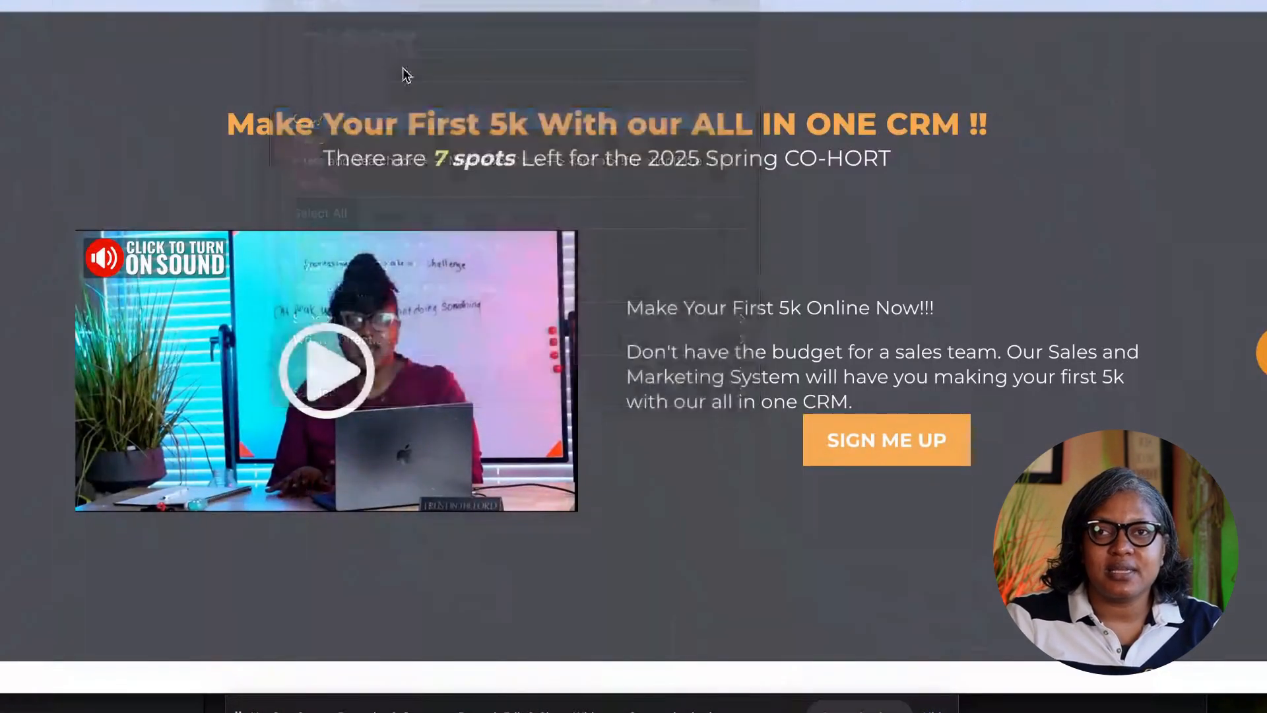
left_click(455, 1)
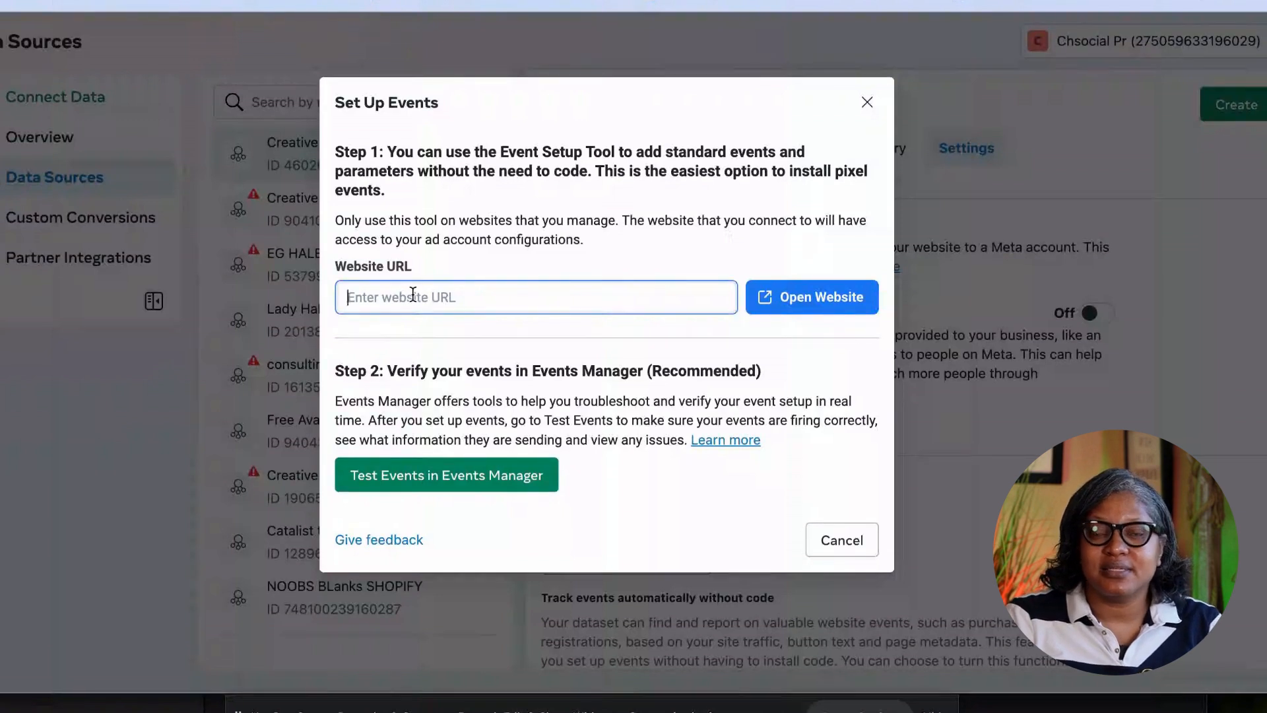
key("ctrl+v")
left_click(830, 297)
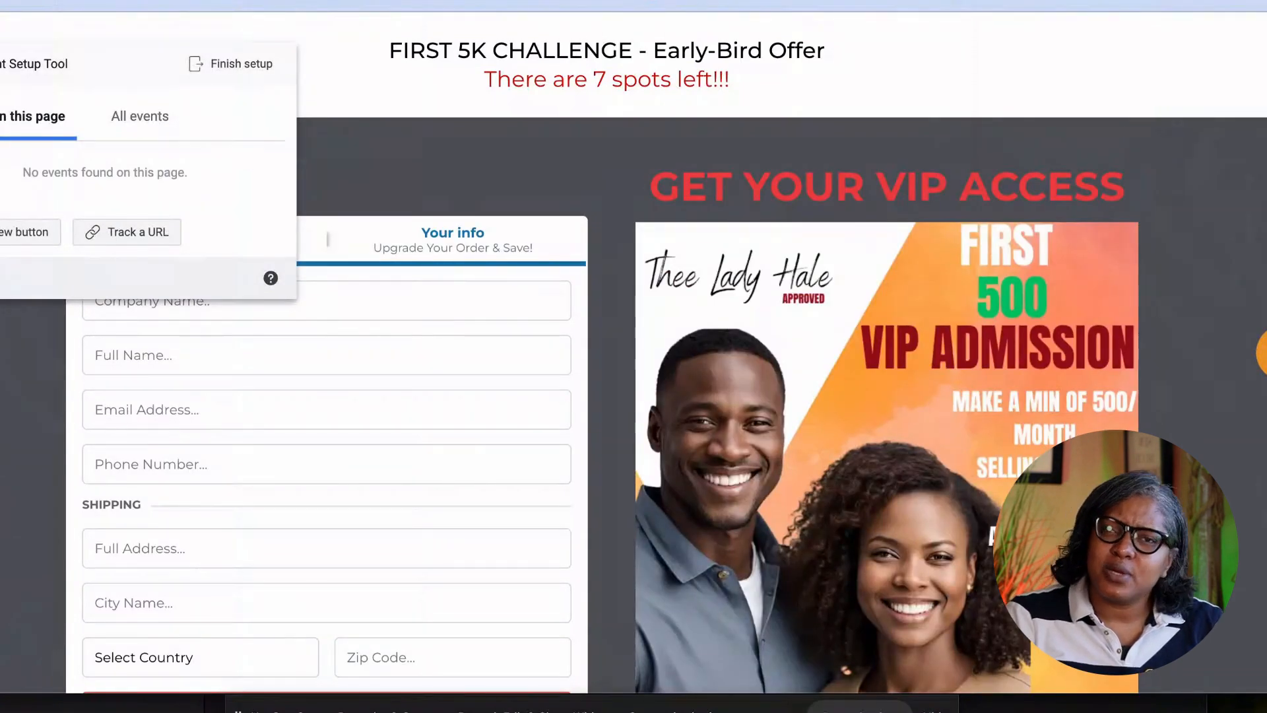
Go back to the landing page, start an Initiate Checkout event on SIGN ME UP, then cancel it.
key("alt+Left")
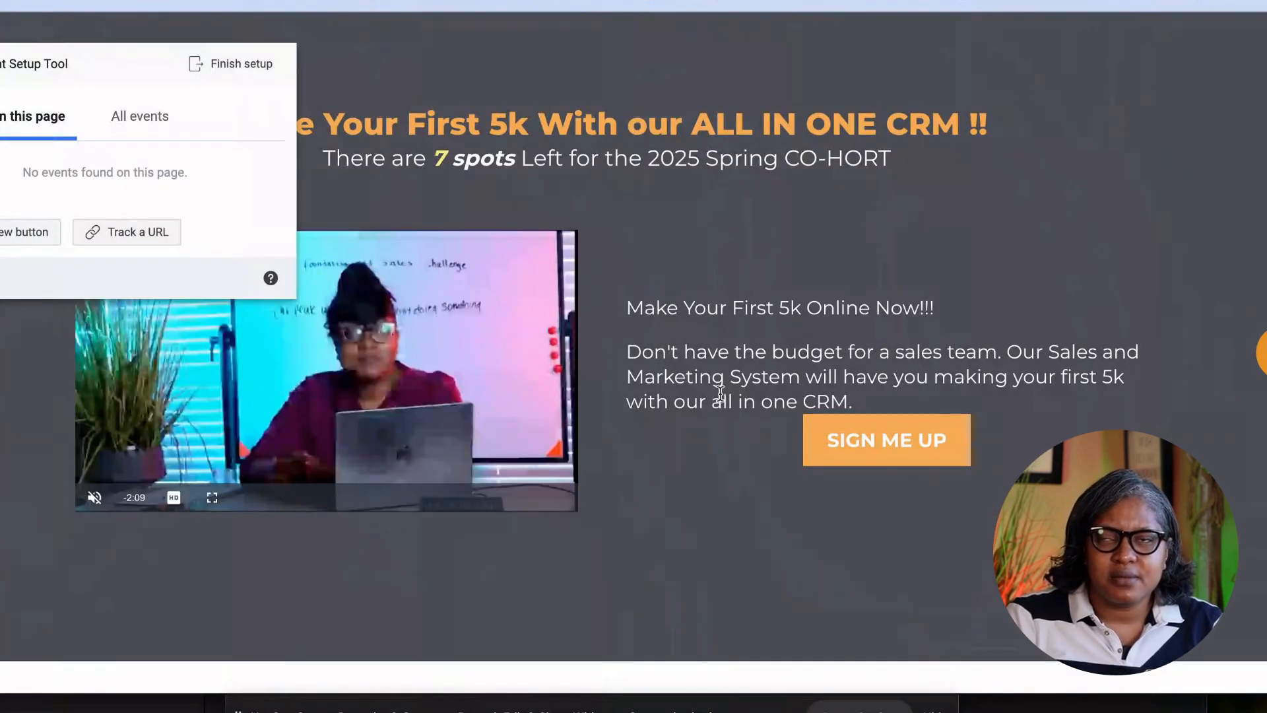
left_click(40, 231)
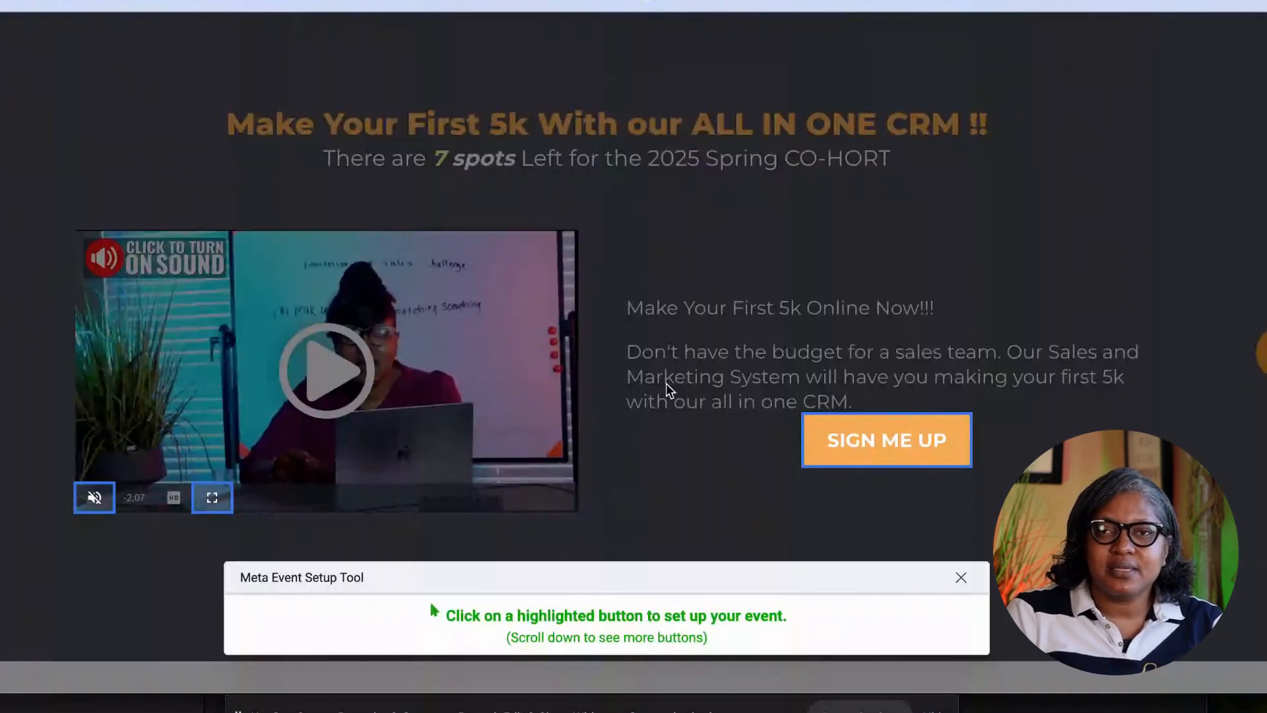
left_click(868, 453)
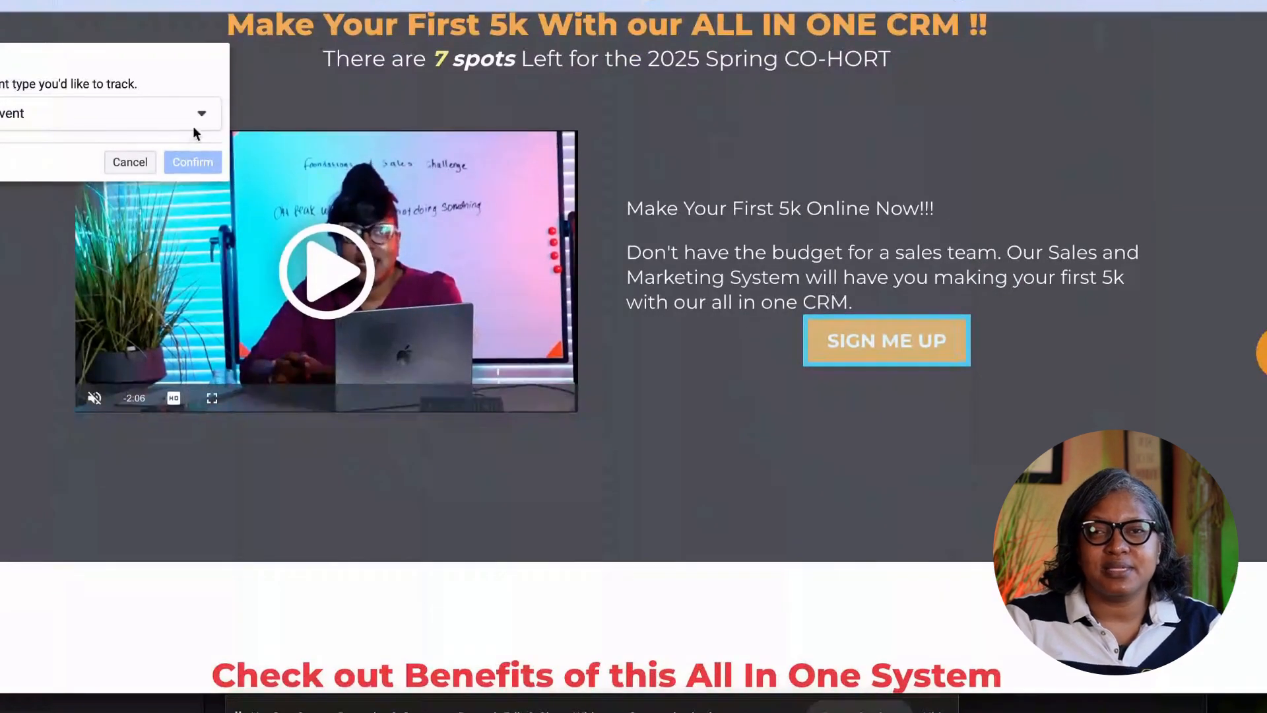
left_click(200, 115)
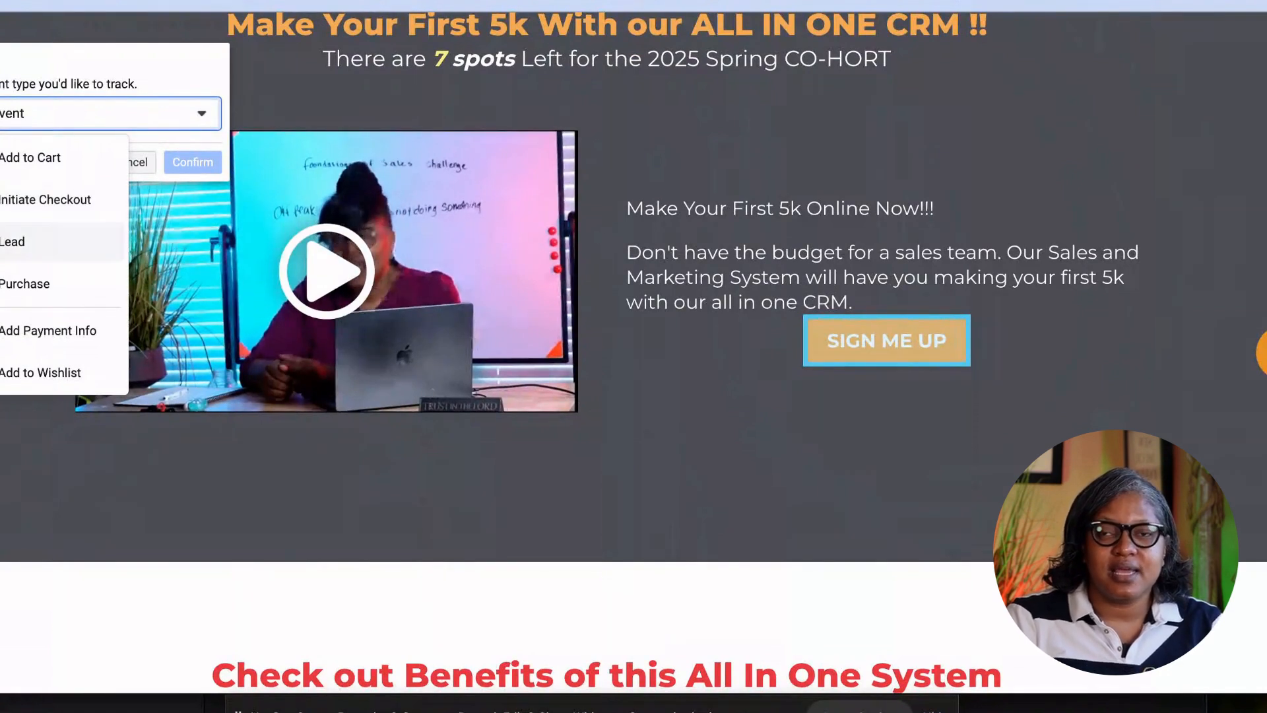
left_click(26, 199)
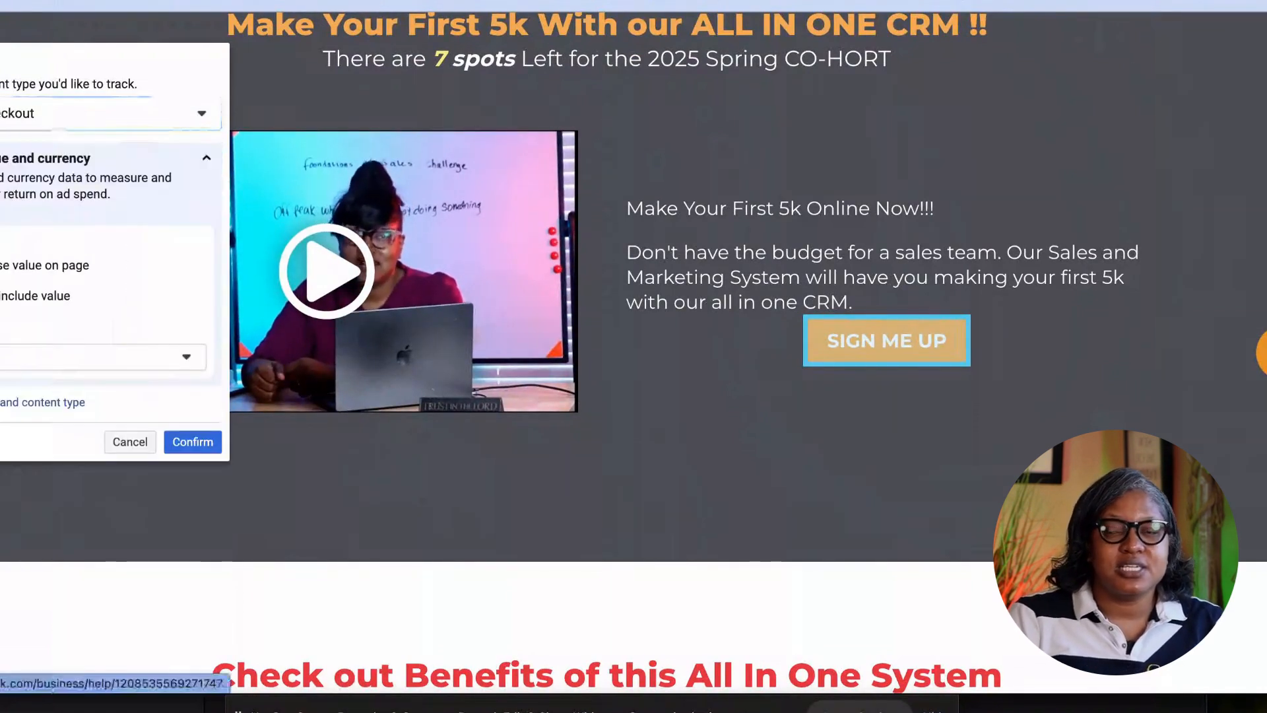
left_click(2, 265)
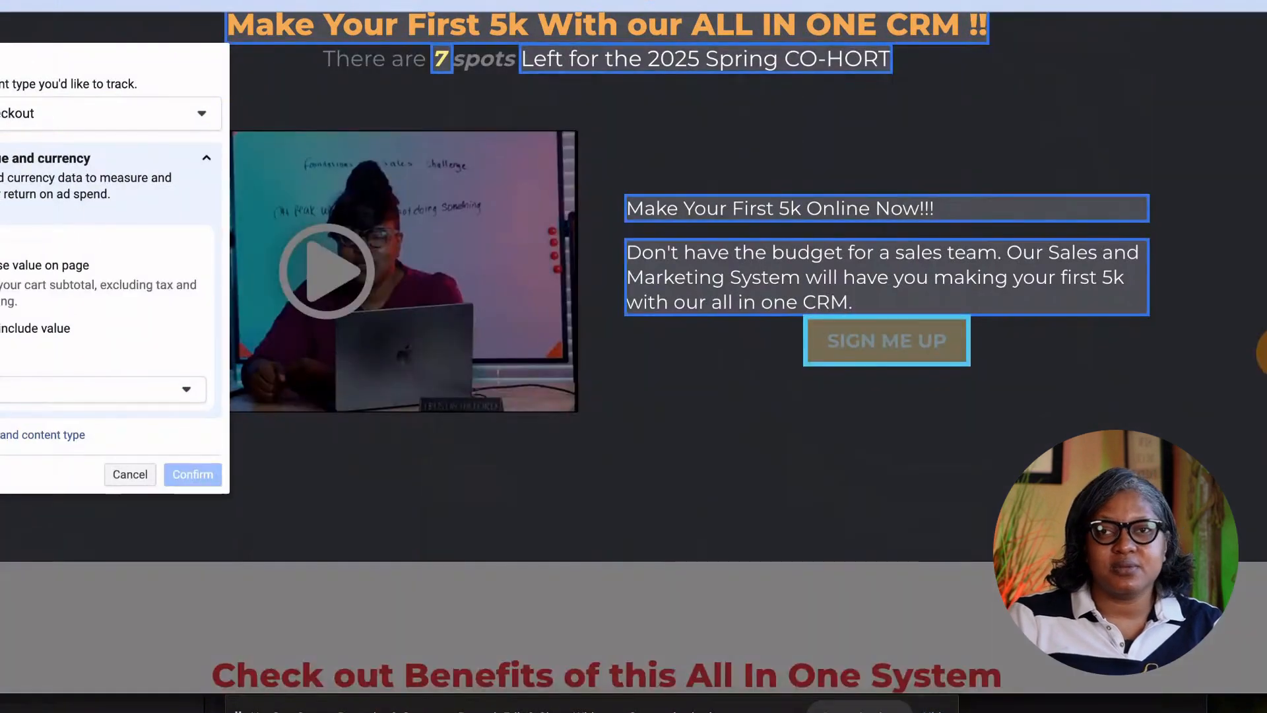
left_click(125, 473)
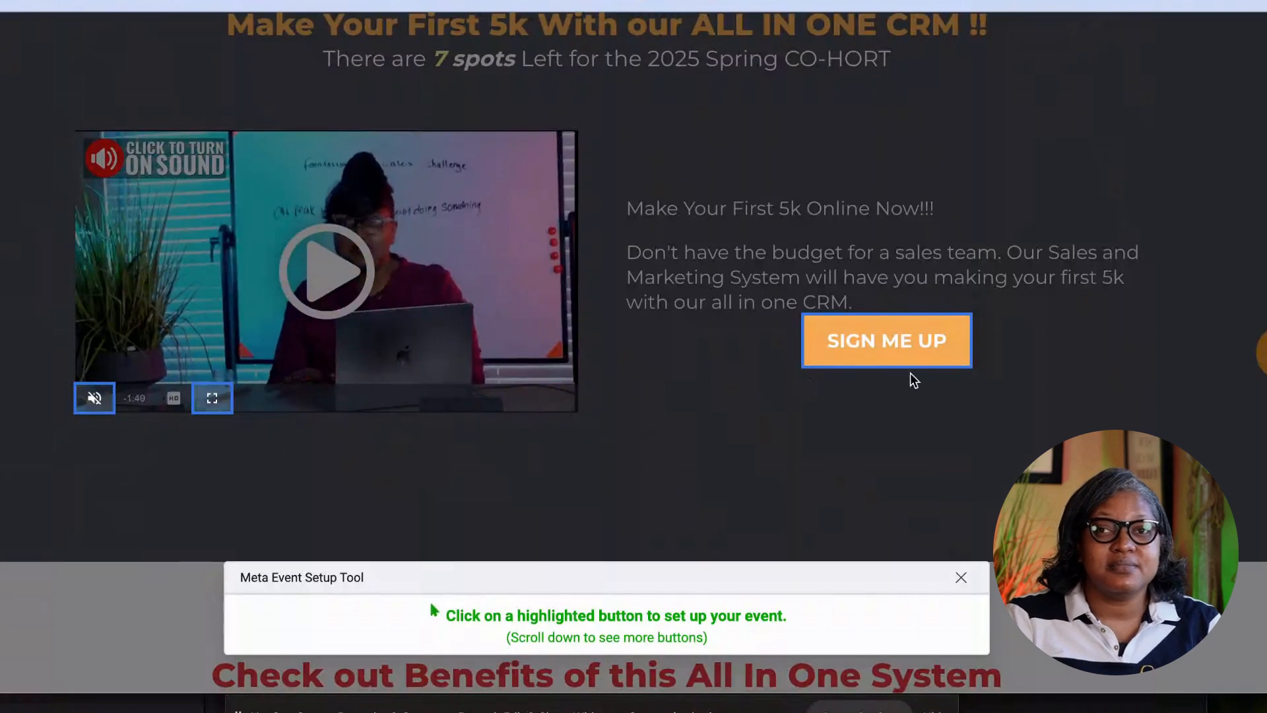
Assign the Lead event to the SIGN ME UP button and confirm it.
left_click(900, 342)
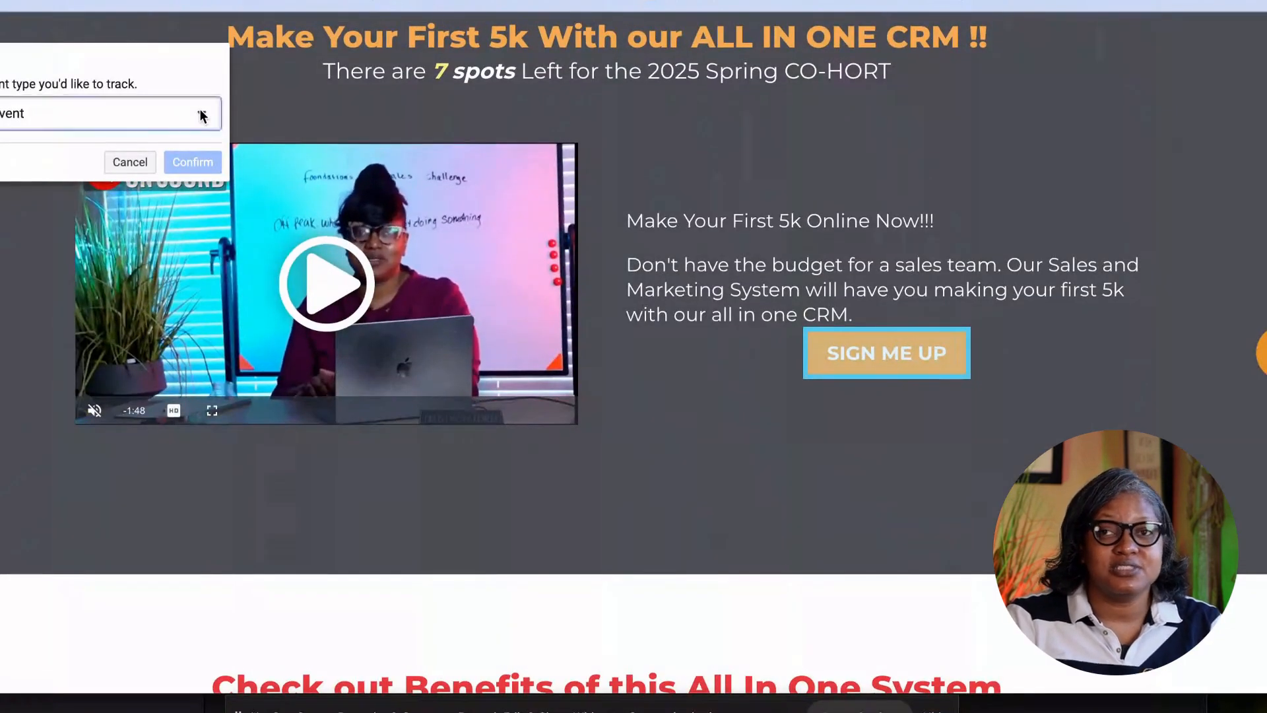
left_click(202, 115)
scroll(4, 248, "down", 2)
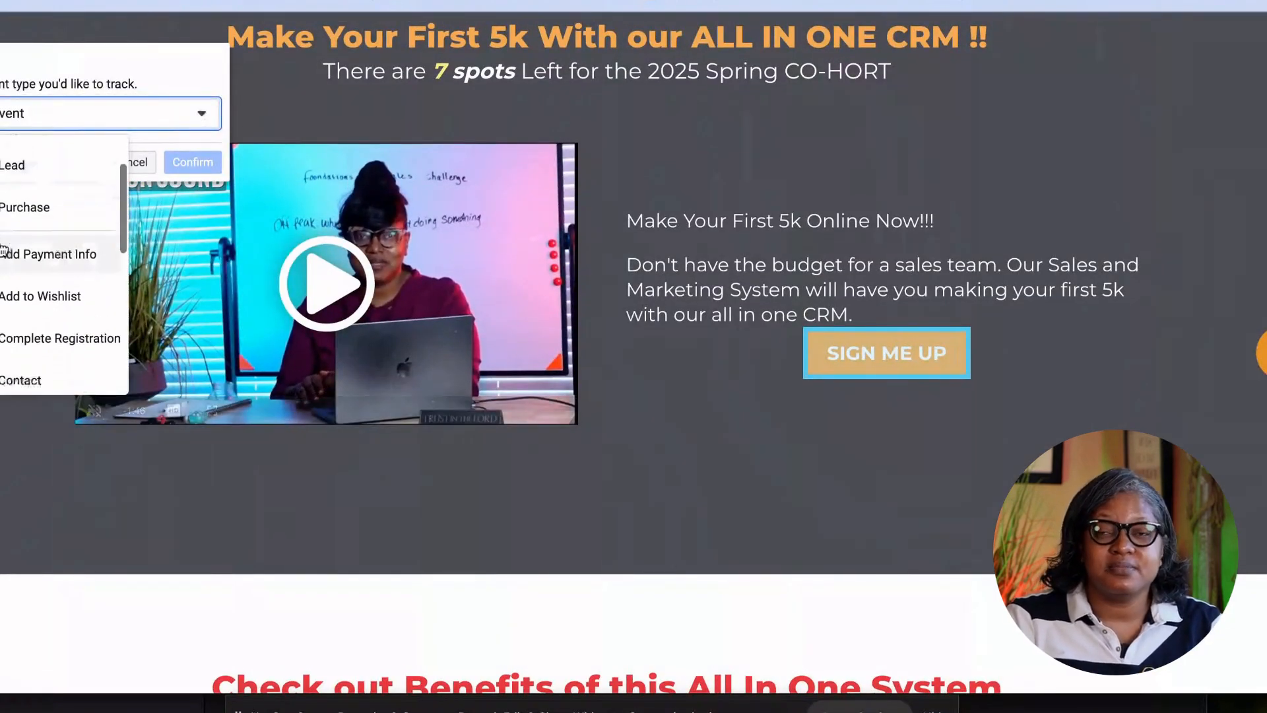
scroll(3, 247, "up", 1)
left_click(8, 203)
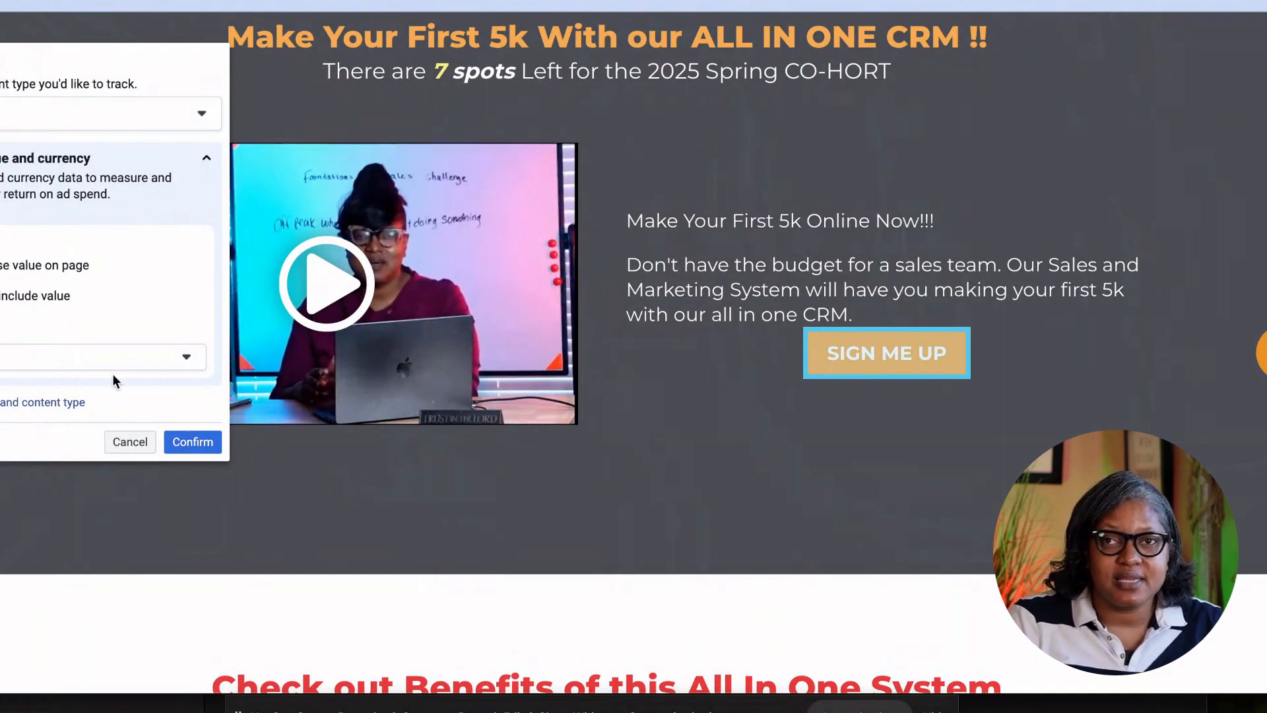
scroll(113, 380, "down", 2)
left_click(185, 442)
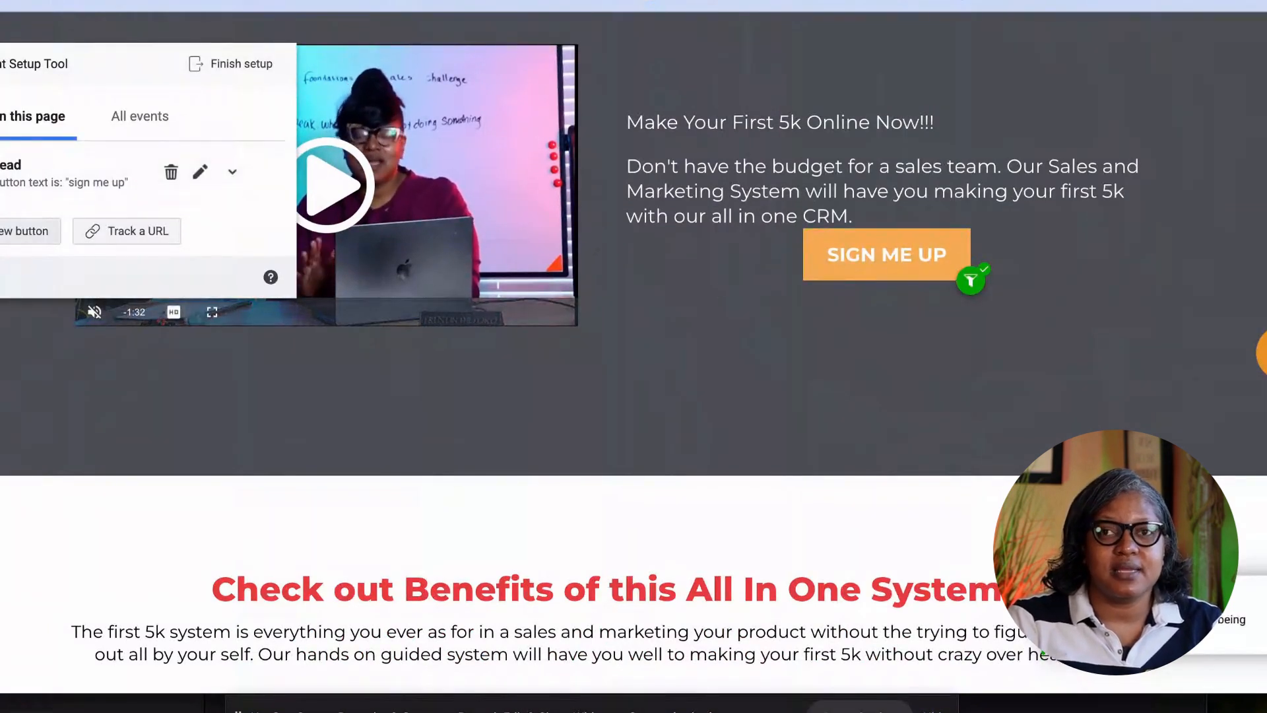
Track the video's unmute button as View Content, then go through SIGN ME UP to checkout.
left_click(31, 230)
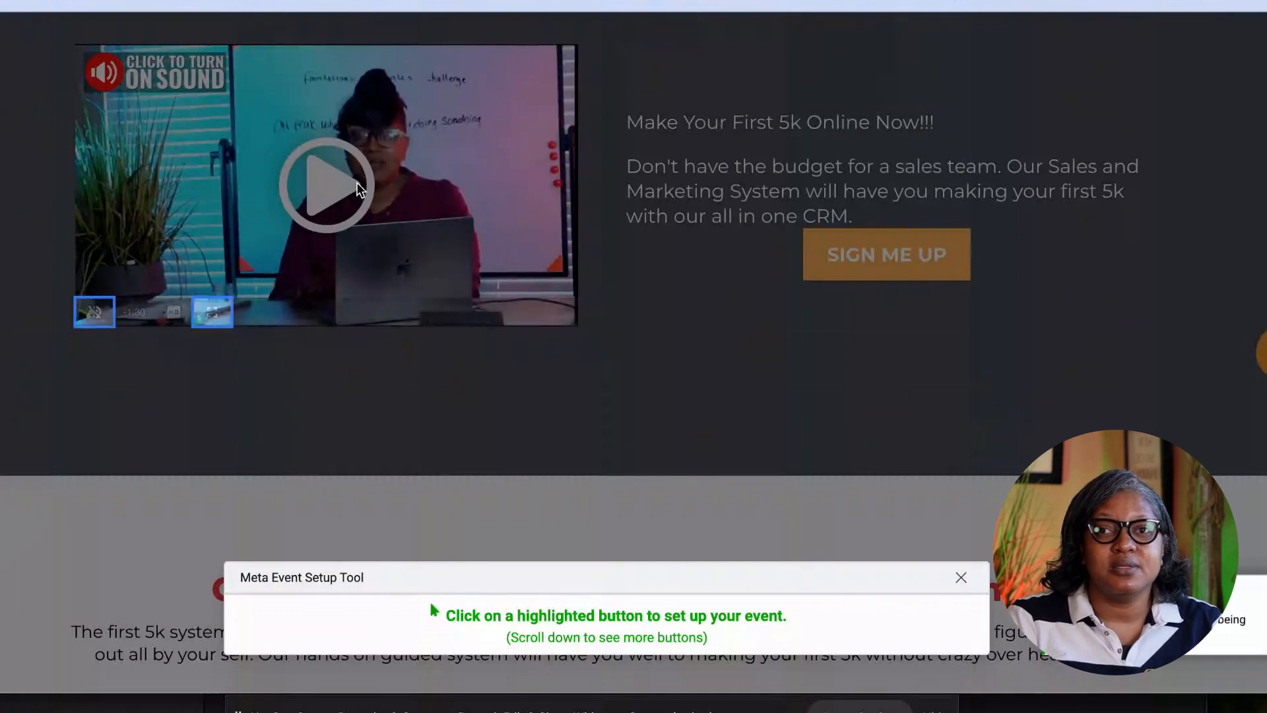
left_click(96, 310)
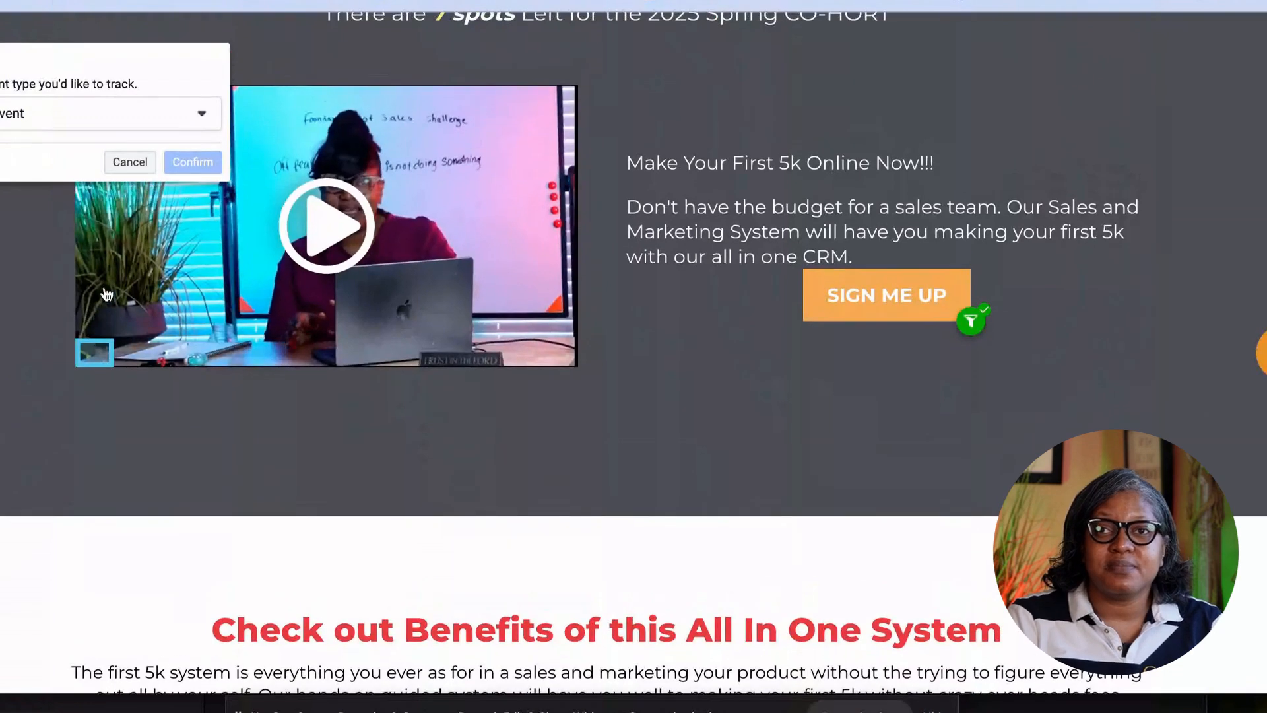
left_click(195, 117)
scroll(90, 259, "down", 5)
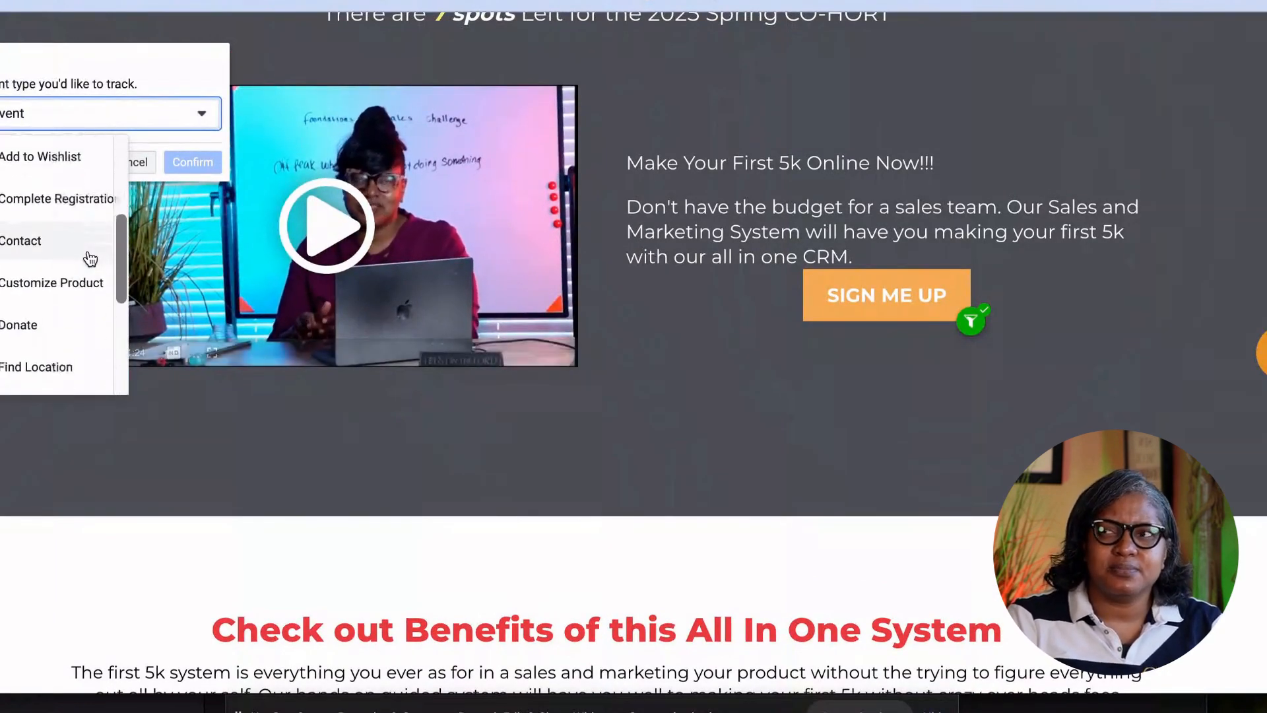
scroll(90, 259, "down", 5)
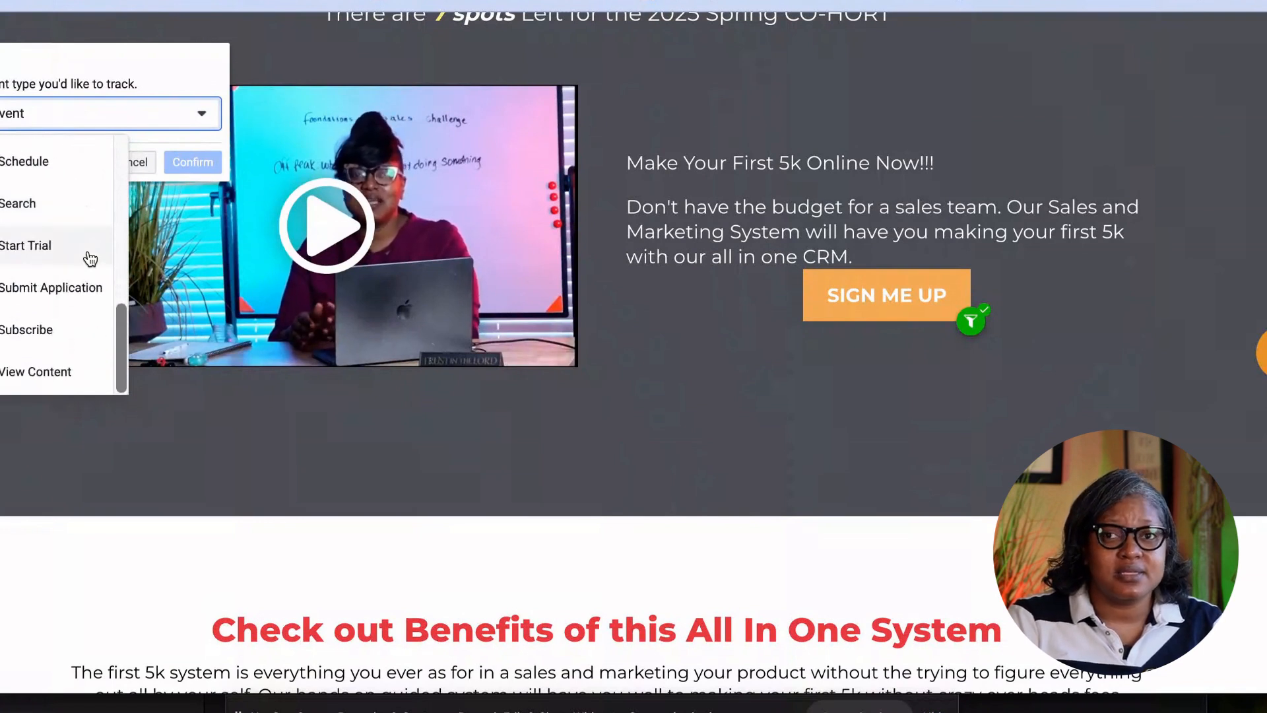
left_click(40, 371)
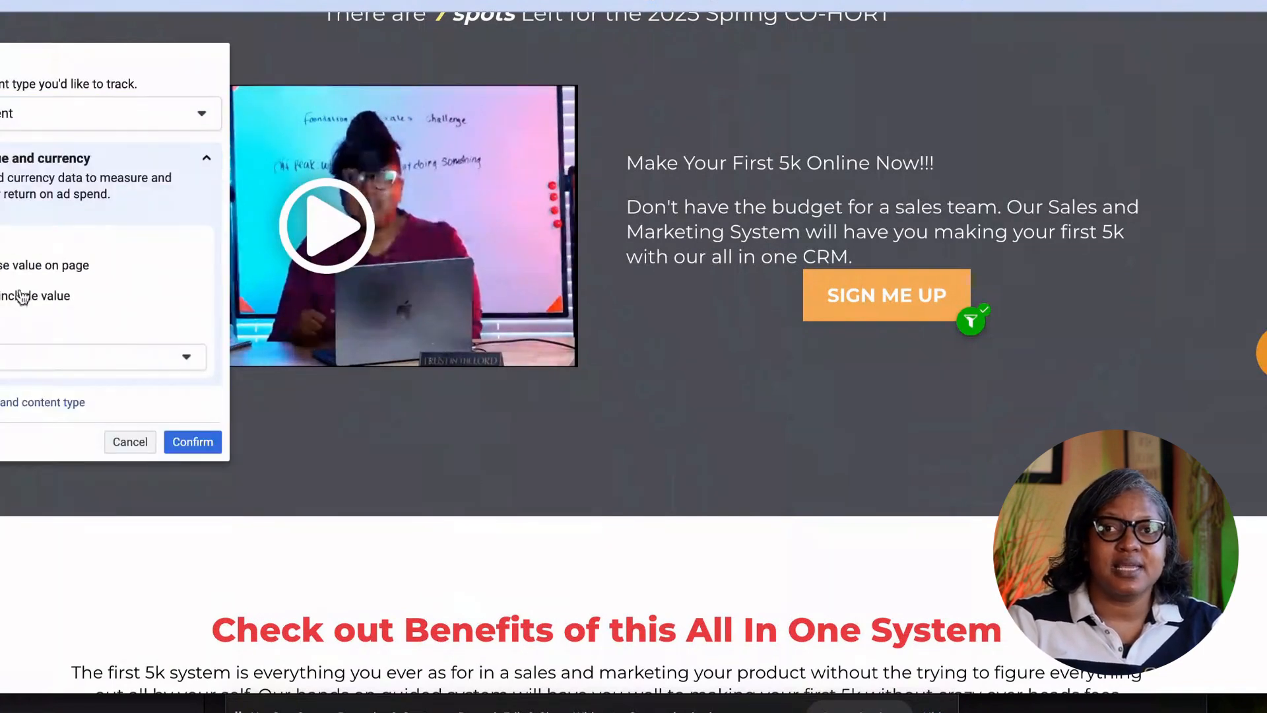
left_click(193, 441)
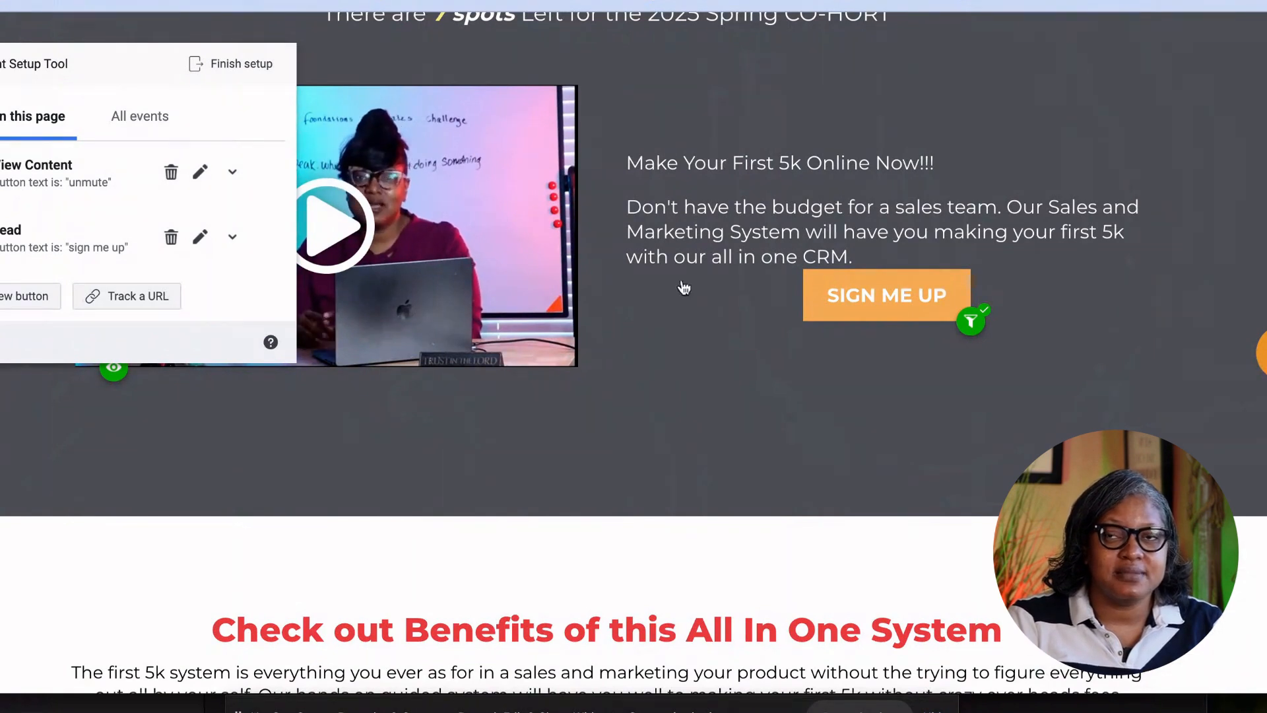
left_click(856, 300)
Add an Initiate Checkout event to the Go To Step #2 button.
scroll(321, 330, "down", 3)
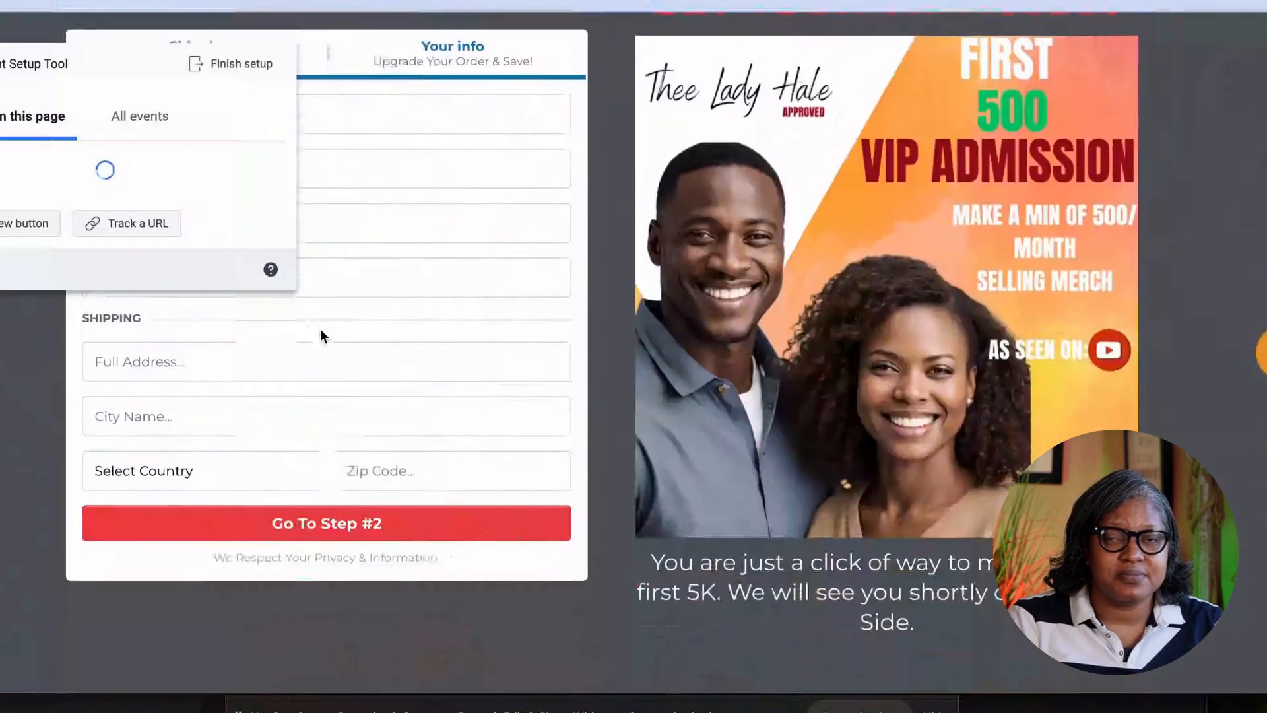
scroll(329, 300, "up", 1)
scroll(329, 299, "up", 1)
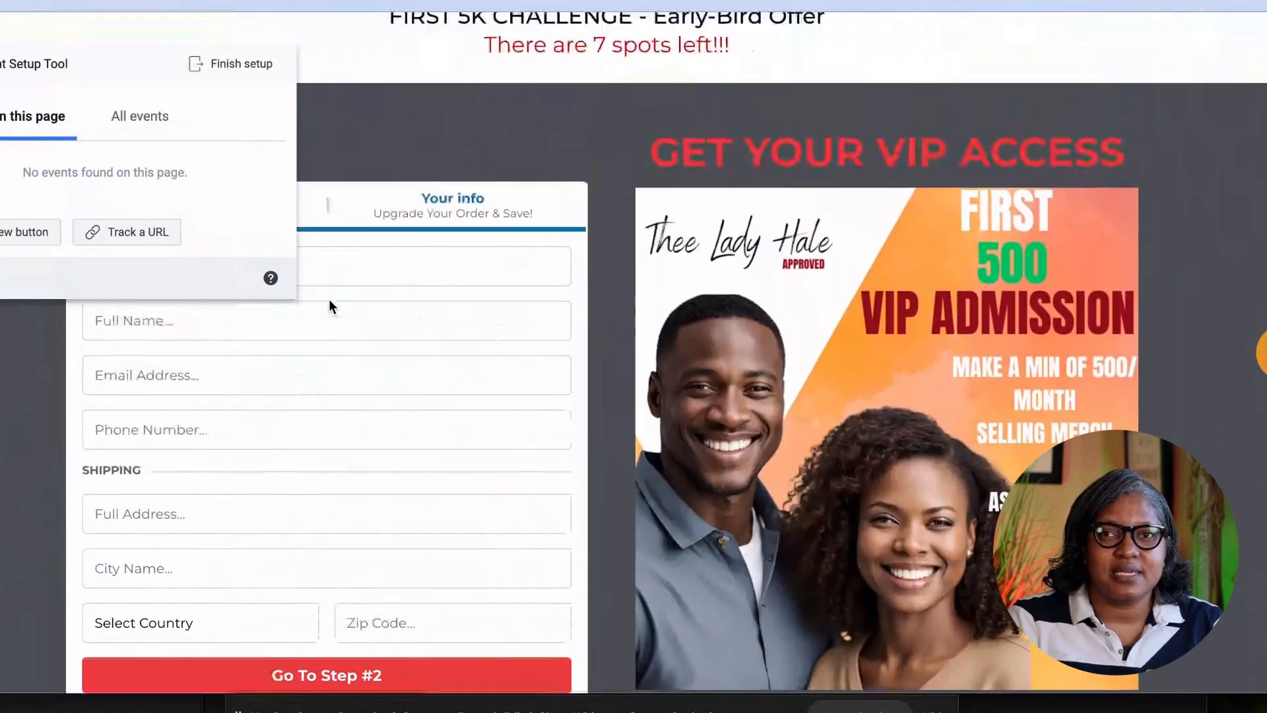
scroll(329, 299, "down", 1)
left_click(20, 233)
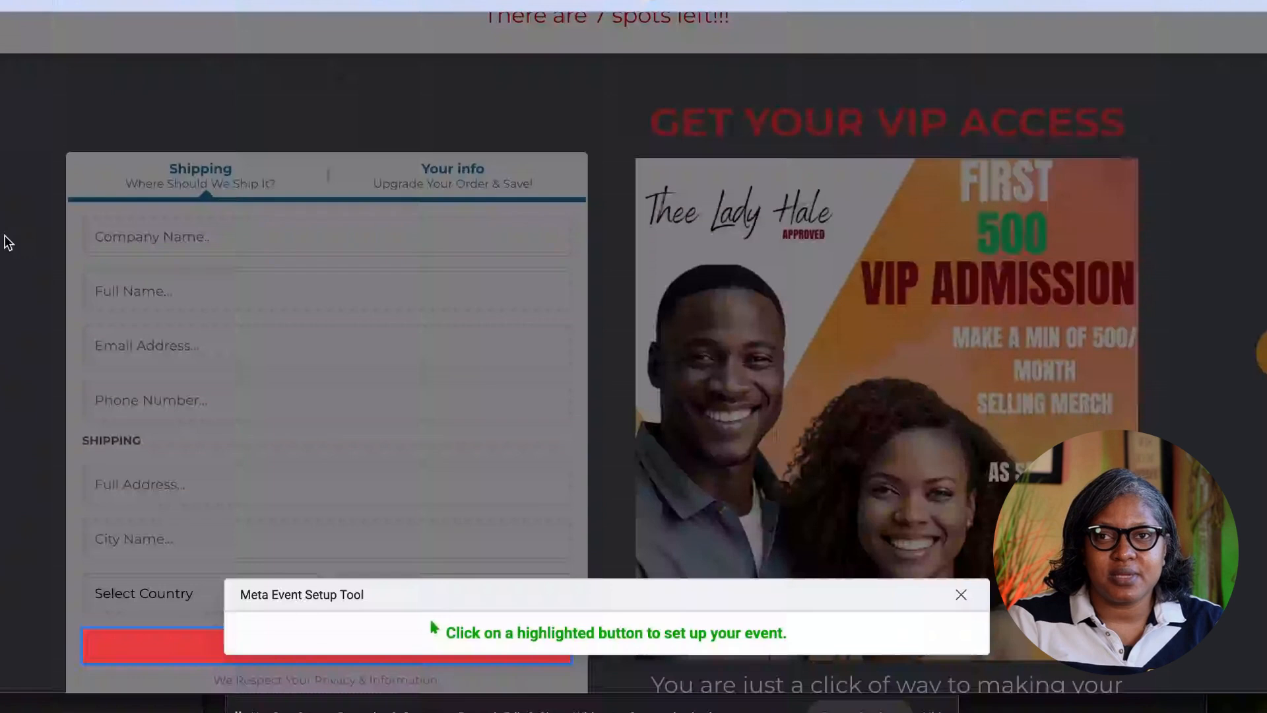
left_click(184, 650)
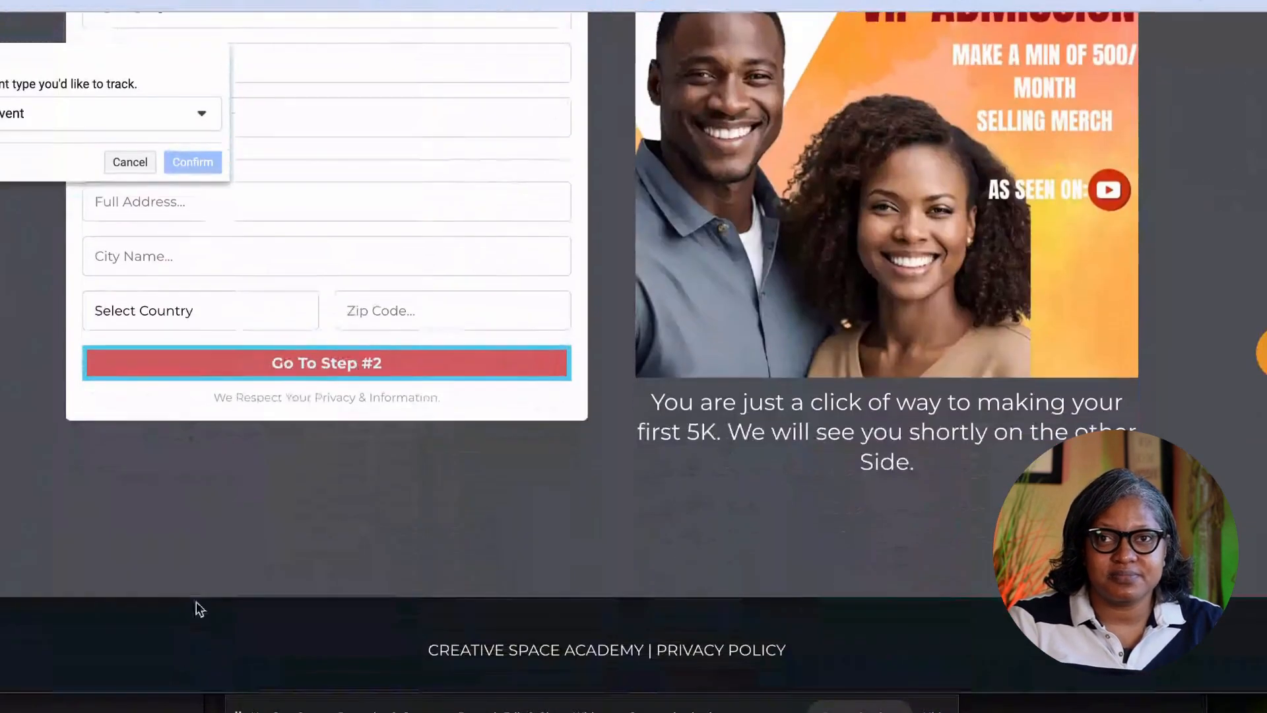
left_click(198, 113)
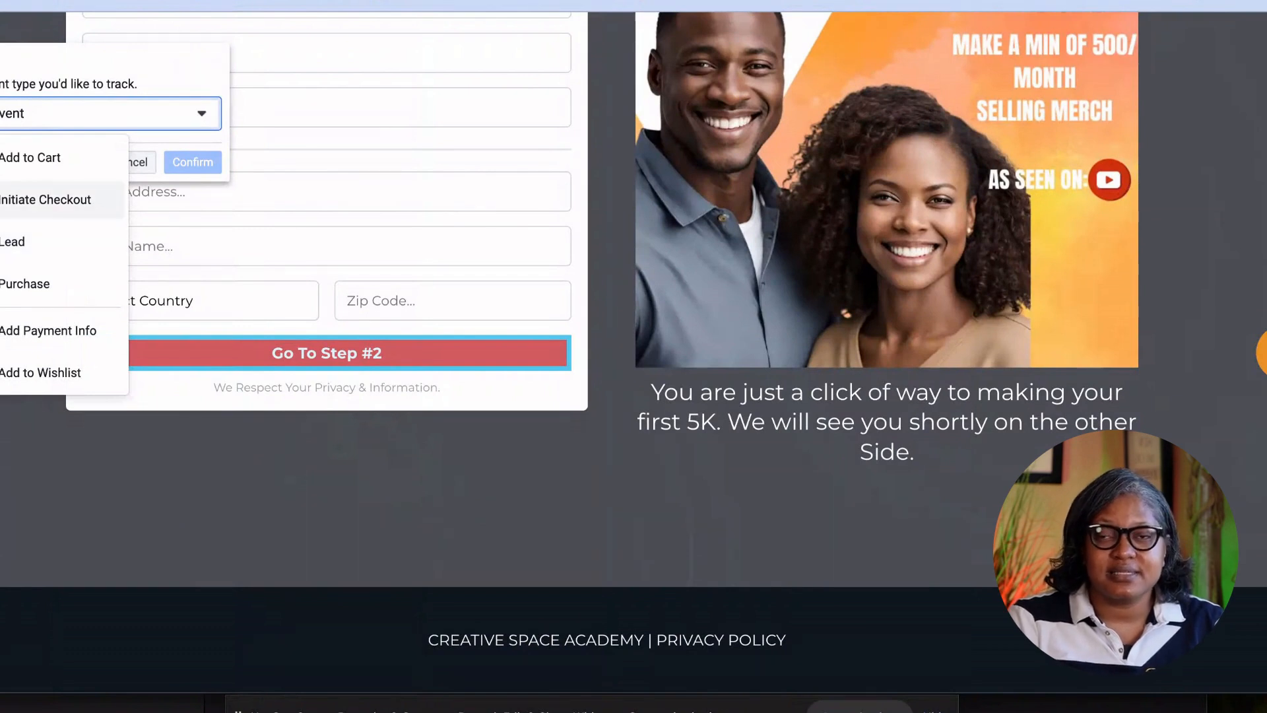
left_click(45, 199)
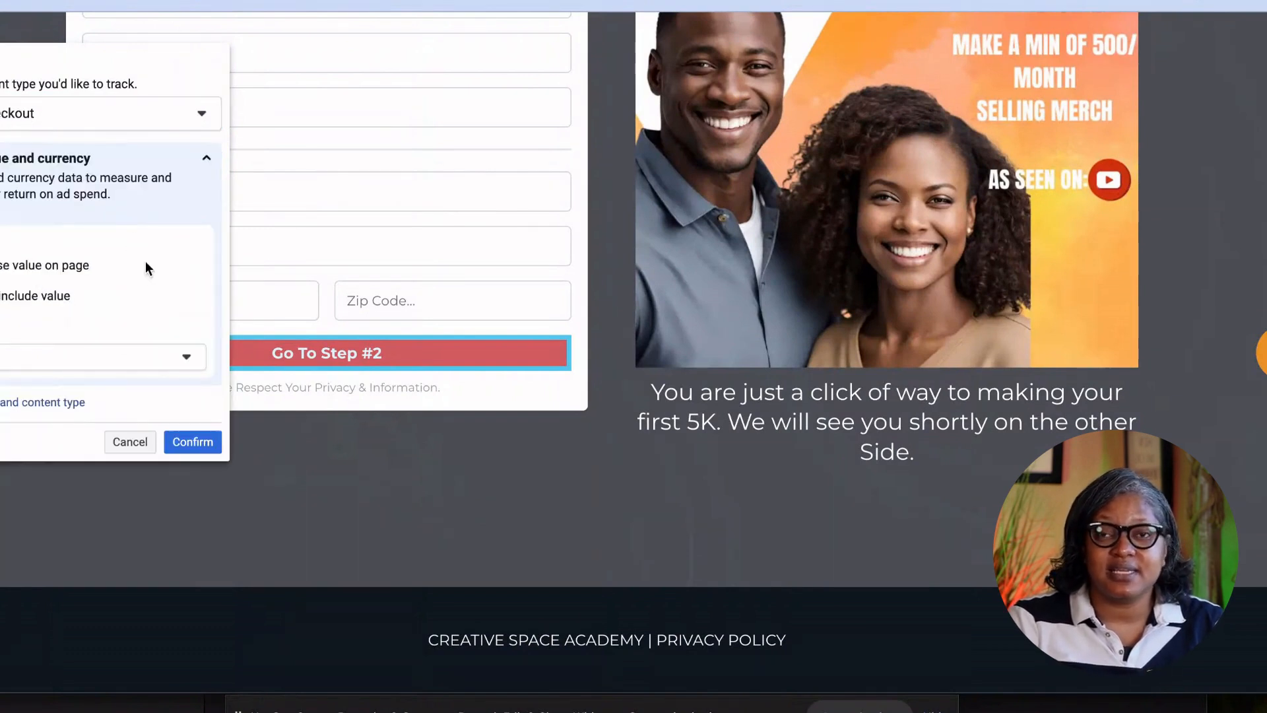
scroll(133, 218, "up", 4)
scroll(133, 217, "down", 2)
left_click(198, 435)
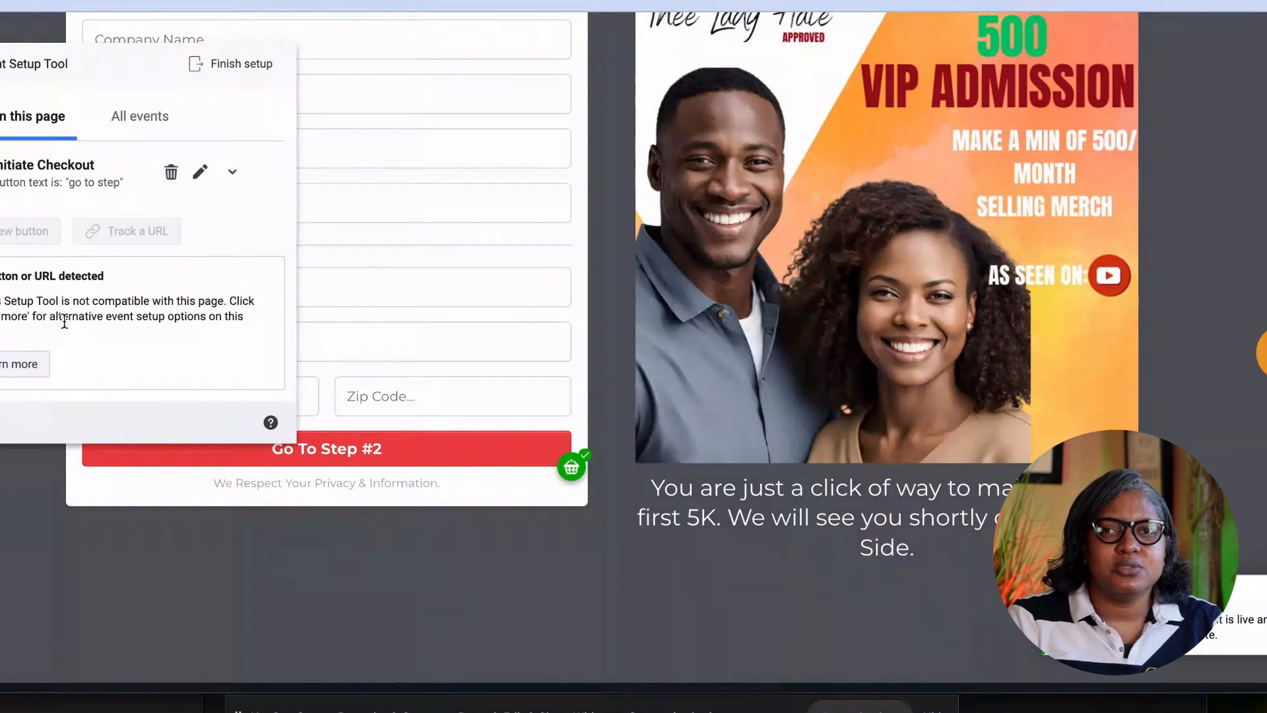
Delete the Initiate Checkout event from the Go To Step #2 button.
left_click(39, 363)
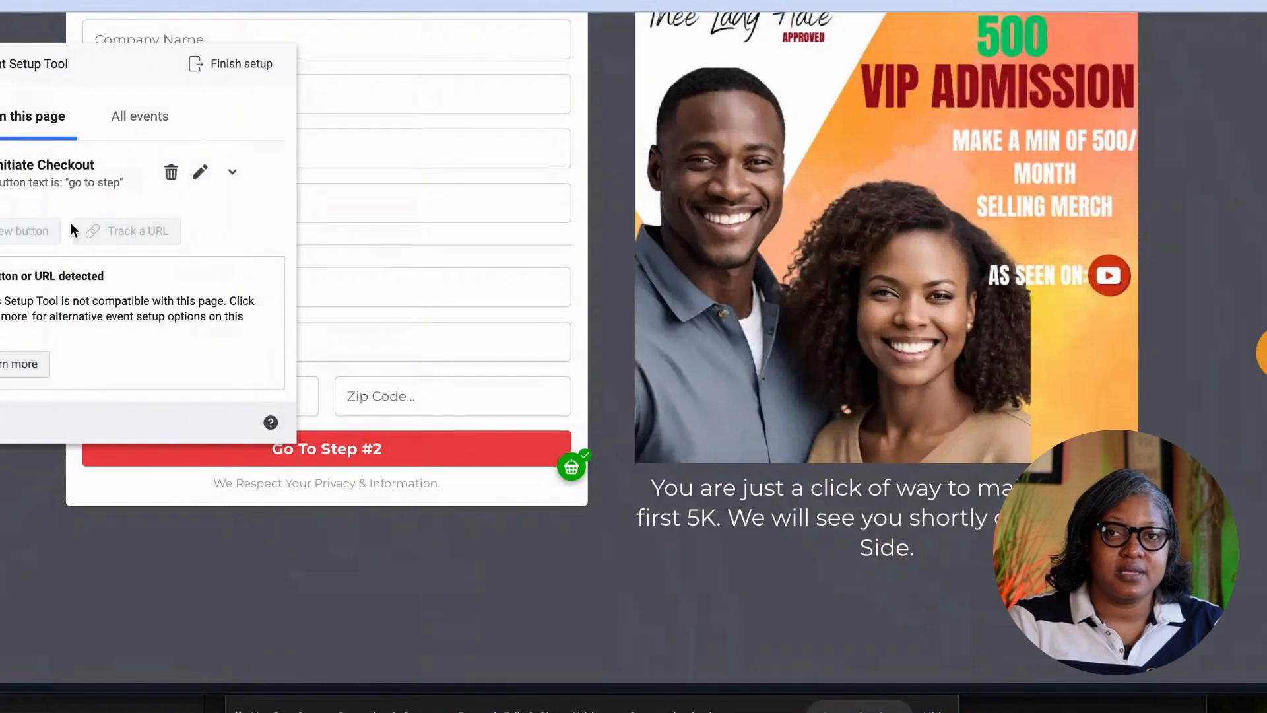
left_click(171, 173)
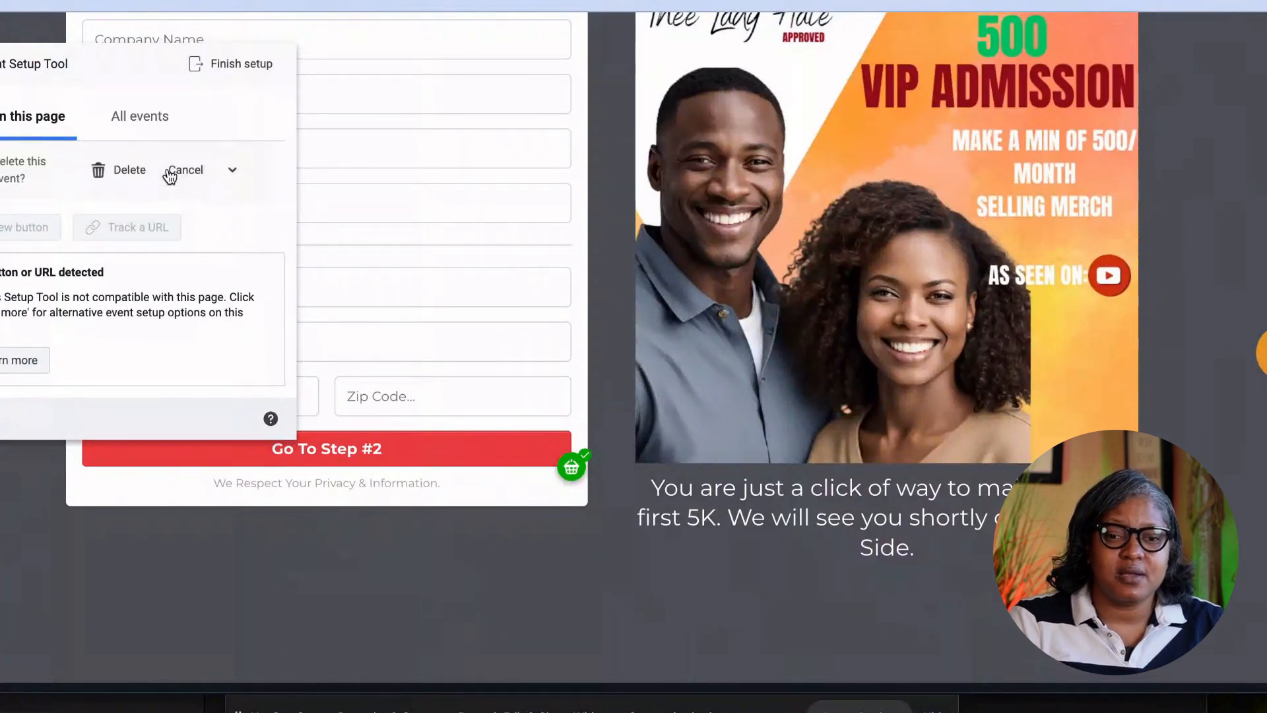
left_click(116, 170)
left_click(16, 231)
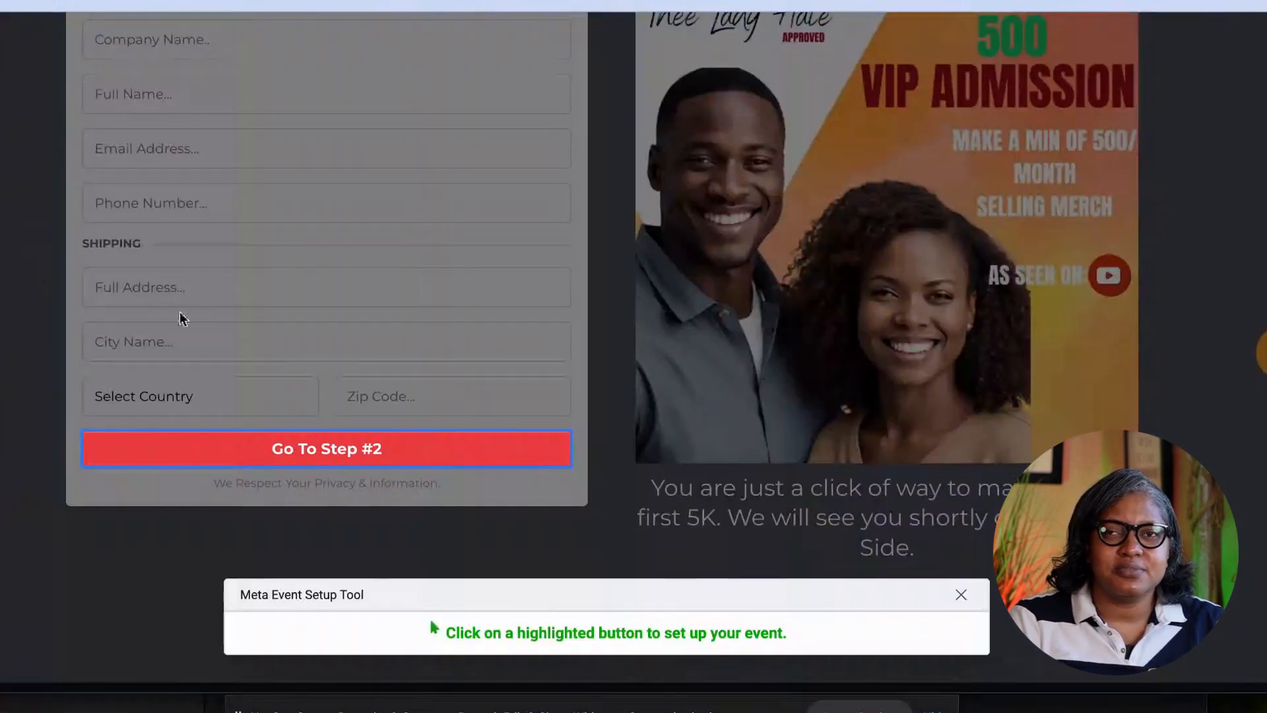
Briefly add a Lead event to the Go To Step #2 button, then delete it.
left_click(375, 456)
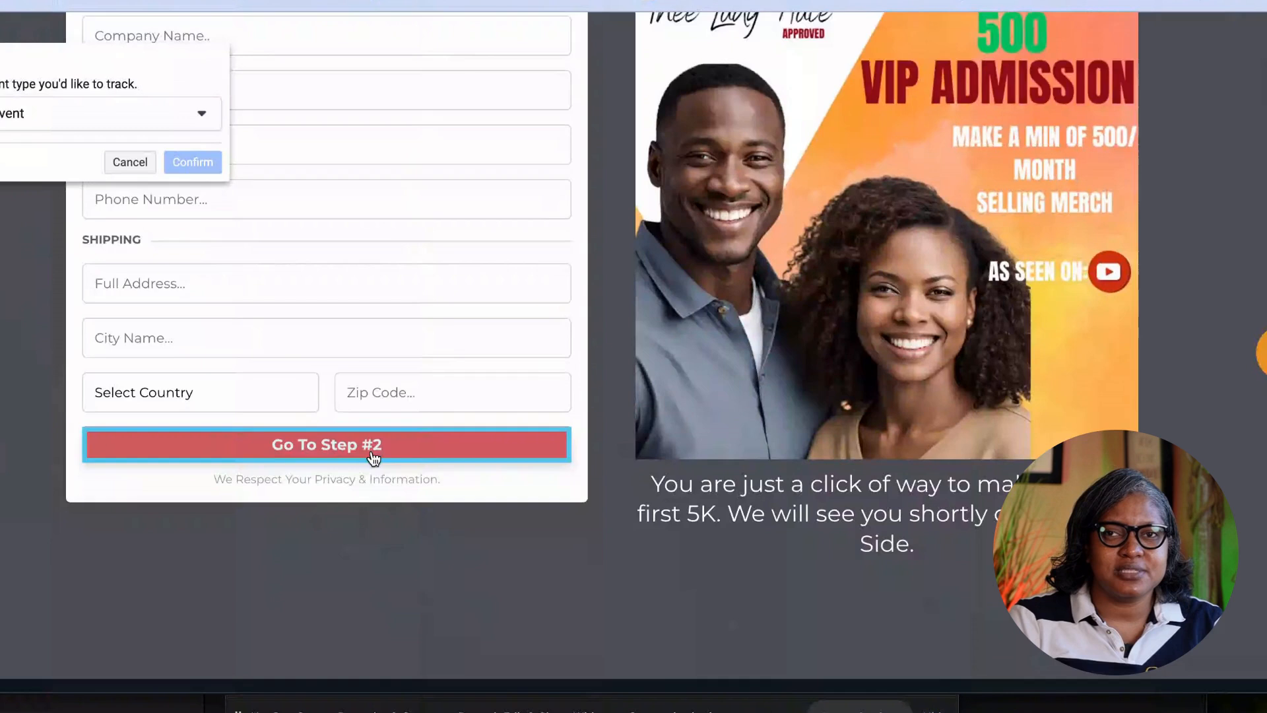
left_click(142, 113)
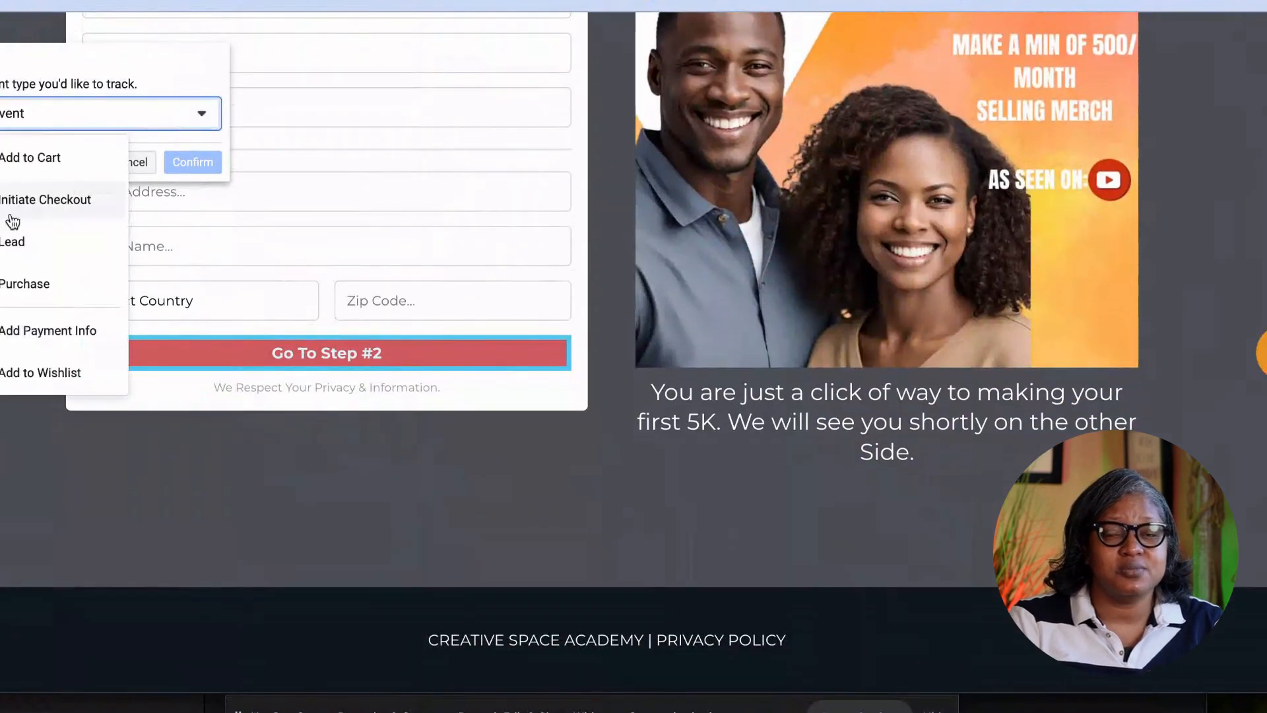
left_click(47, 284)
left_click(187, 441)
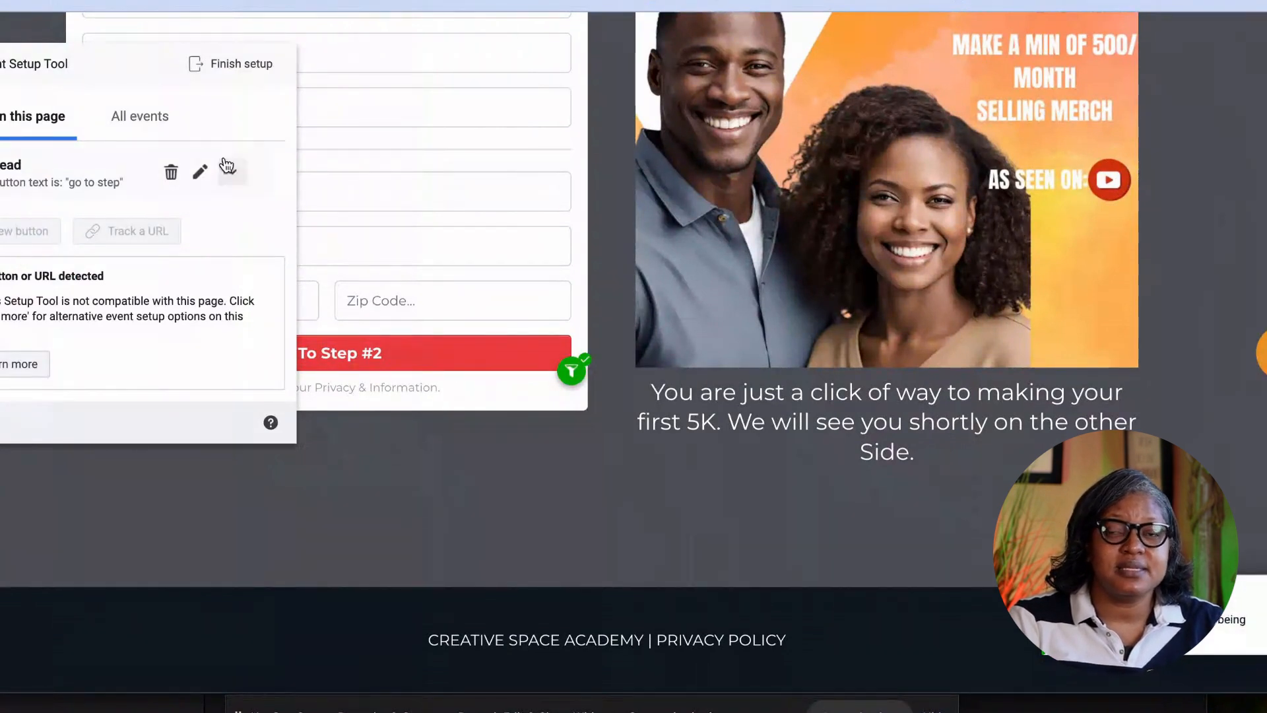
left_click(171, 172)
left_click(127, 171)
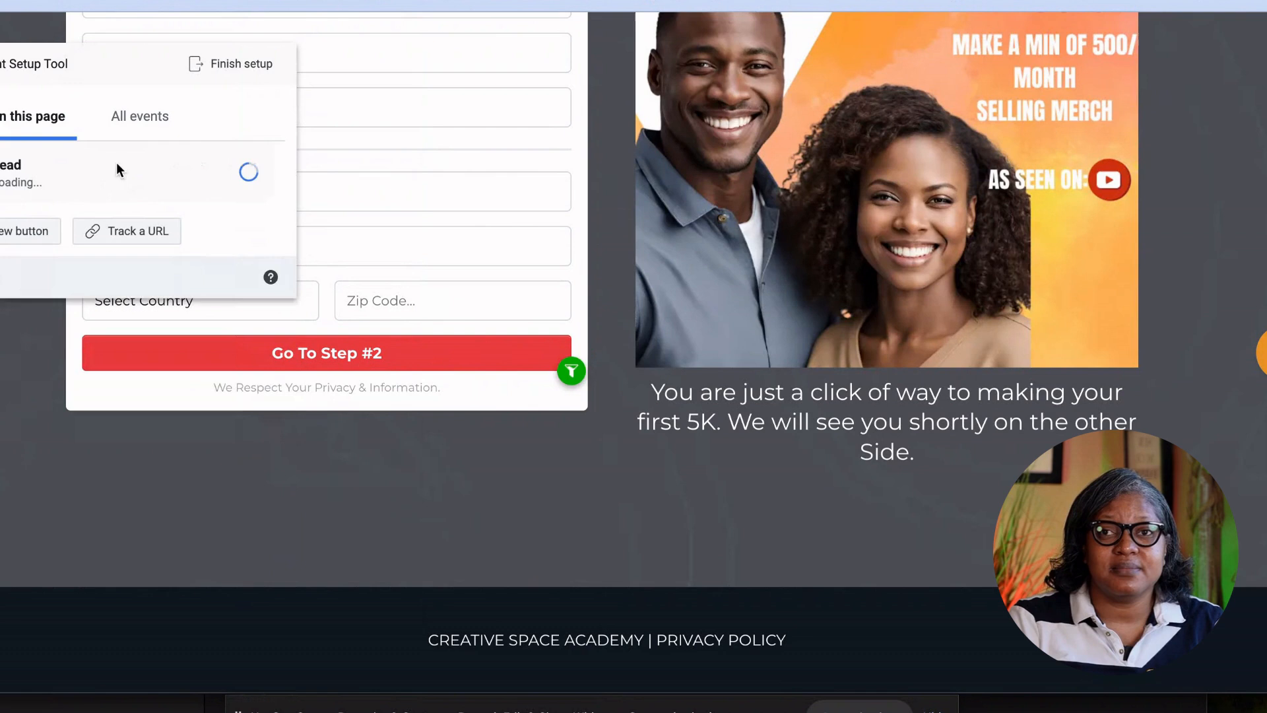
Assign the Contact event to the Go To Step #2 button and confirm it.
left_click(10, 233)
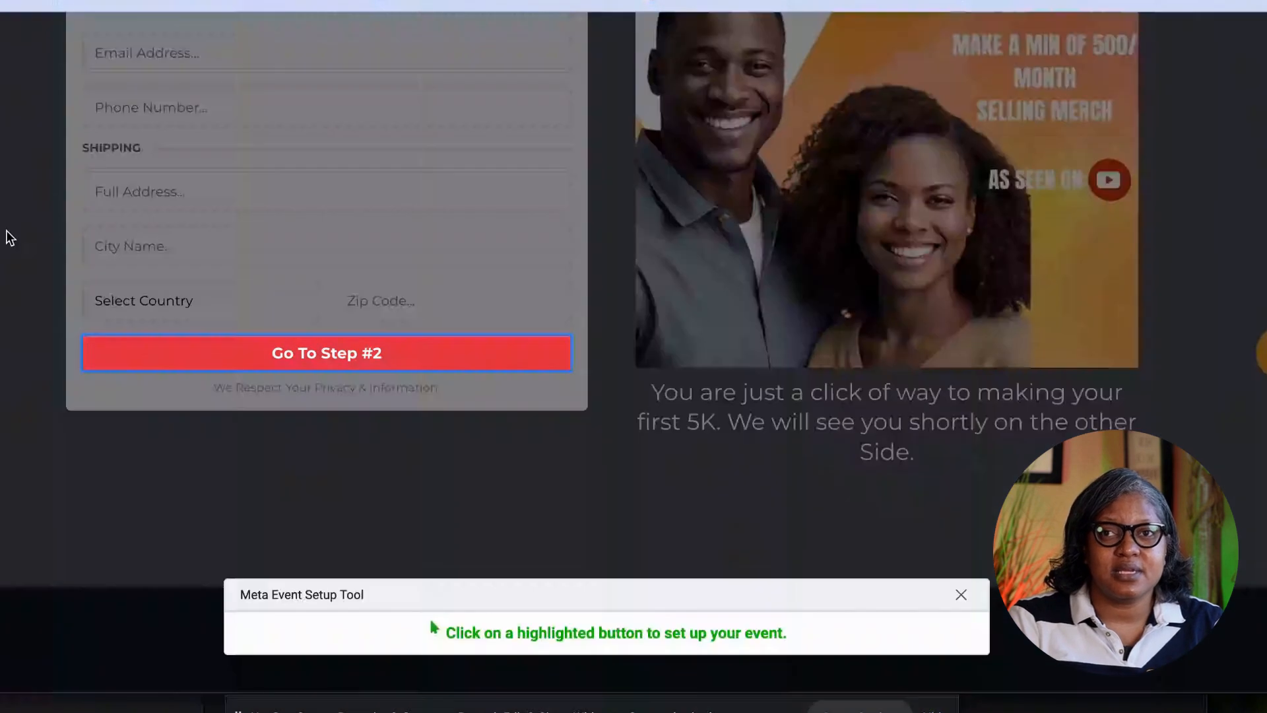
left_click(264, 359)
left_click(187, 119)
scroll(71, 255, "down", 3)
scroll(78, 250, "up", 1)
scroll(75, 255, "down", 3)
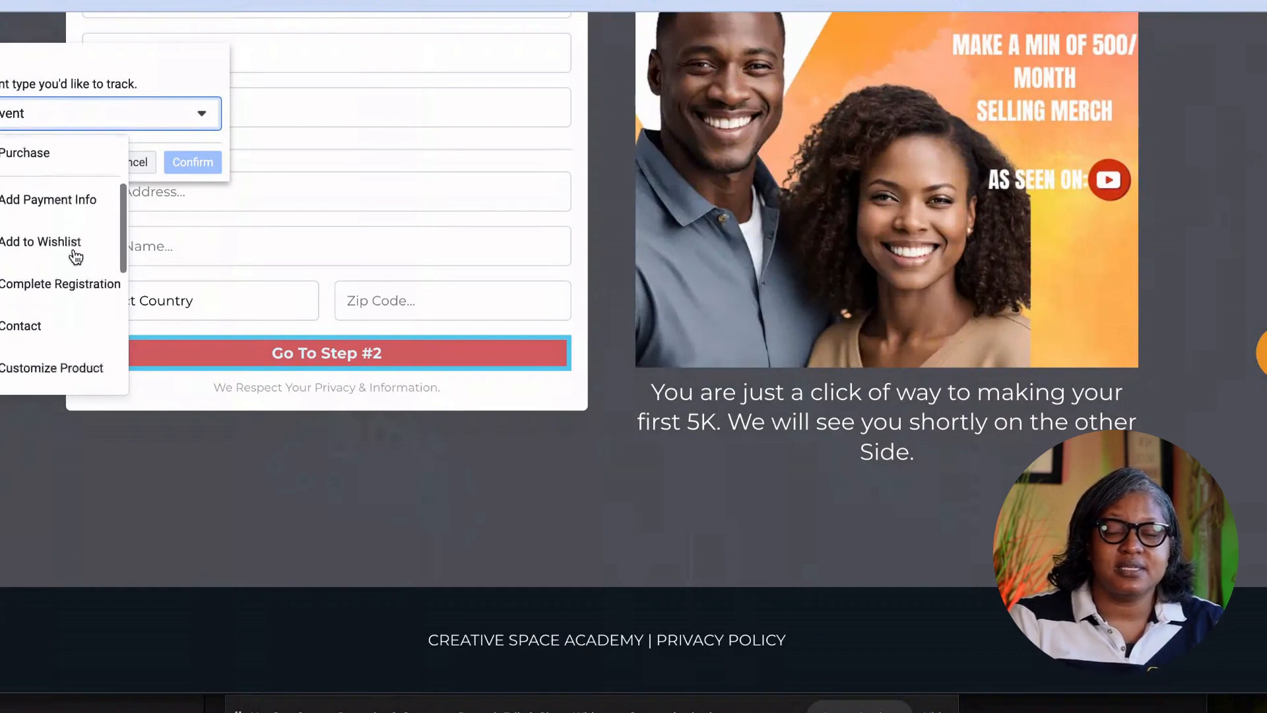
left_click(48, 264)
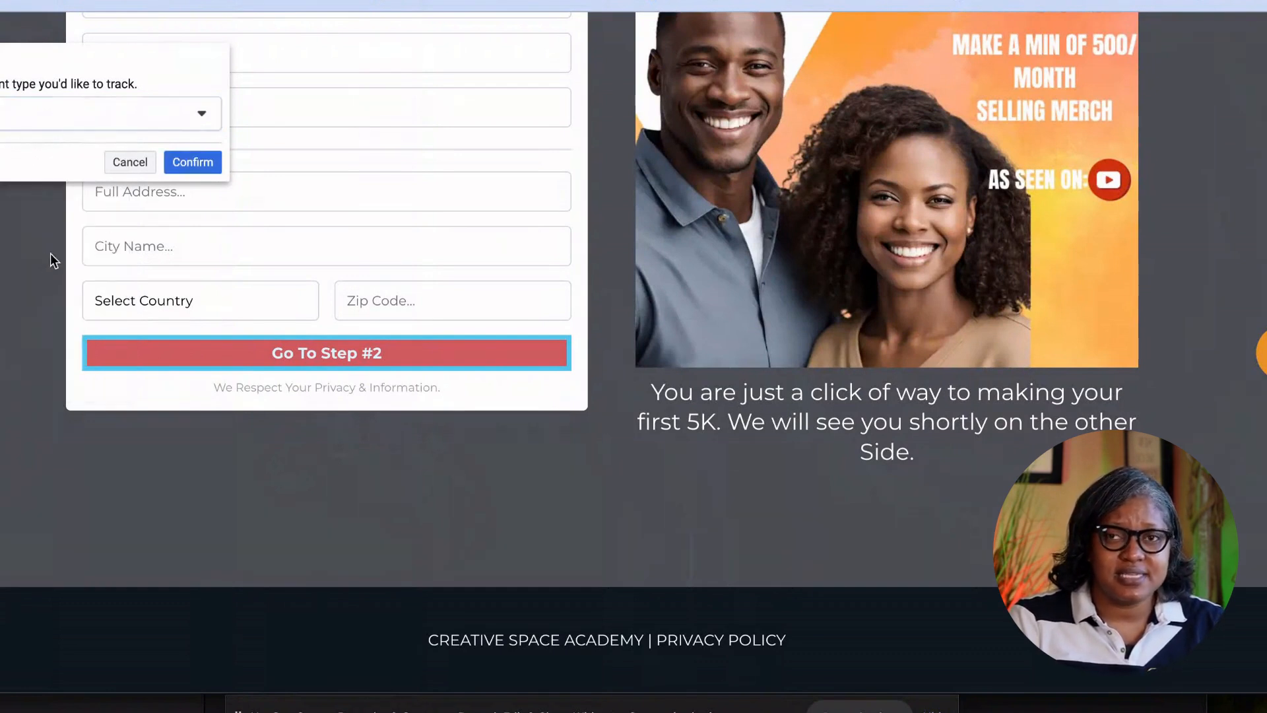
left_click(196, 165)
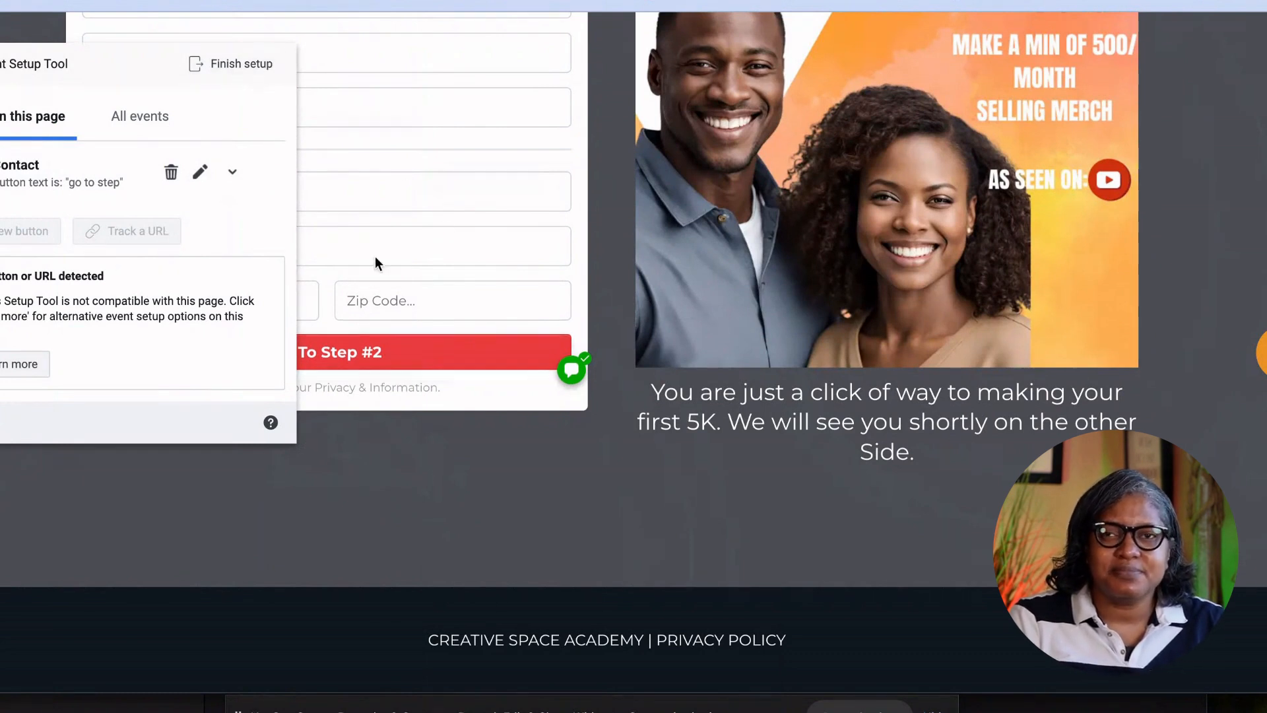
scroll(375, 86, "up", 4)
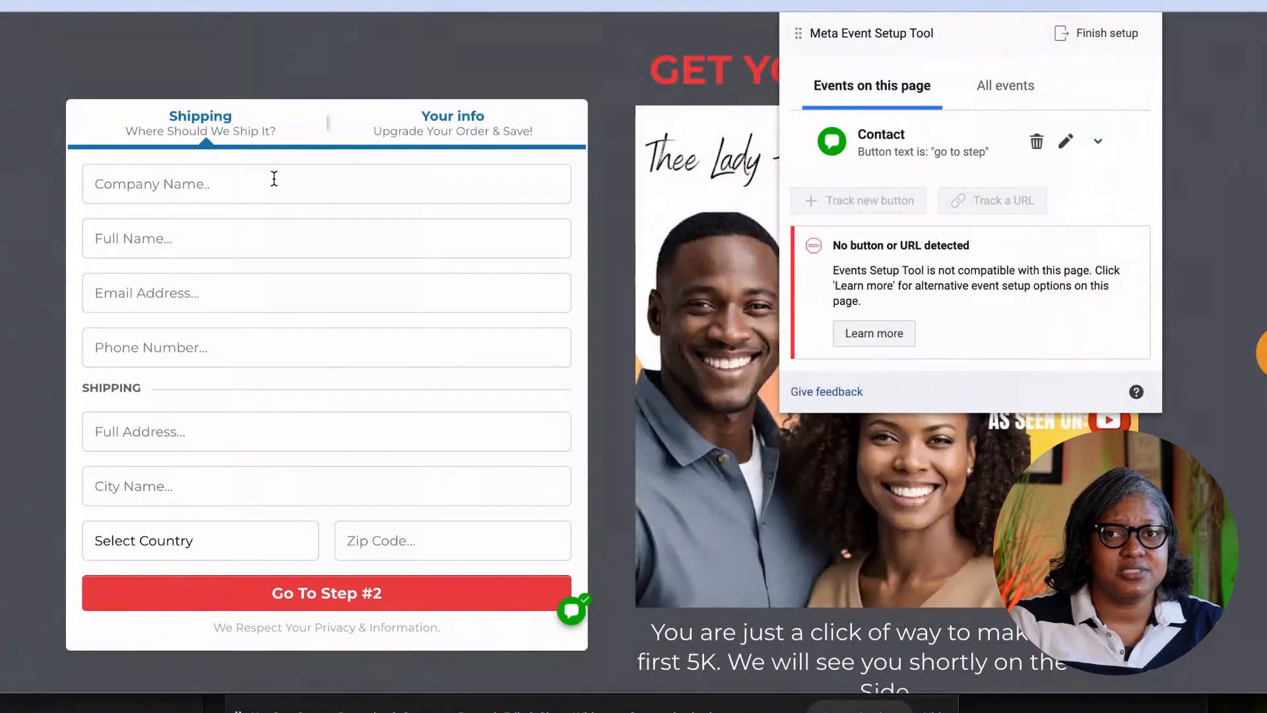
Autofill the shipping form, enter an e-mail address, and submit Go To Step #2 to reach the $499.00 order.
left_click(273, 179)
left_click(701, 276)
left_click(132, 296)
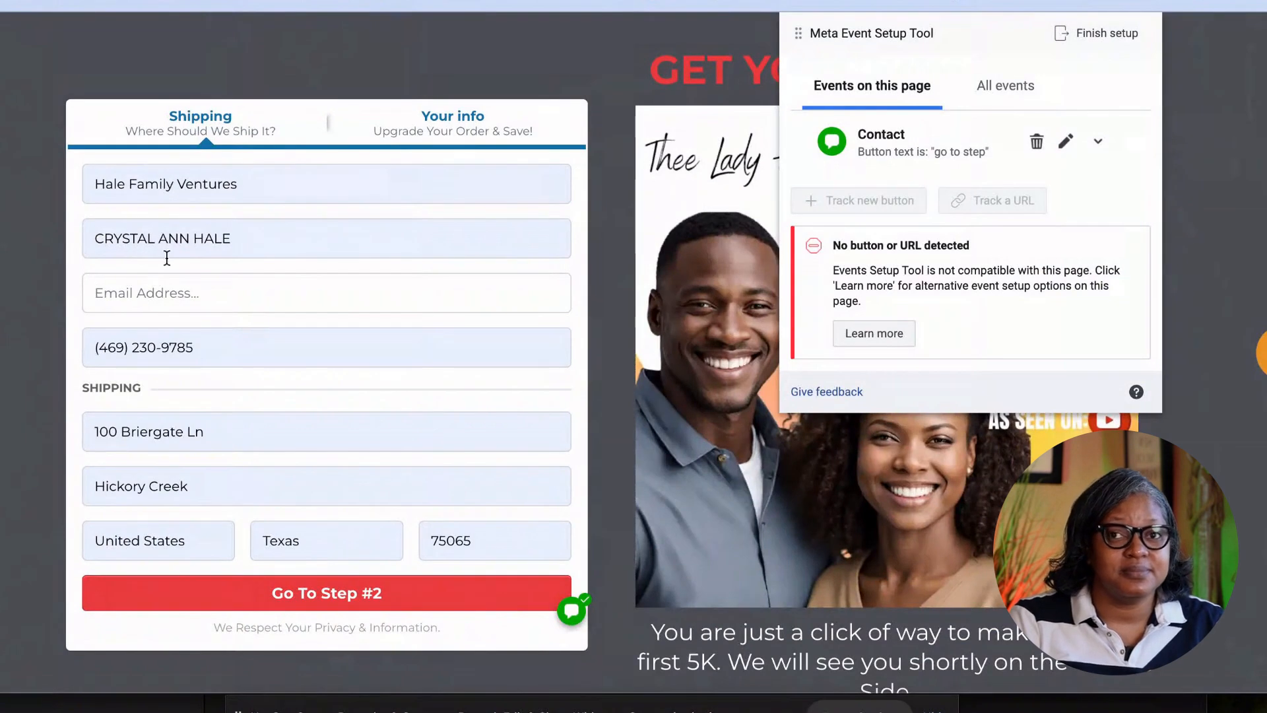
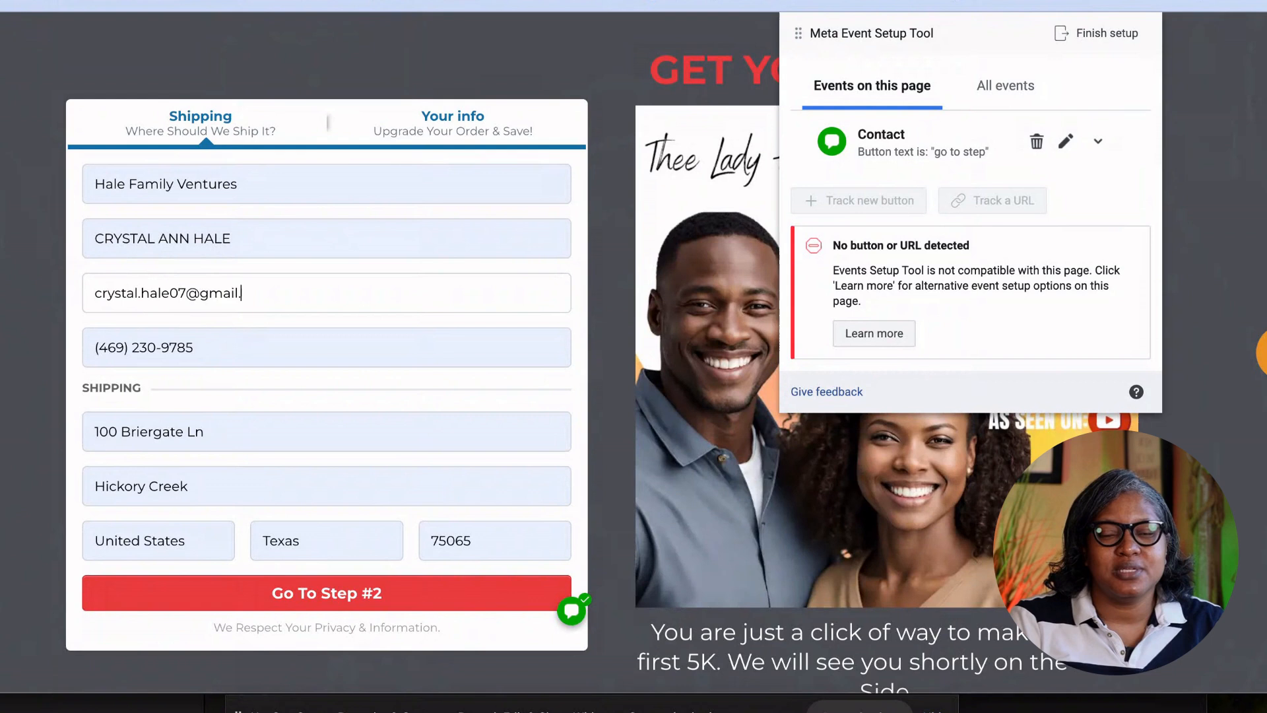
left_click(326, 589)
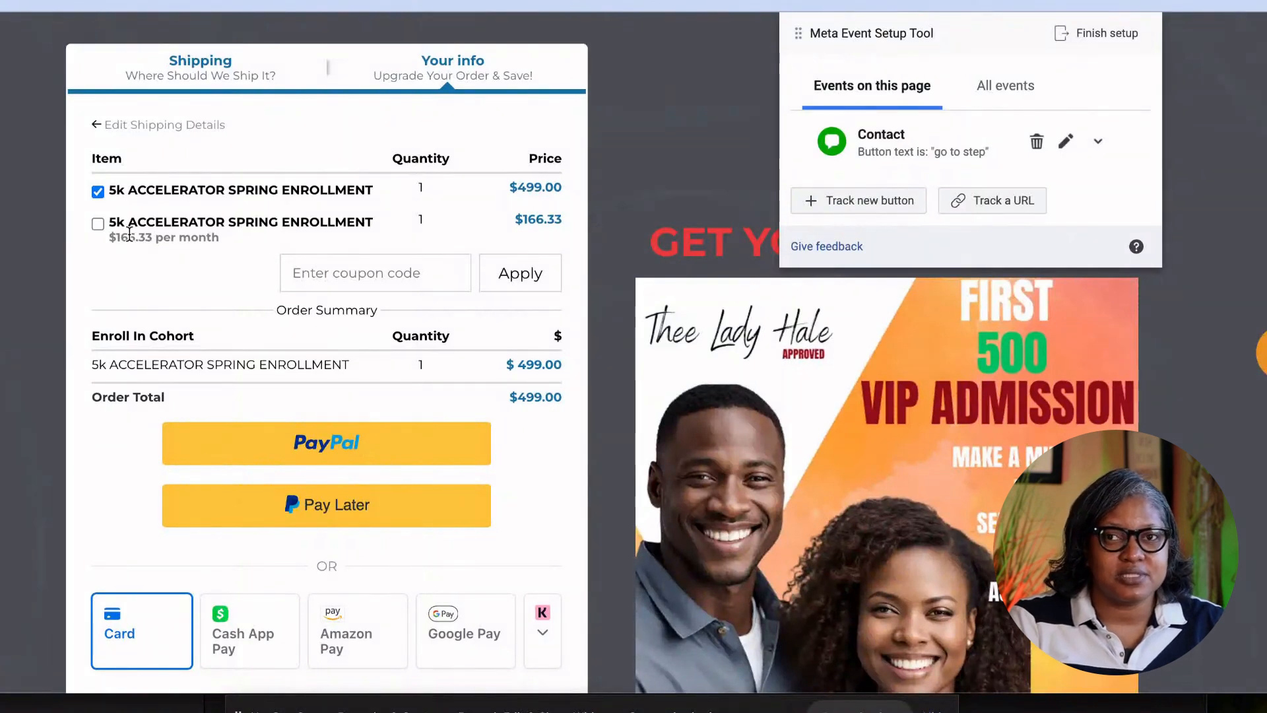
scroll(248, 307, "down", 5)
scroll(324, 416, "up", 5)
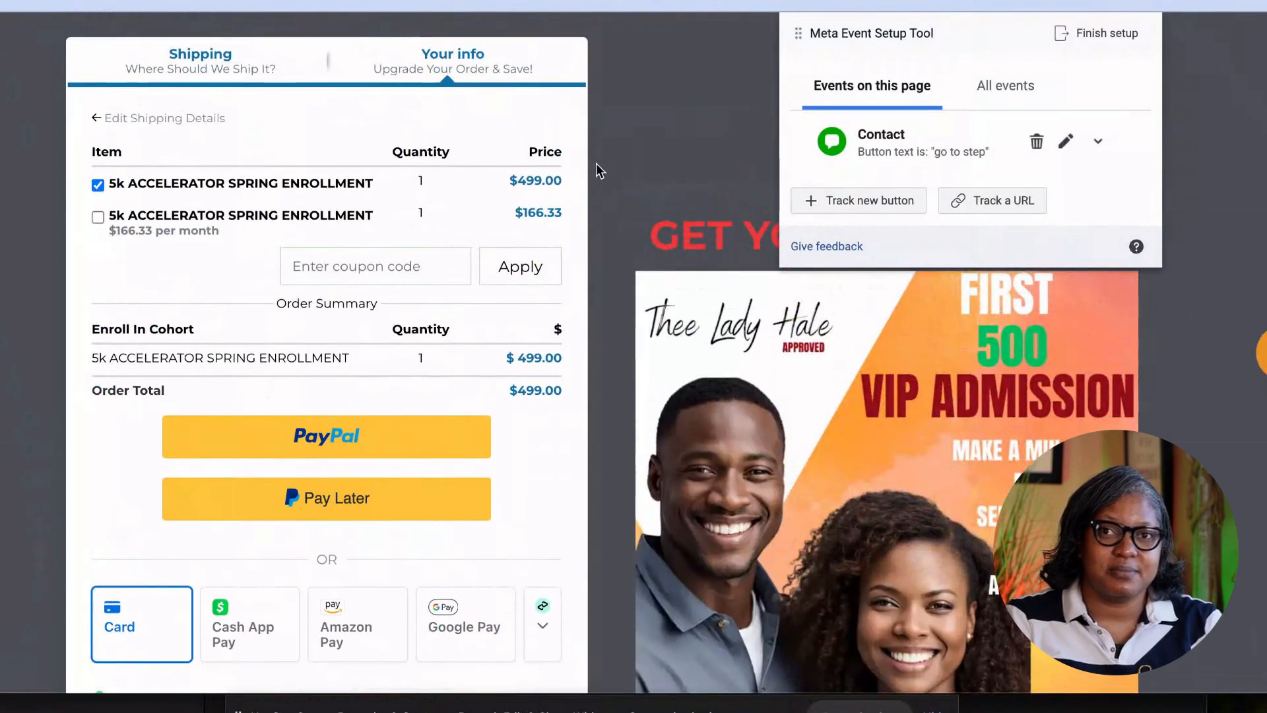
Start a Purchase event on Complete Order using a page value, then cancel it.
left_click(820, 208)
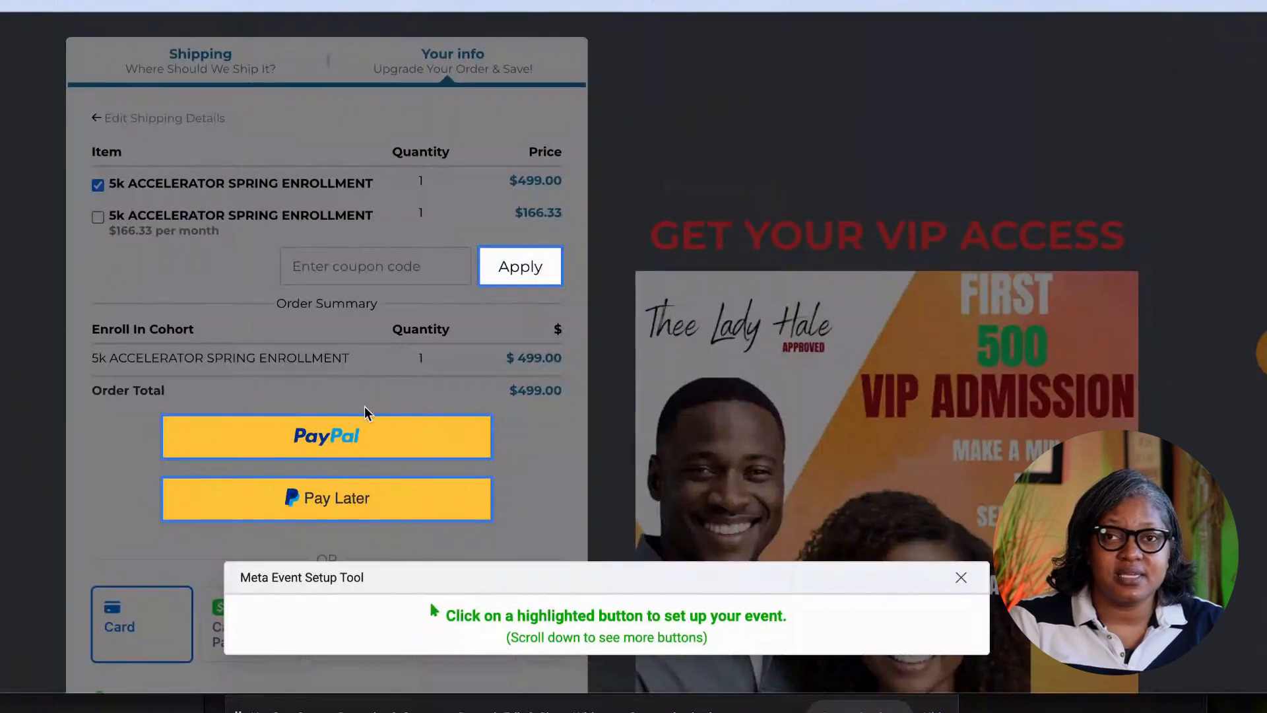
scroll(364, 405, "down", 8)
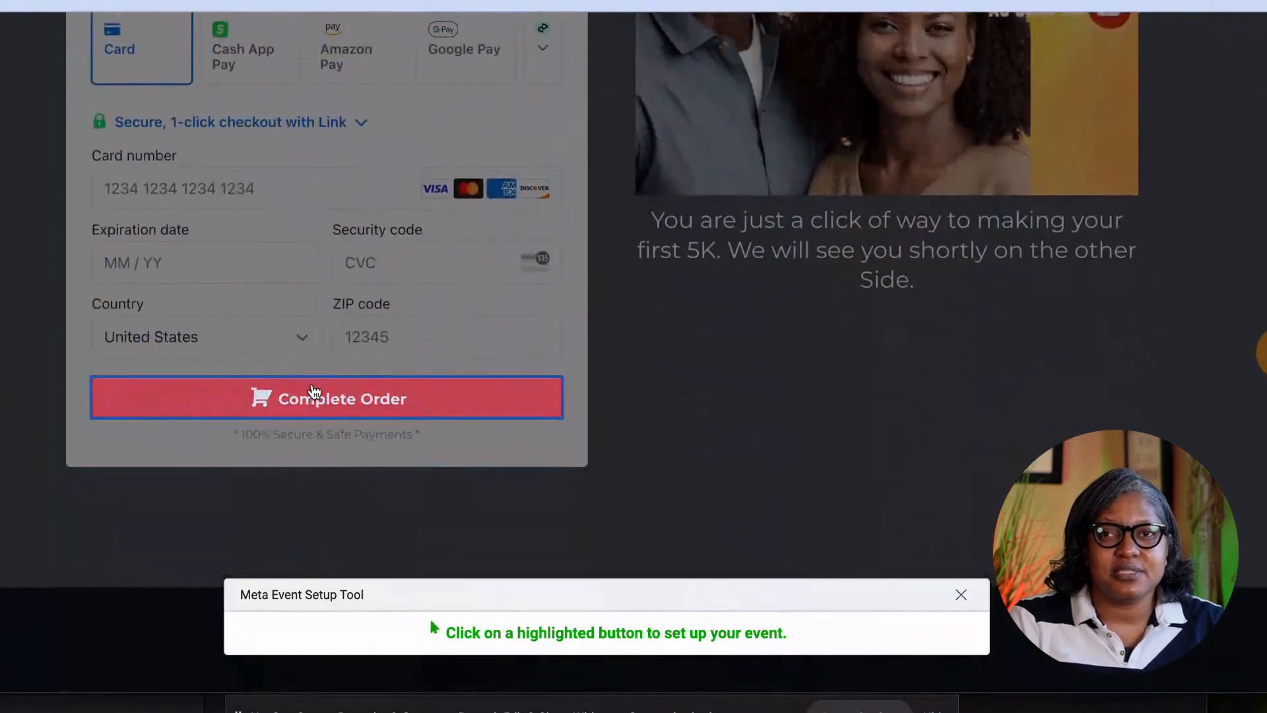
left_click(315, 392)
scroll(871, 169, "up", 3)
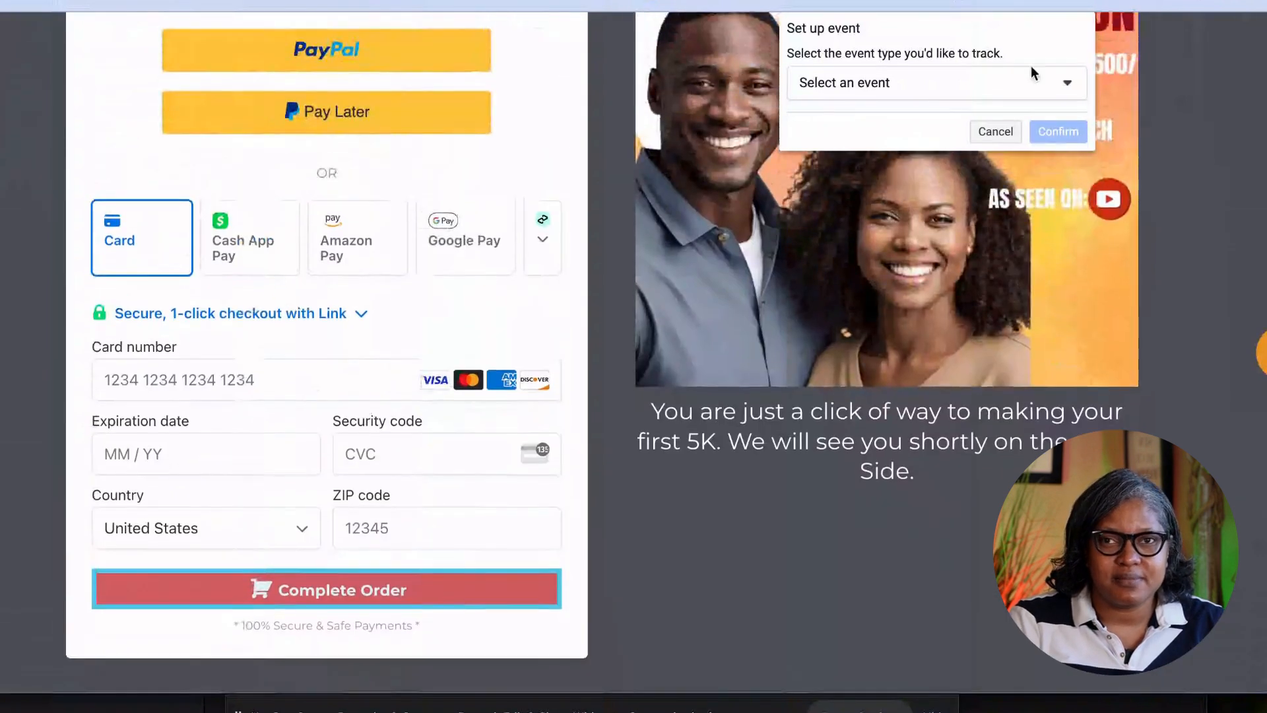
left_click(1062, 84)
left_click(808, 253)
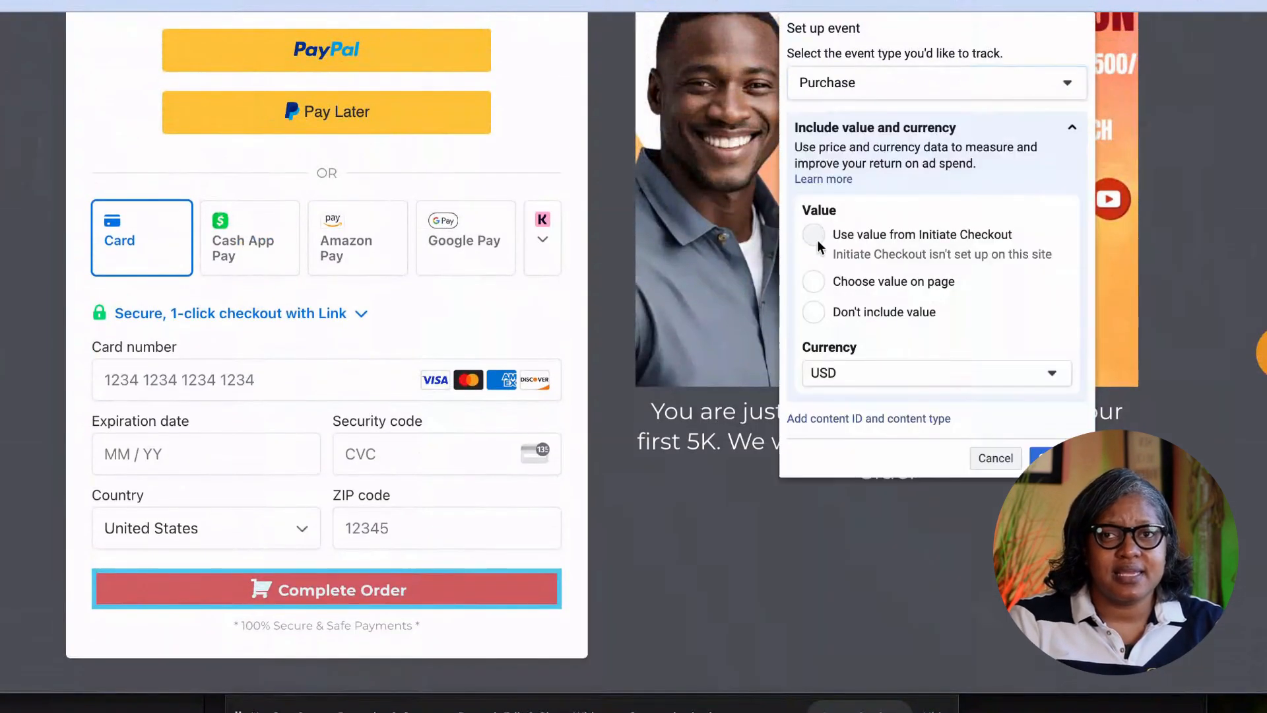
left_click(814, 282)
scroll(469, 394, "up", 5)
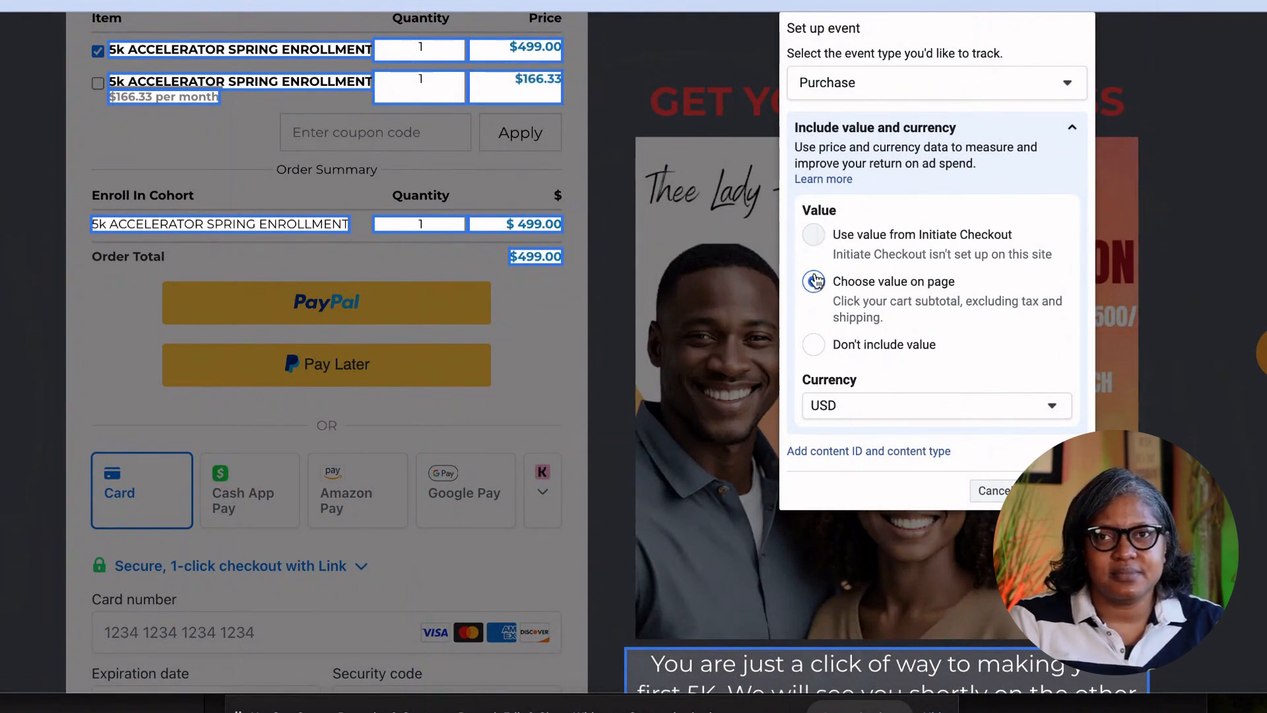
left_click(992, 491)
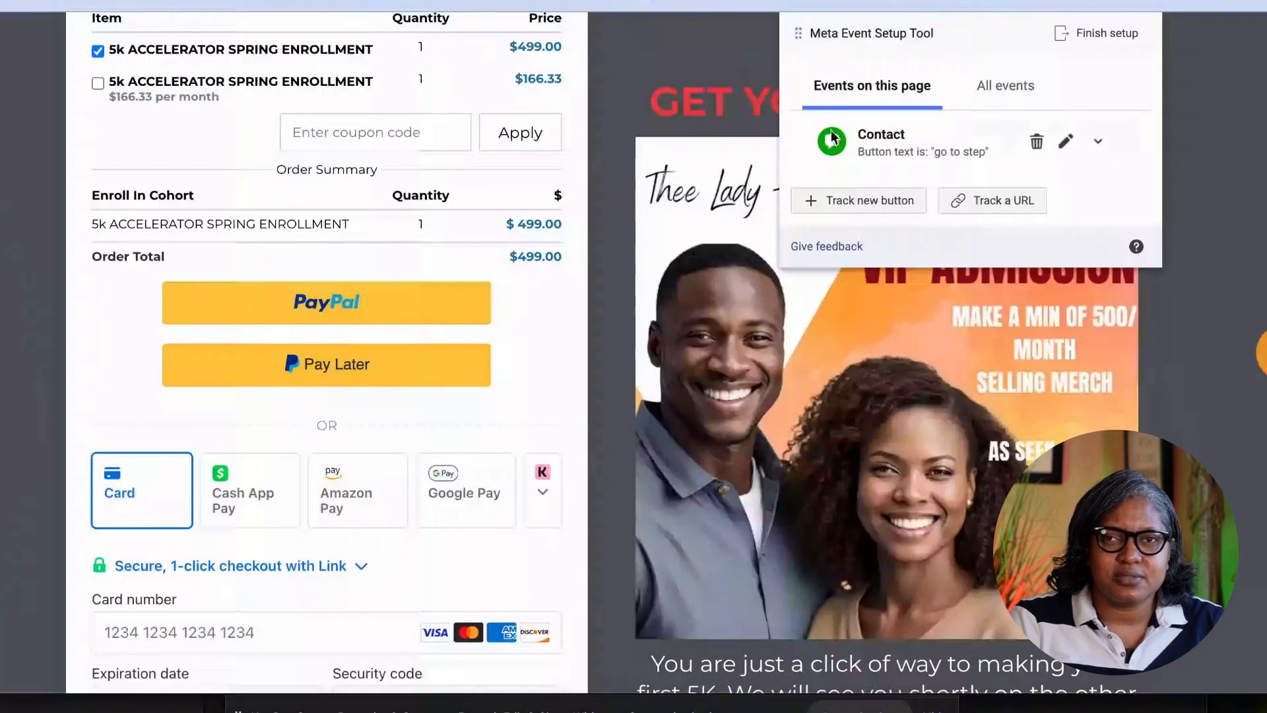
Track Complete Order as a Purchase, taking the $499.00 Order Total as its value.
left_click(899, 196)
scroll(389, 472, "down", 6)
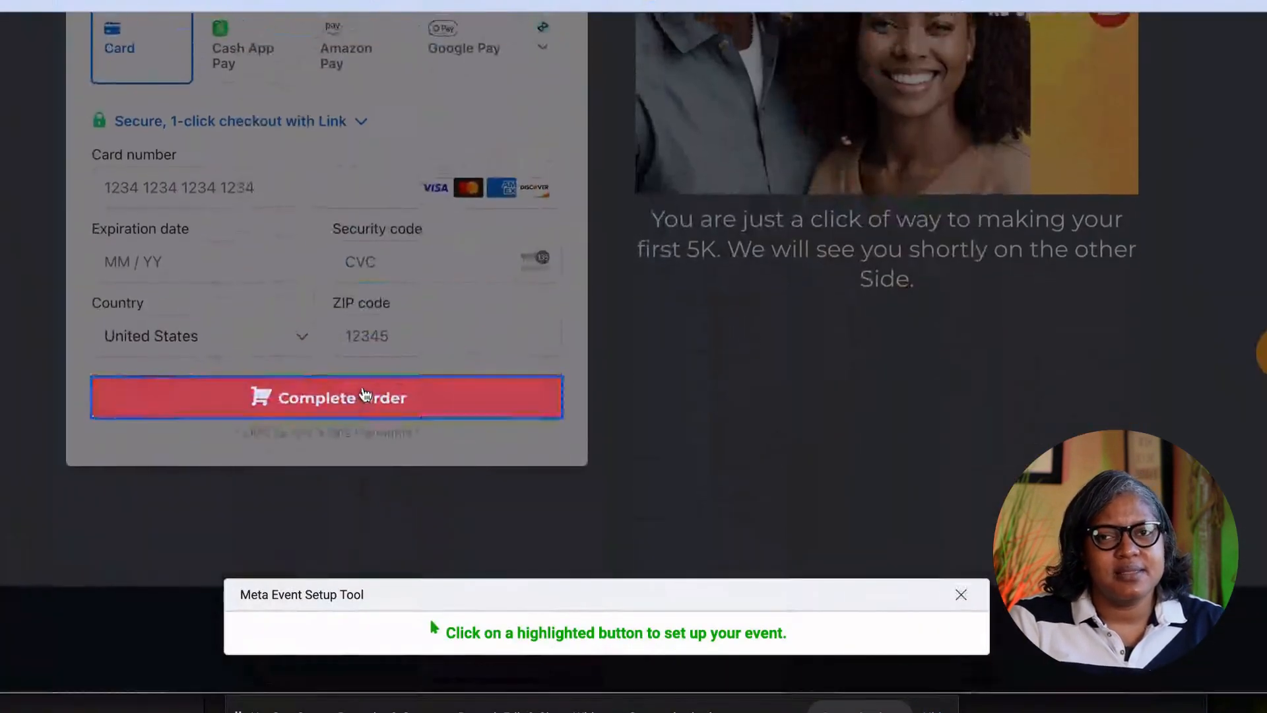
left_click(365, 394)
scroll(940, 114, "up", 5)
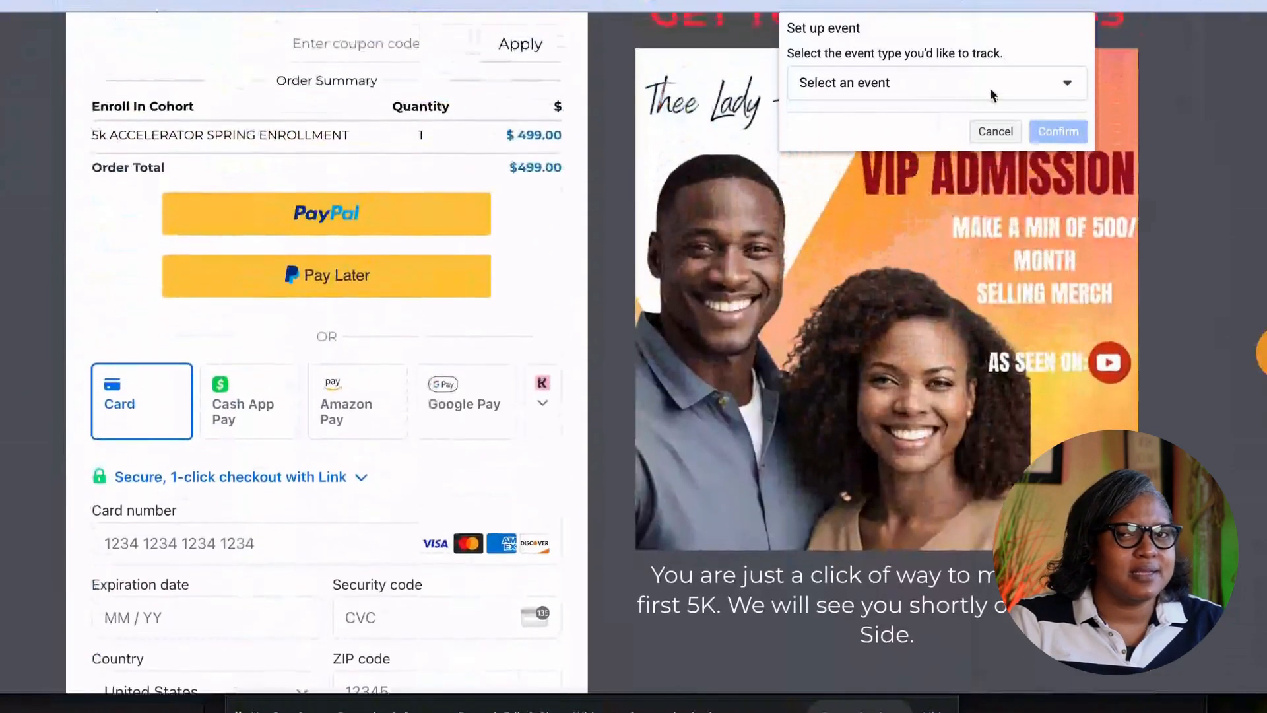
scroll(990, 88, "up", 1)
left_click(1050, 79)
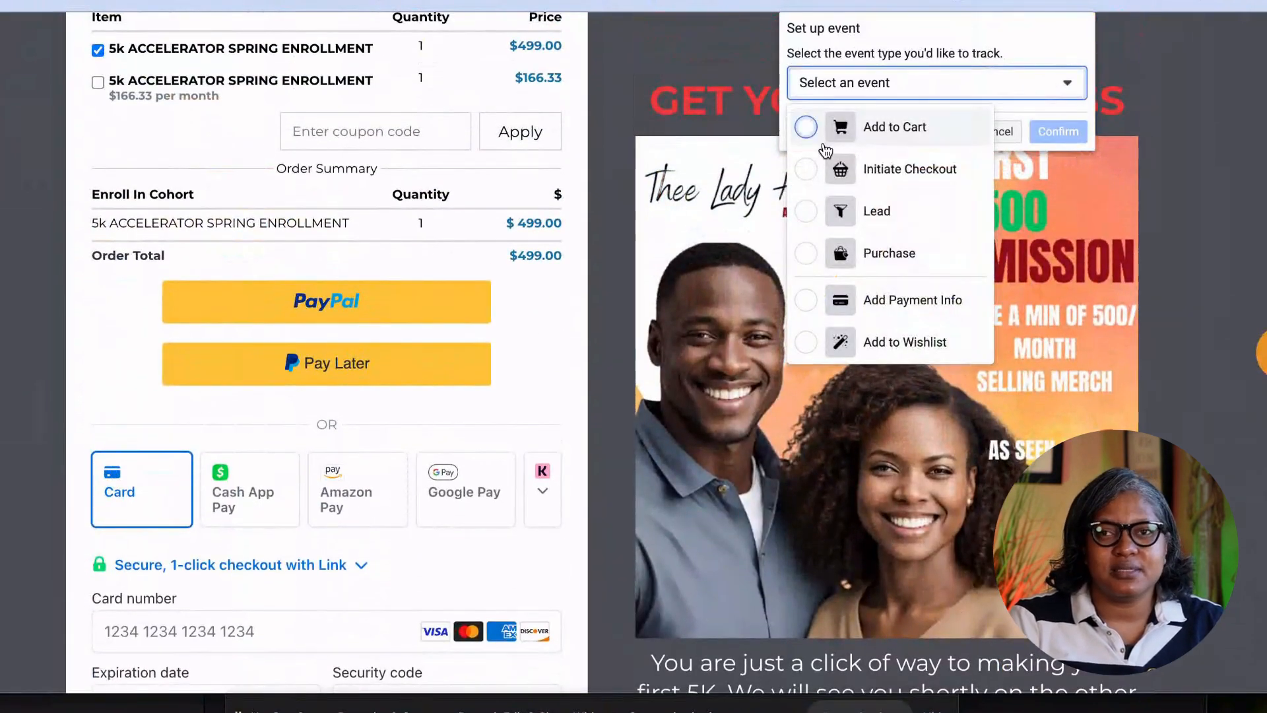
left_click(810, 253)
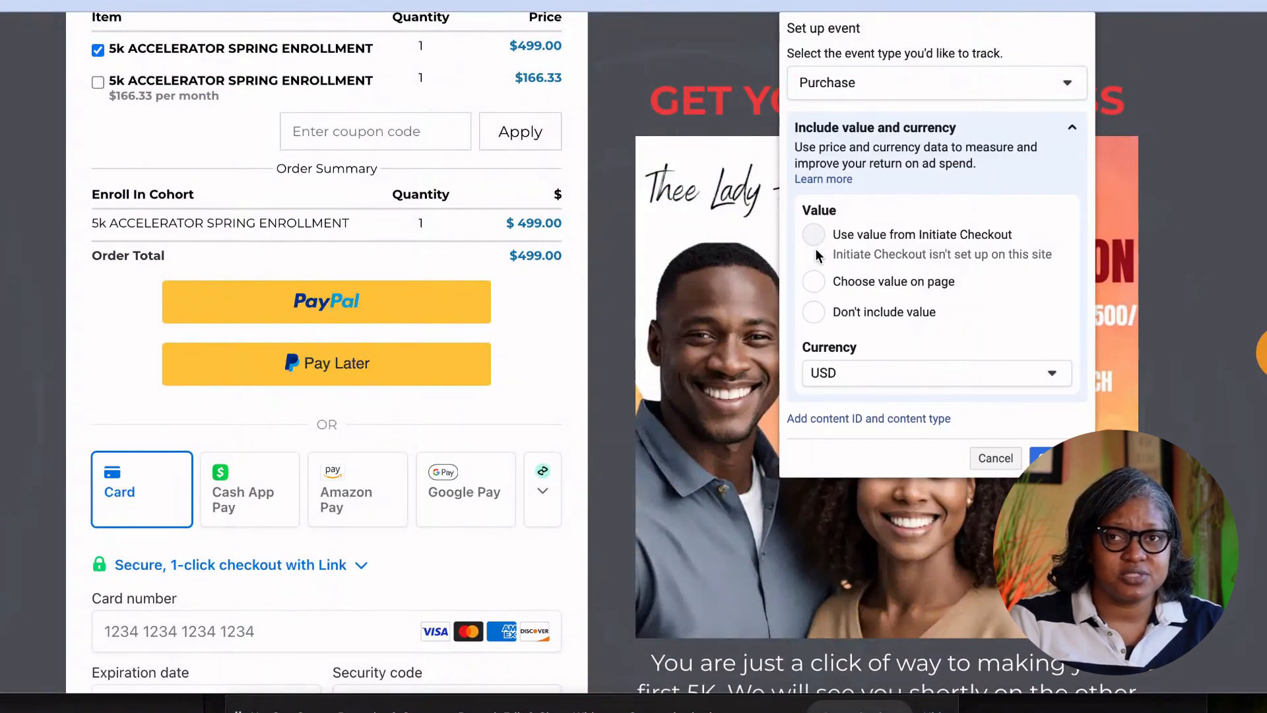
left_click(815, 283)
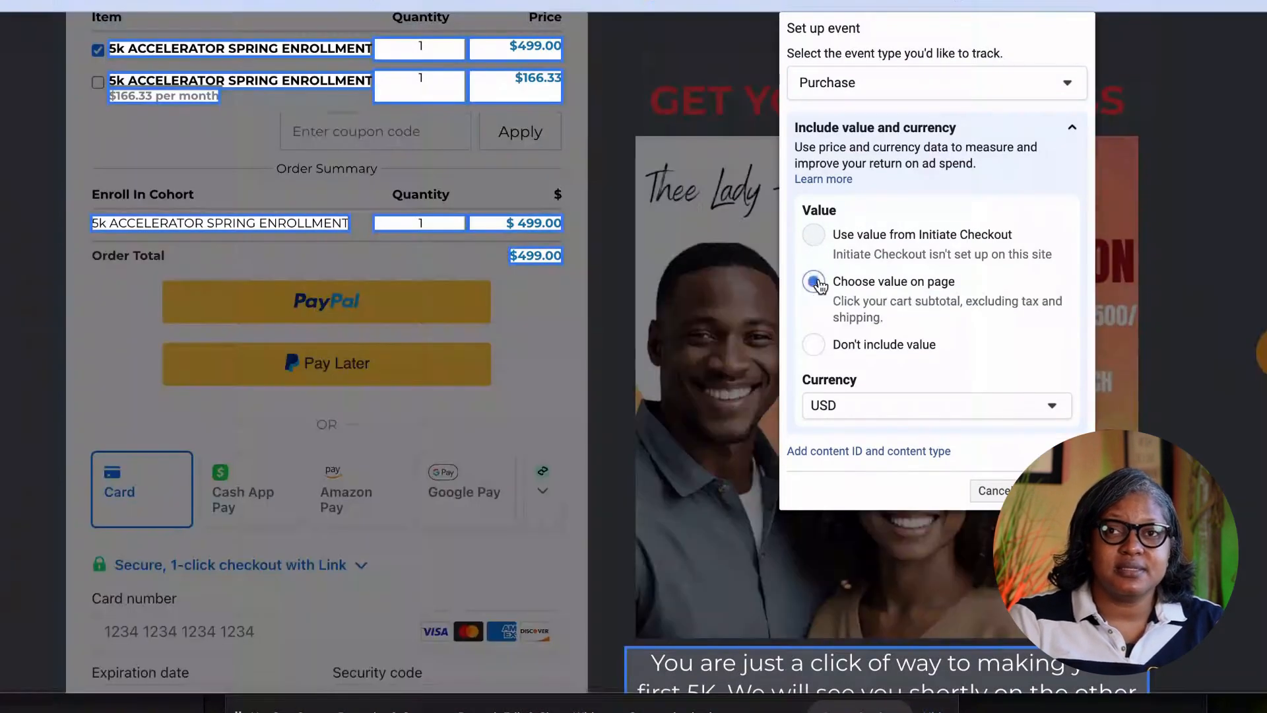
left_click(550, 253)
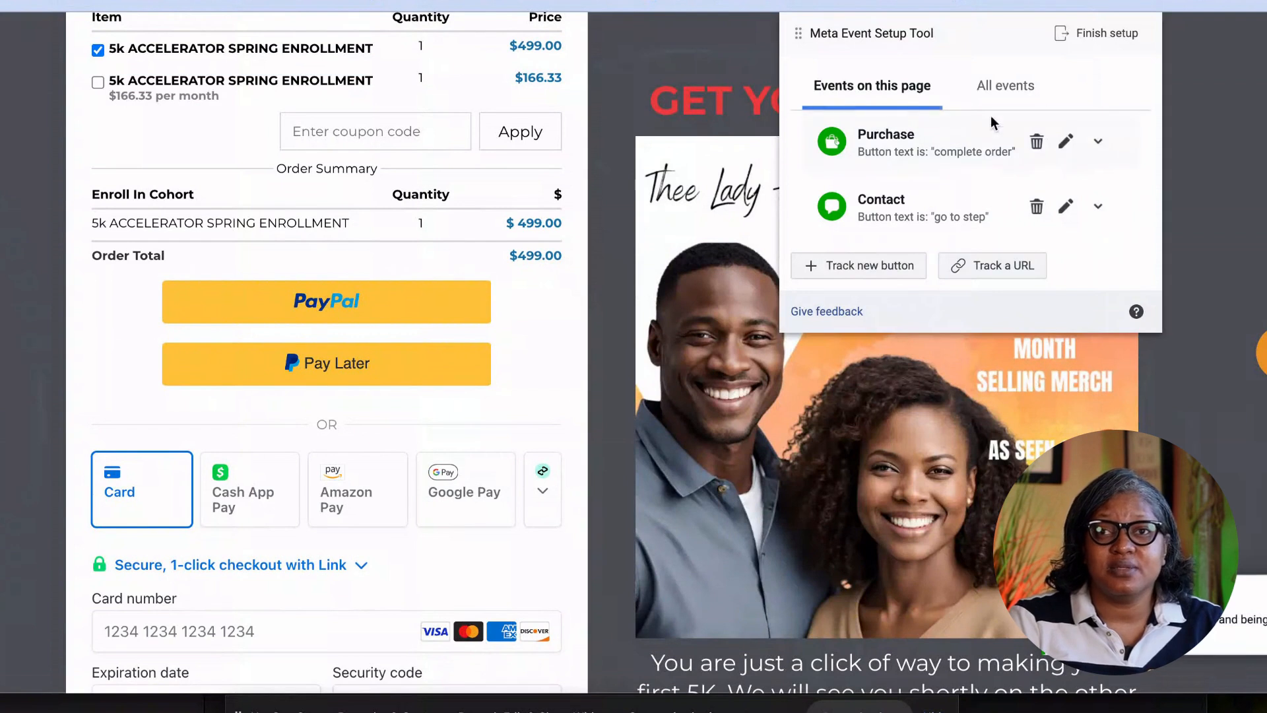
scroll(345, 473, "down", 6)
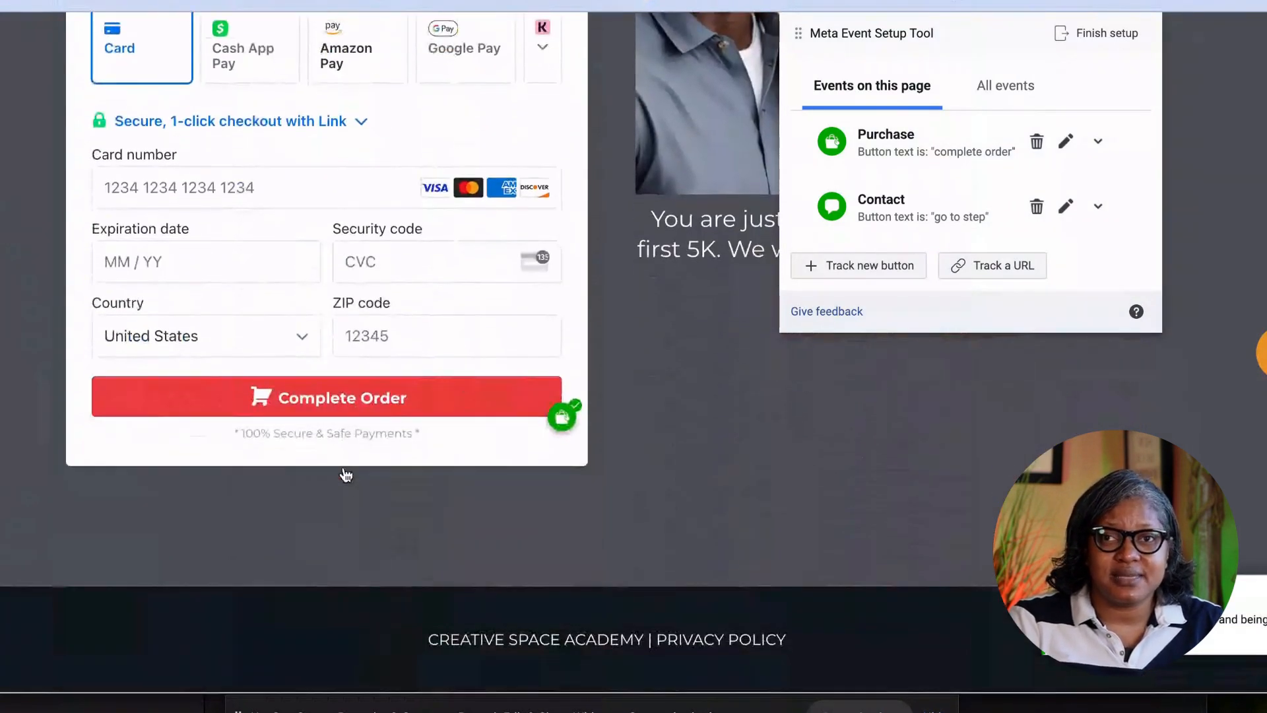
Review the four added events, finish setup, and submit a 'Yes' helpfulness rating.
scroll(346, 473, "up", 7)
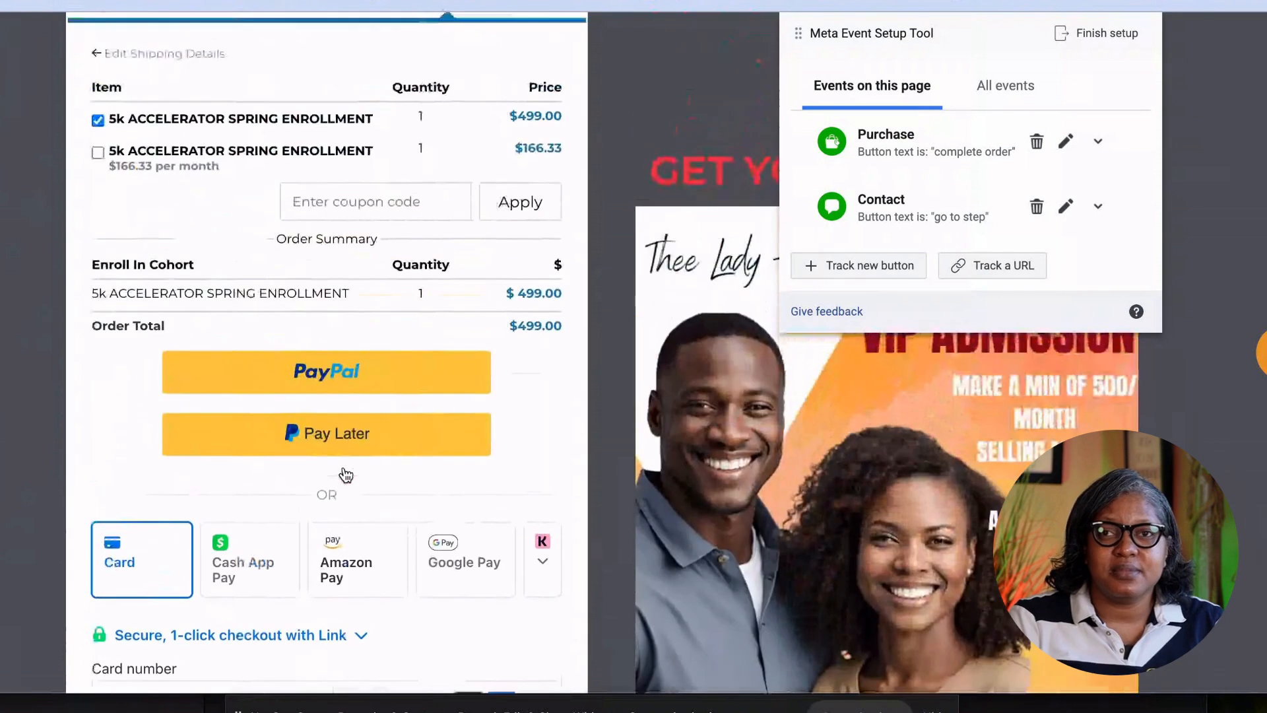
left_click(1101, 36)
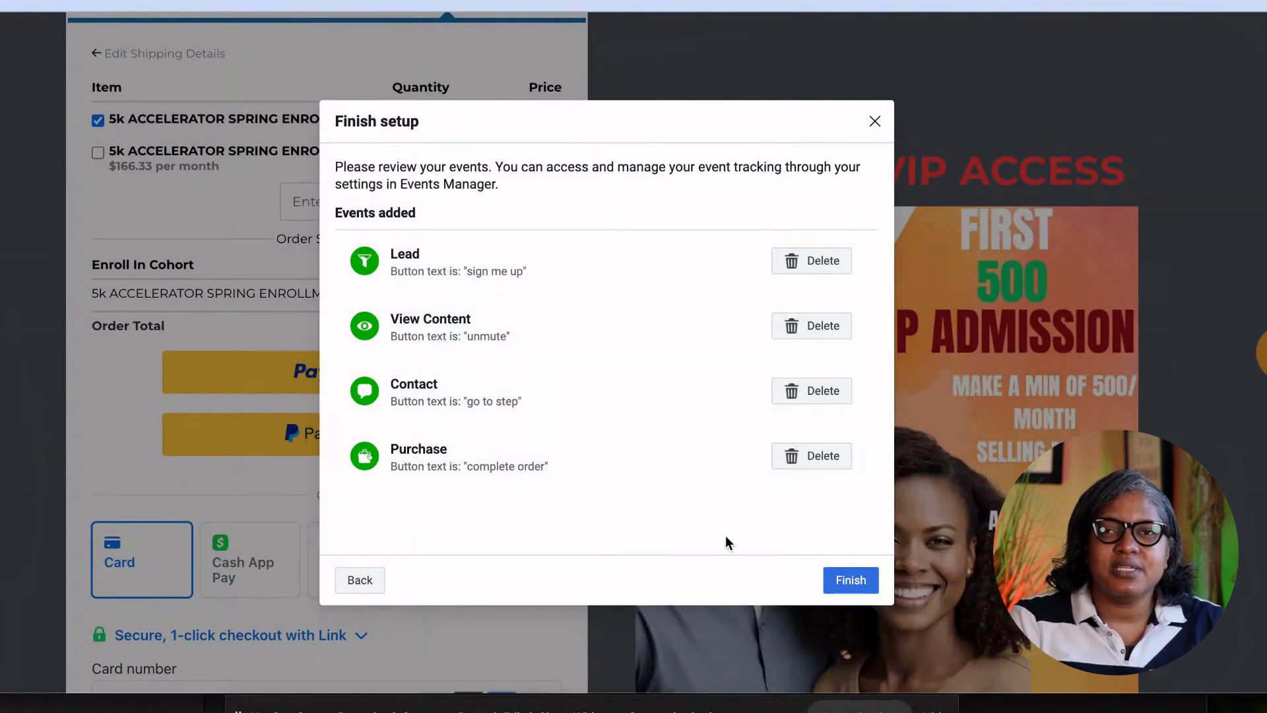
left_click(839, 580)
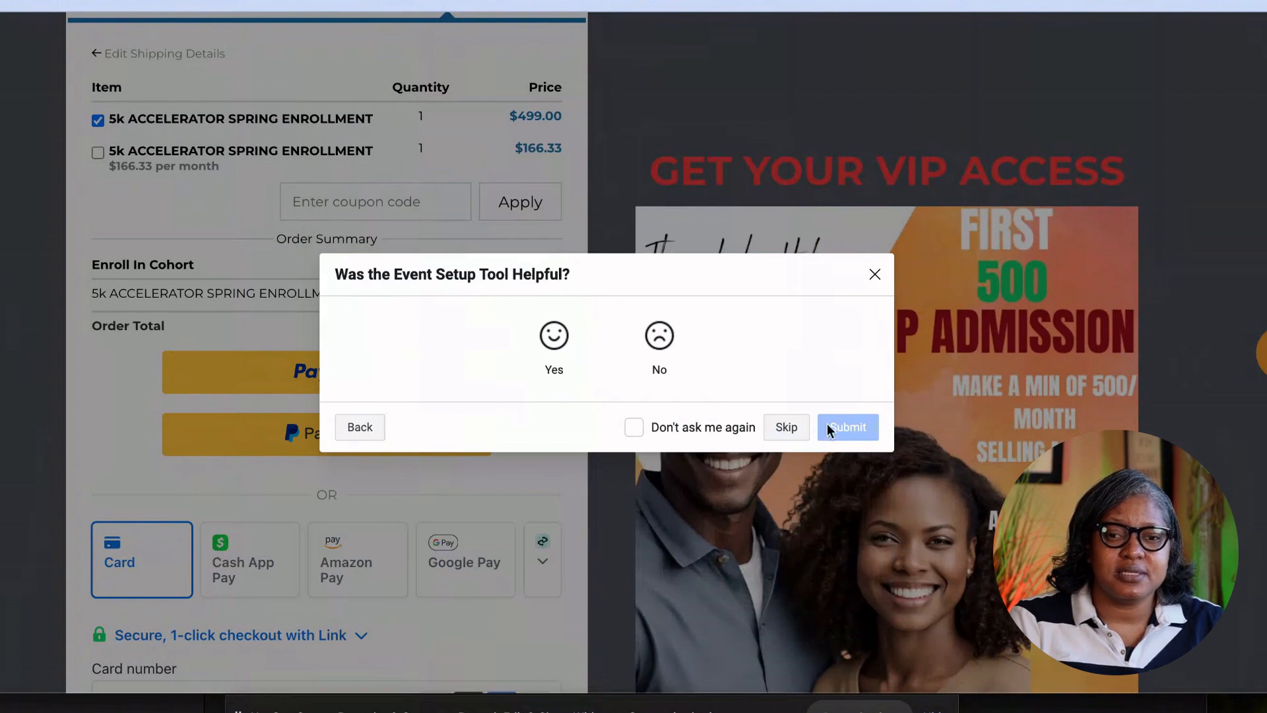
left_click(578, 351)
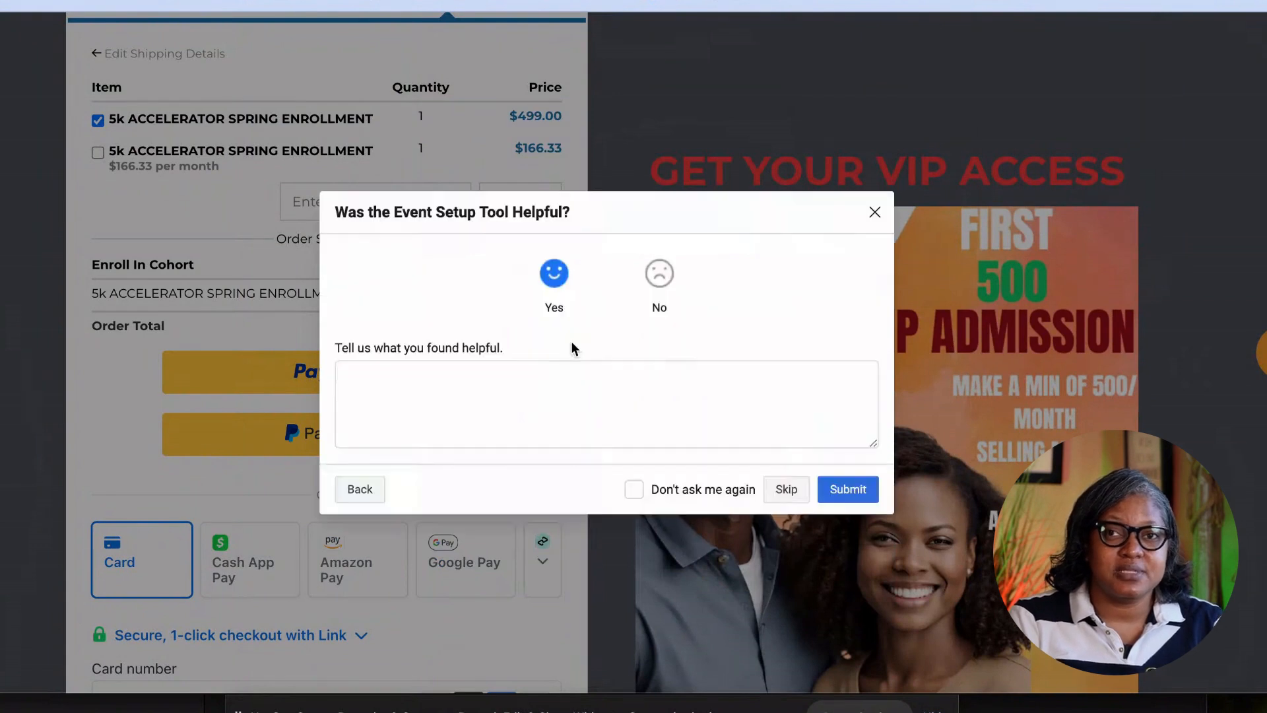
left_click(854, 496)
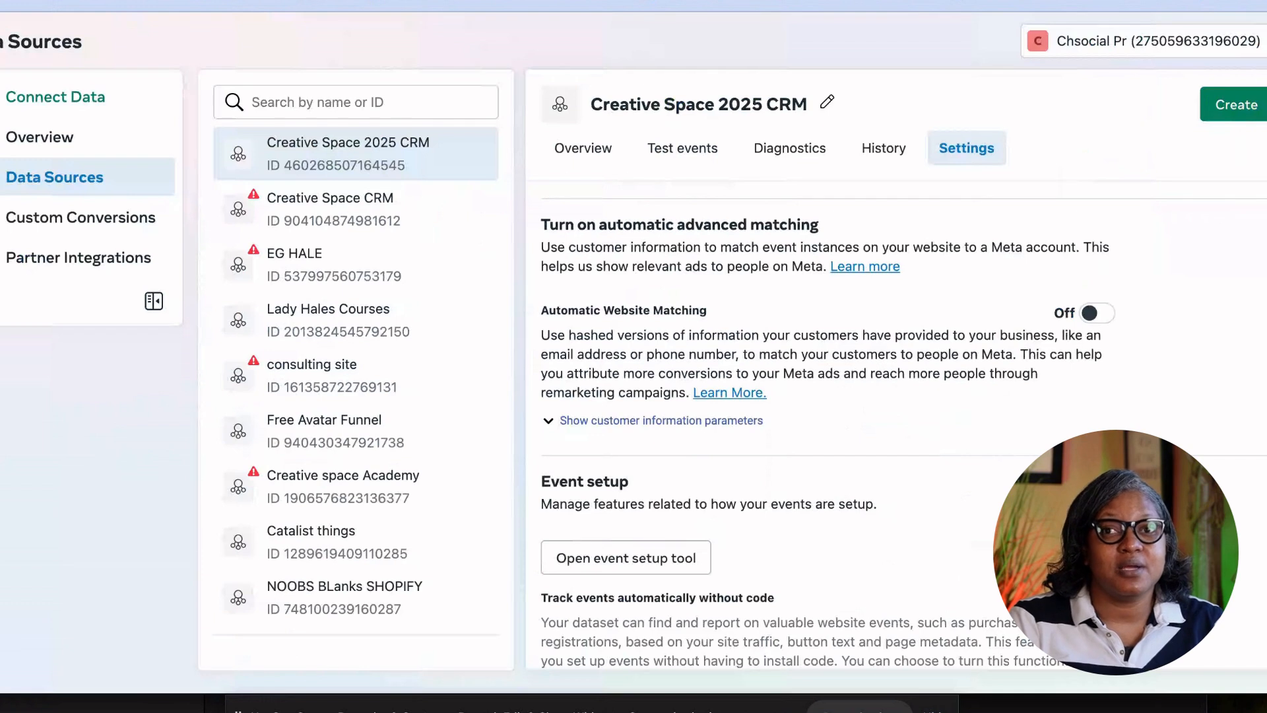
Switch to Test events and expand 'Confirm your server's events' and 'Confirm your website's events'.
left_click(679, 153)
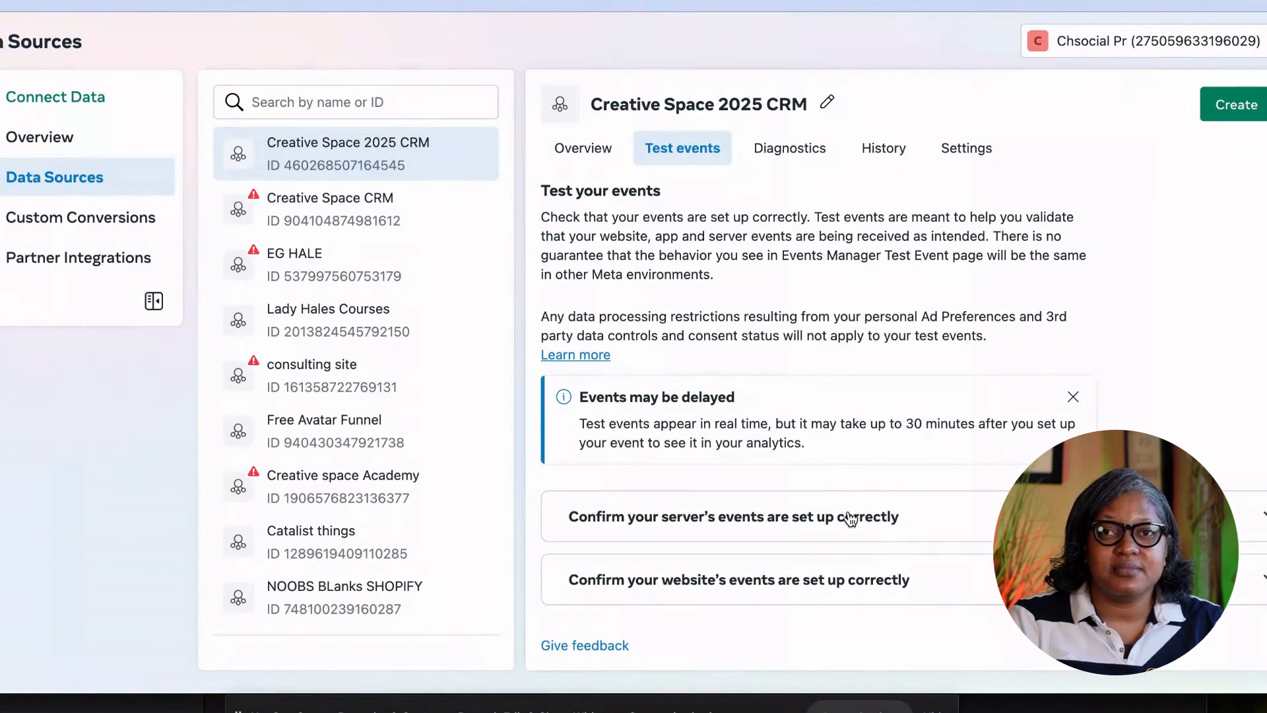
left_click(851, 519)
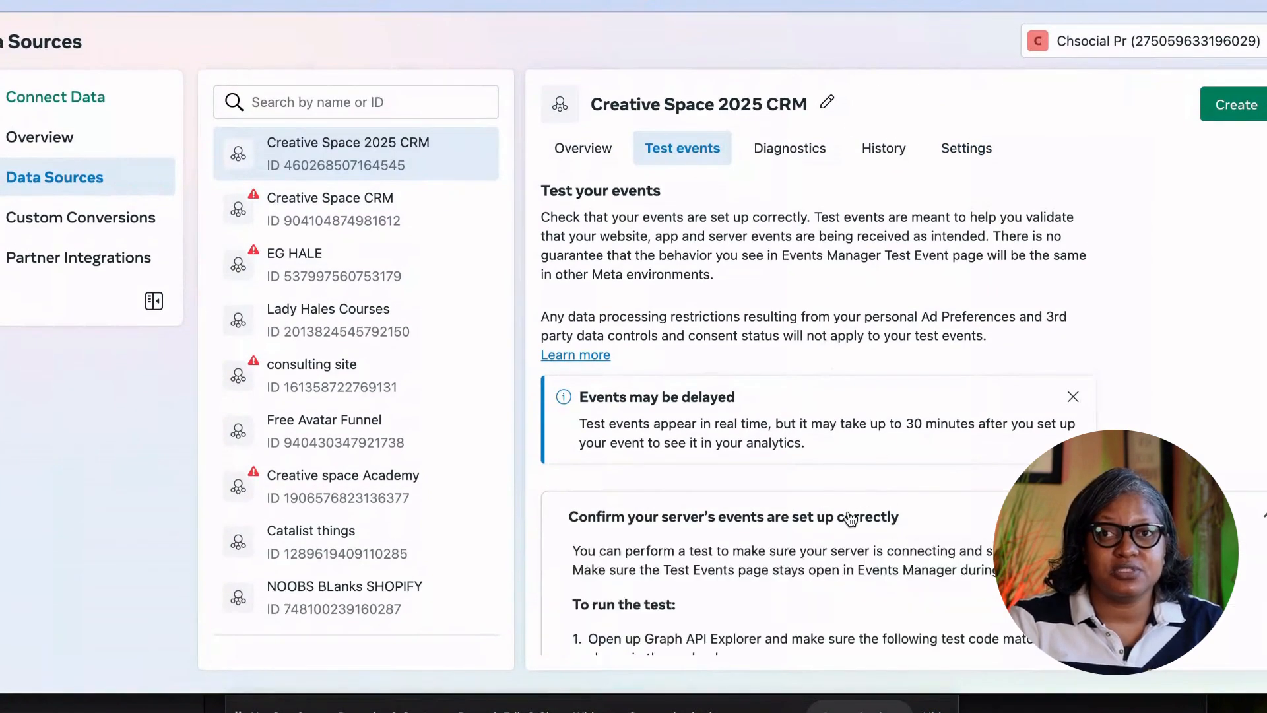
scroll(828, 514, "down", 3)
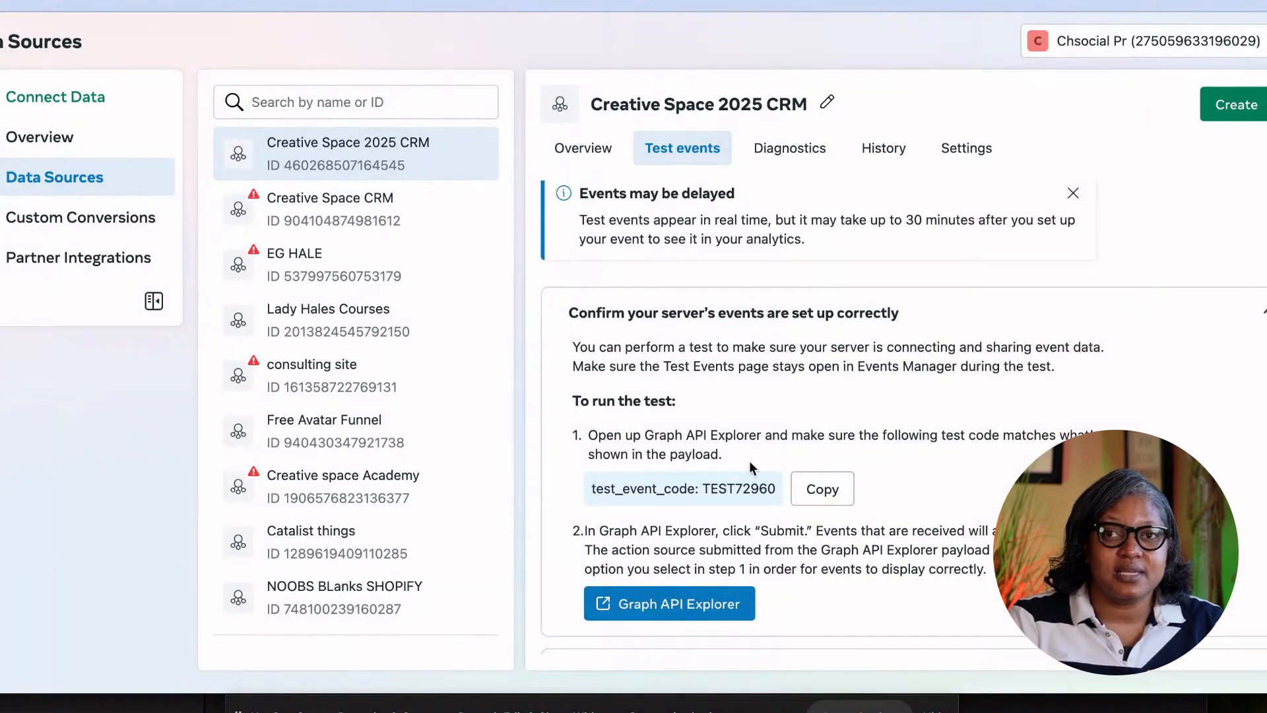
scroll(750, 455, "down", 1)
left_click(1251, 603)
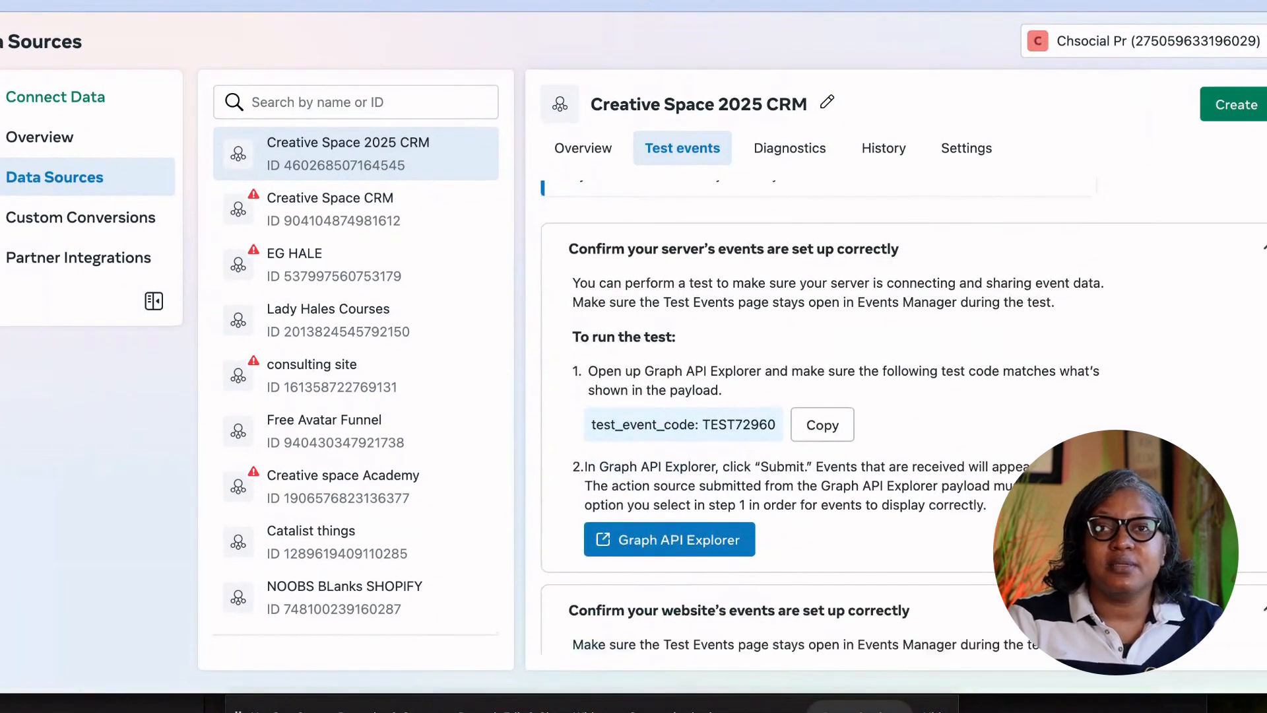
scroll(896, 540, "down", 4)
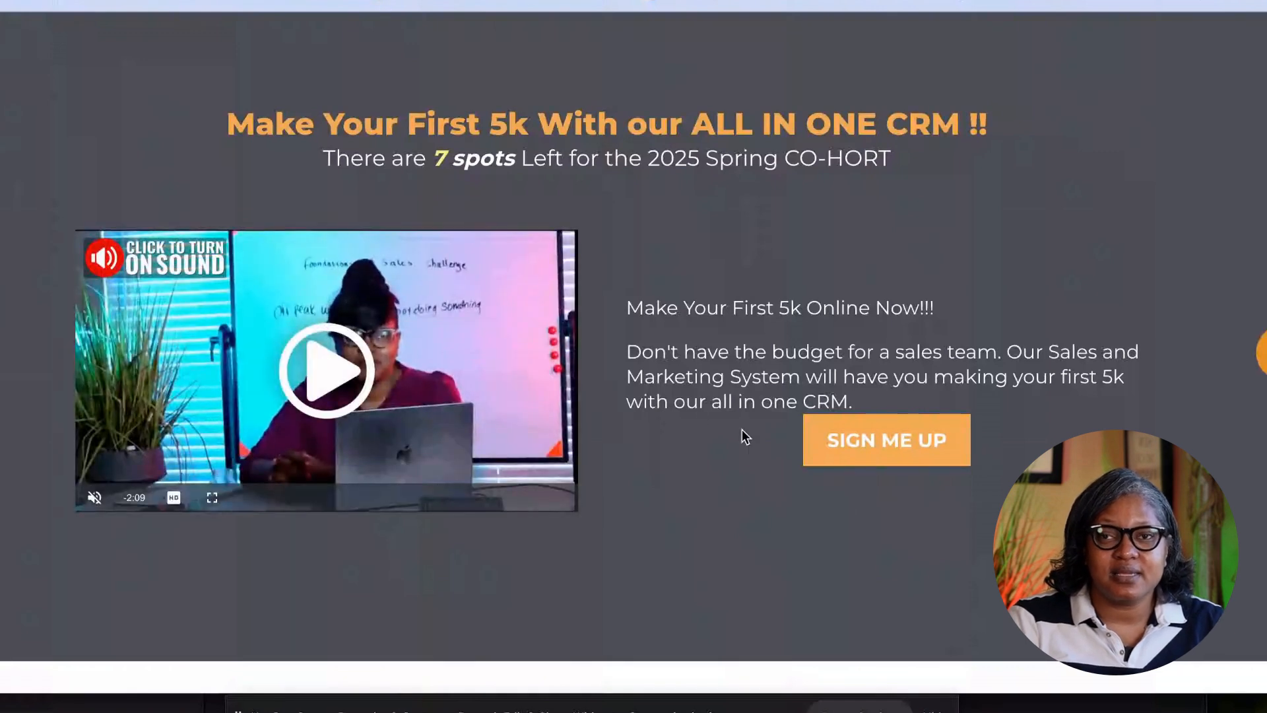
Start the sign-up with SIGN ME UP, autofill the shipping form with saved details and enter the customer's email.
left_click(885, 437)
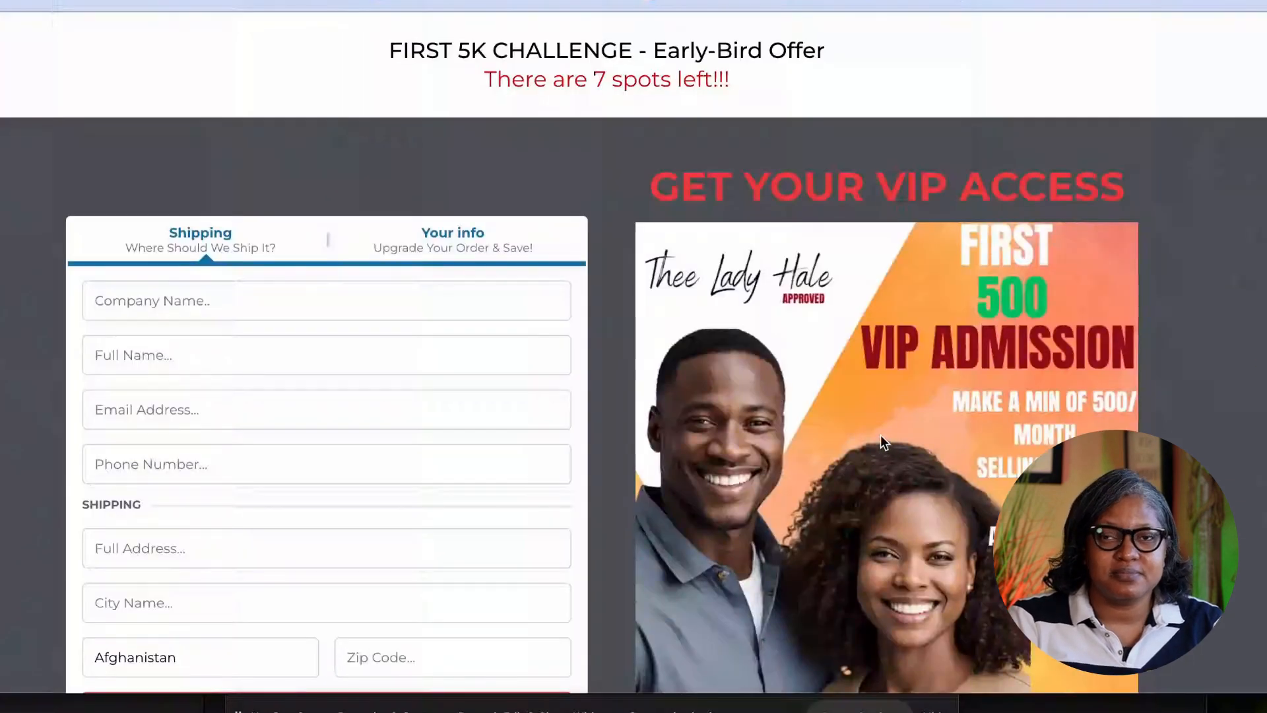
left_click(151, 302)
left_click(645, 188)
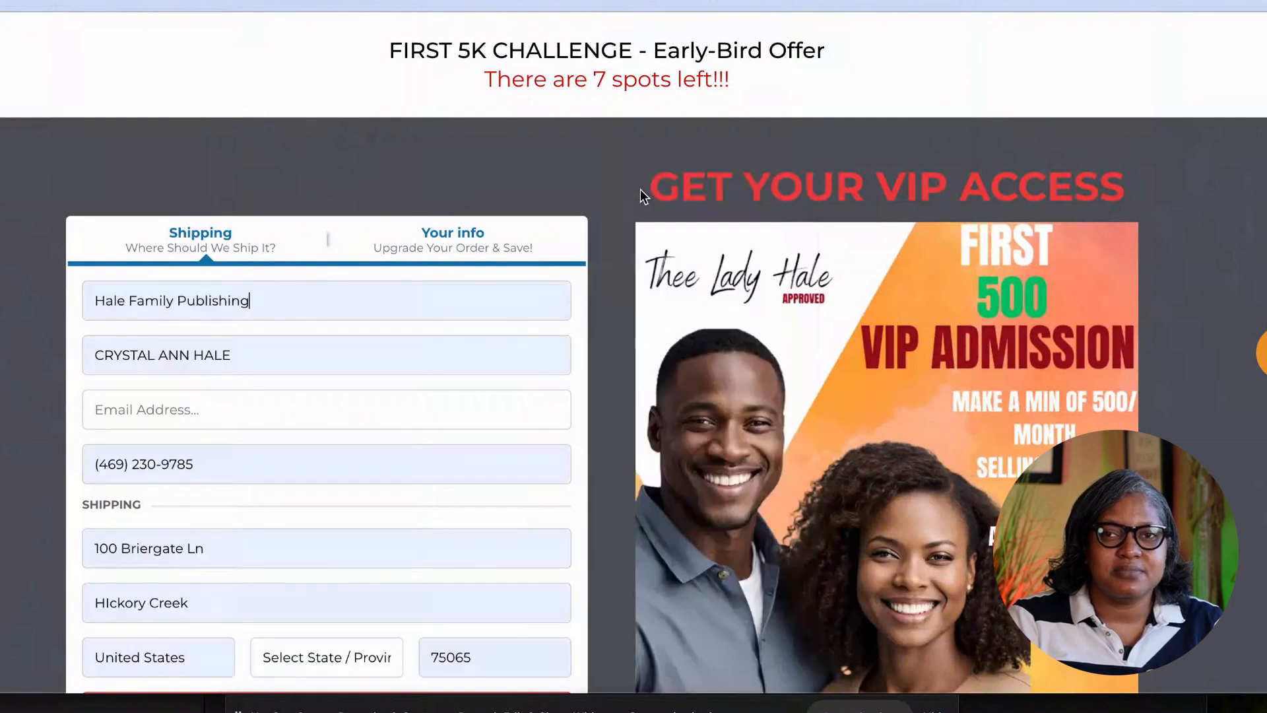
left_click(202, 396)
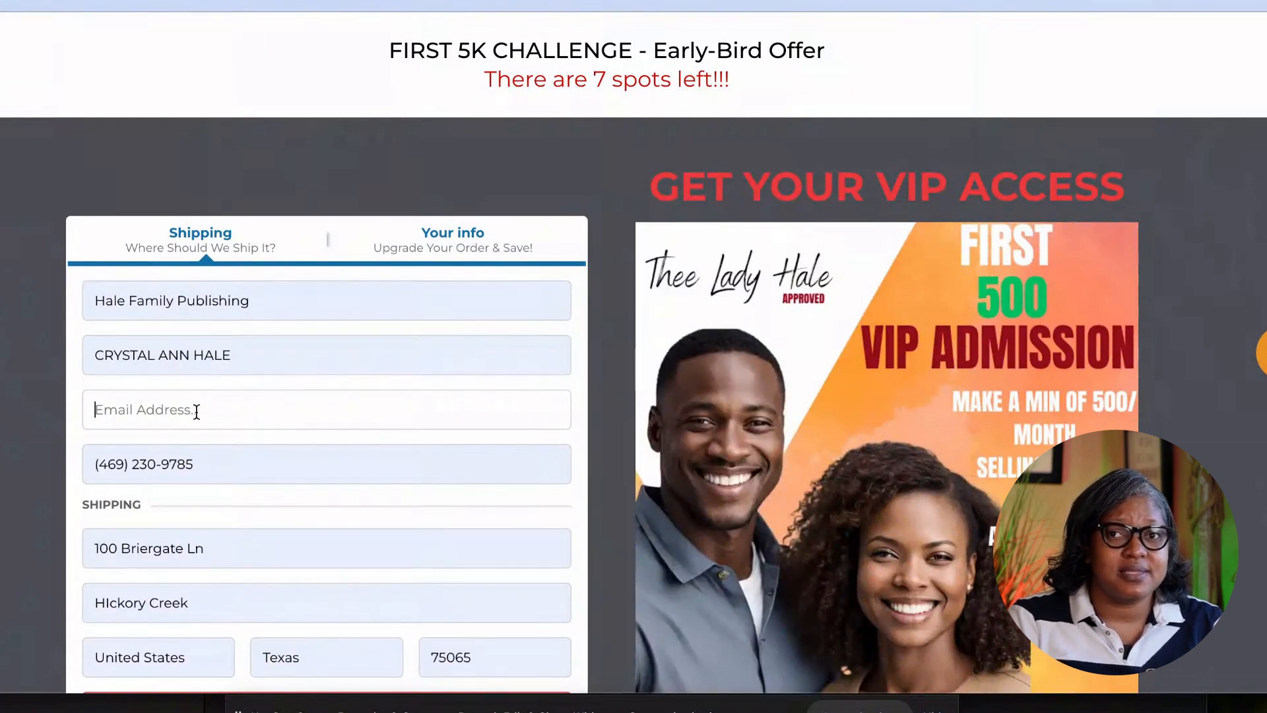
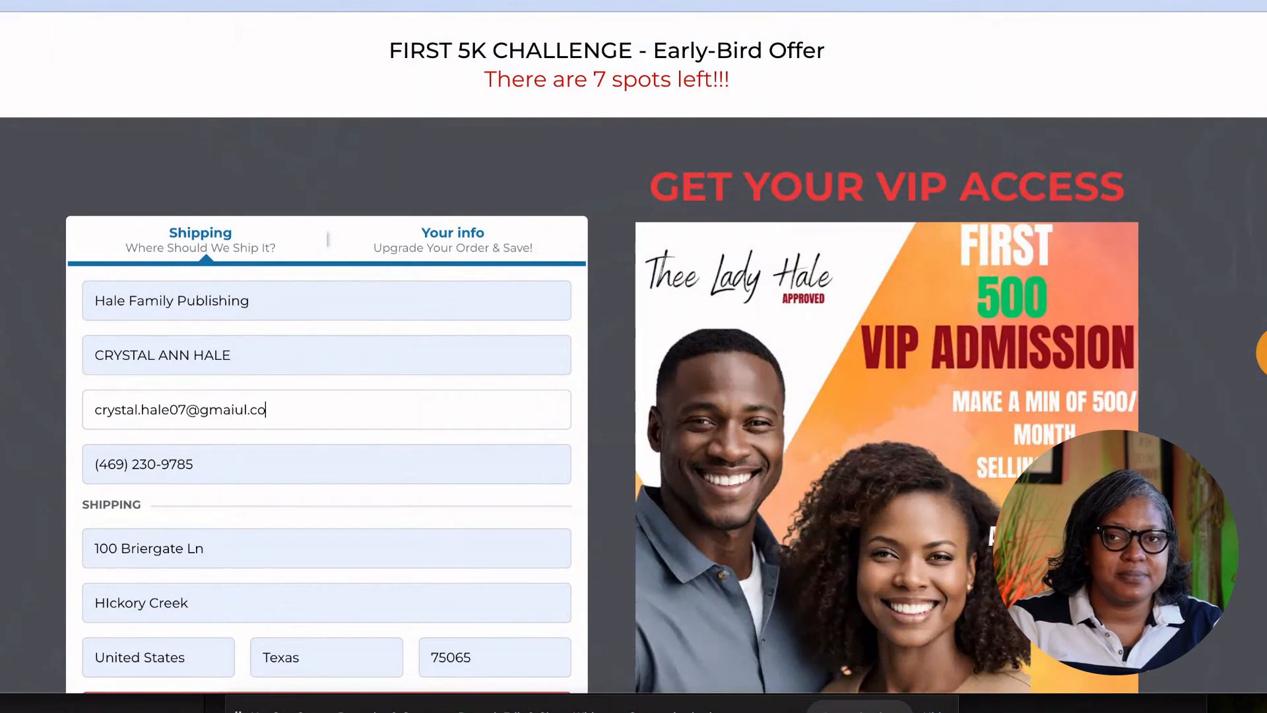
Continue to Step #2 to reach the $499.00 payment step.
scroll(203, 461, "down", 5)
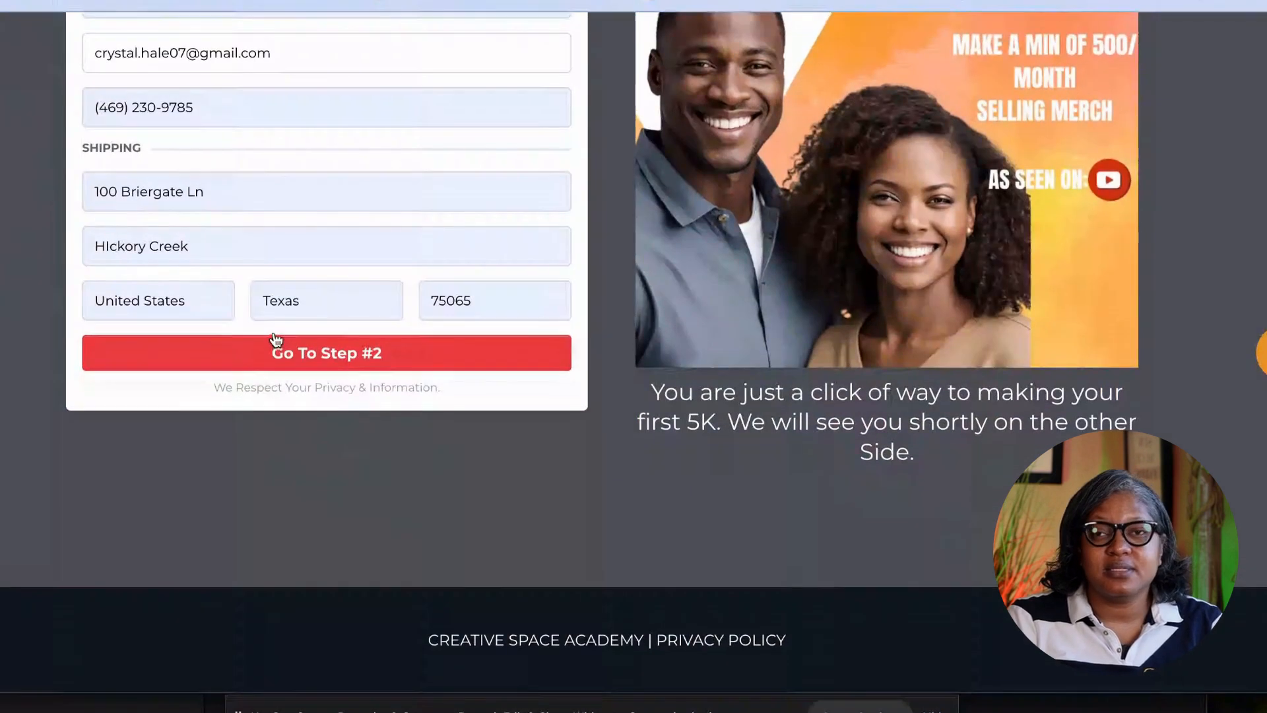
left_click(276, 353)
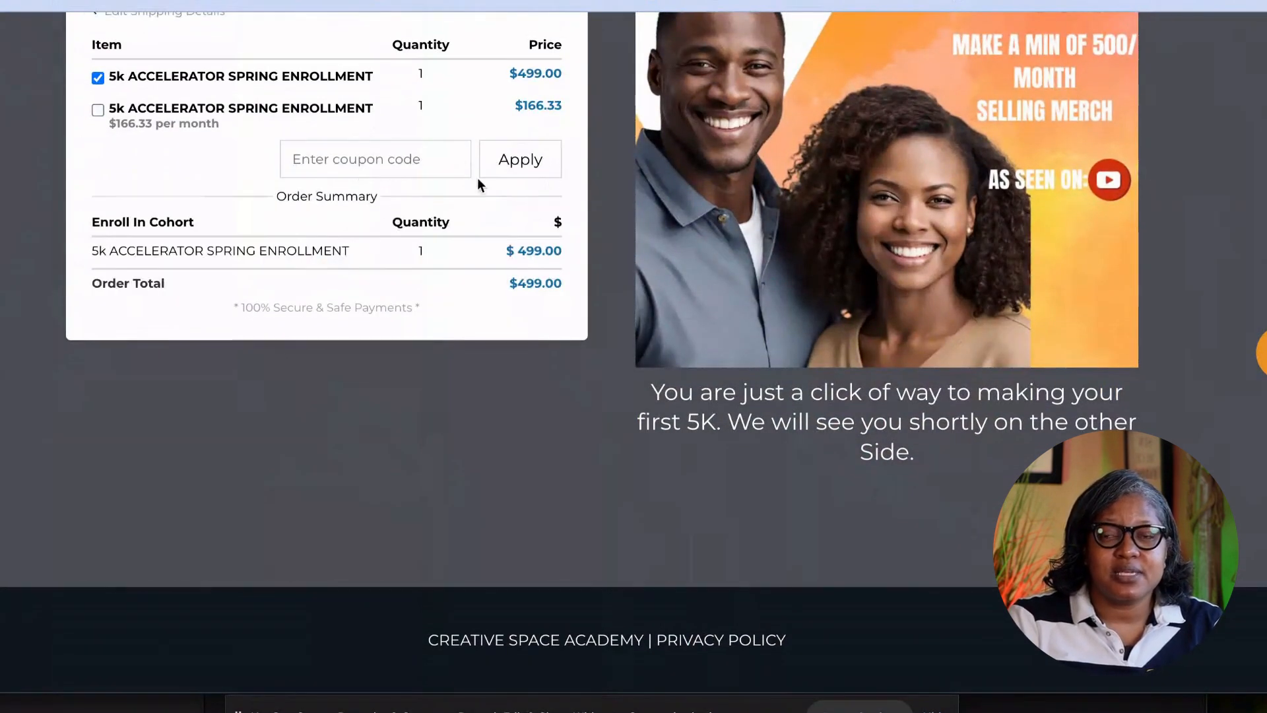
scroll(405, 156, "up", 3)
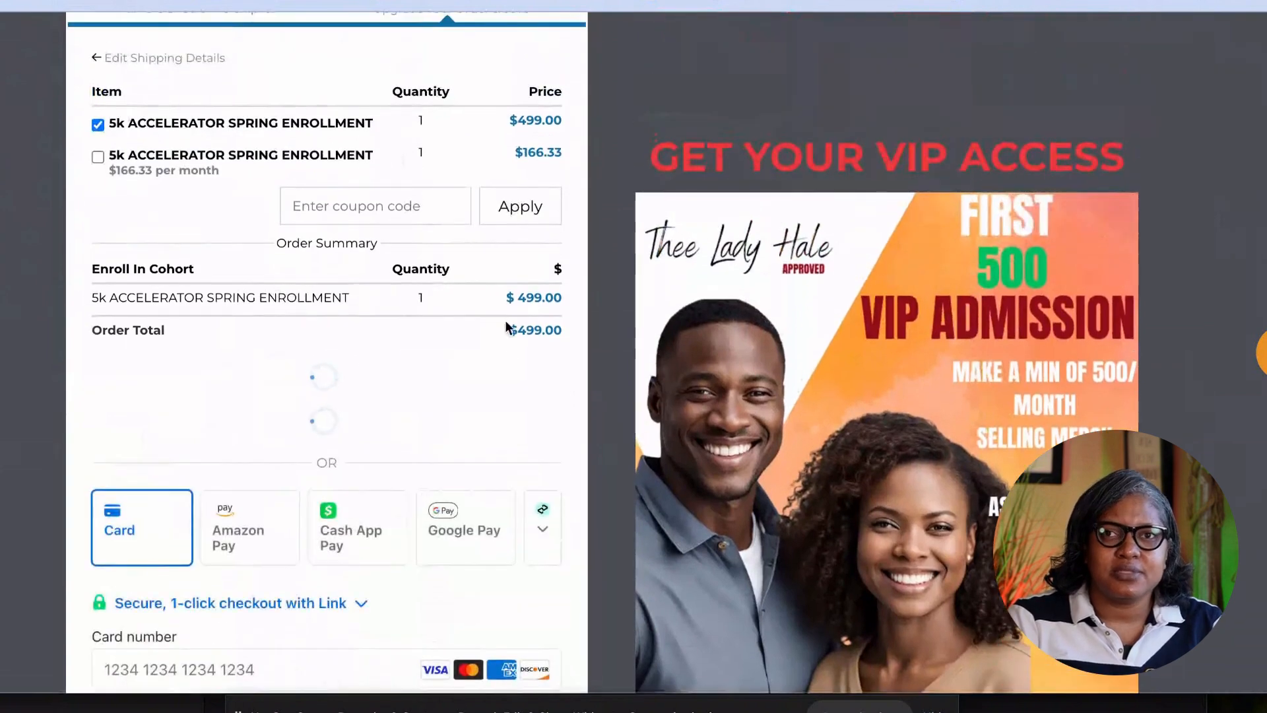
scroll(507, 330, "down", 5)
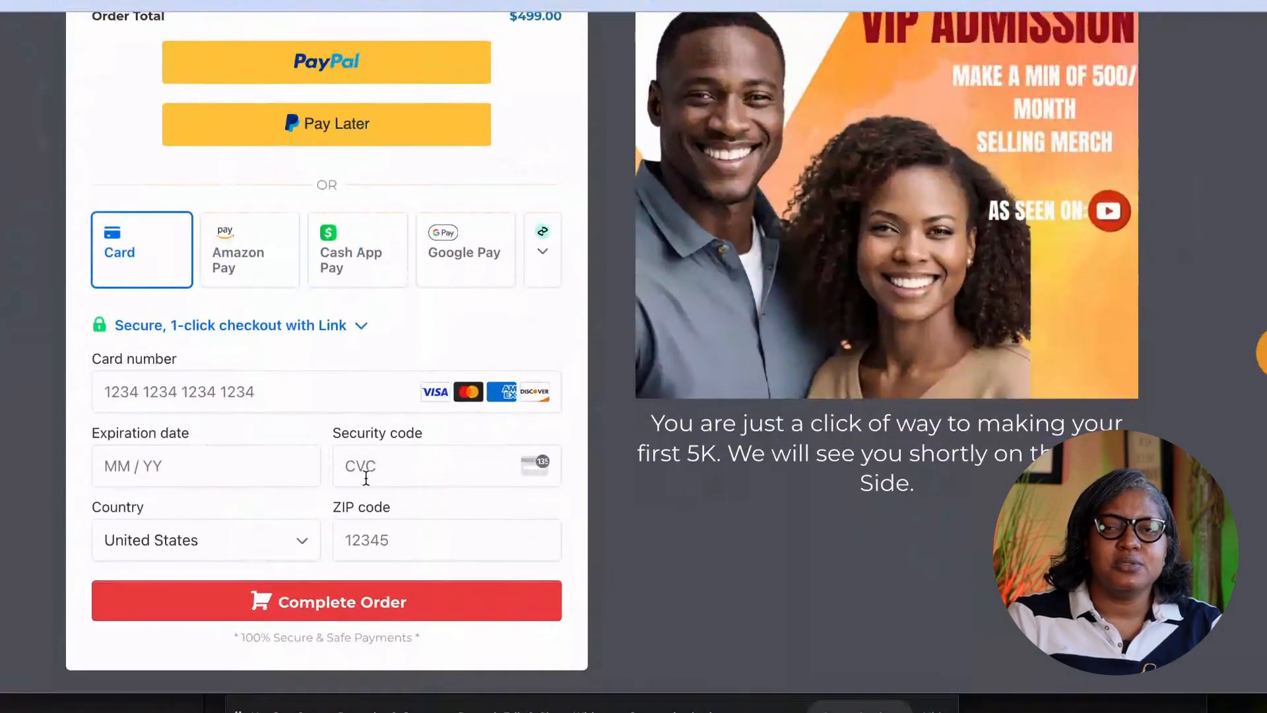
scroll(703, 28, "up", 8)
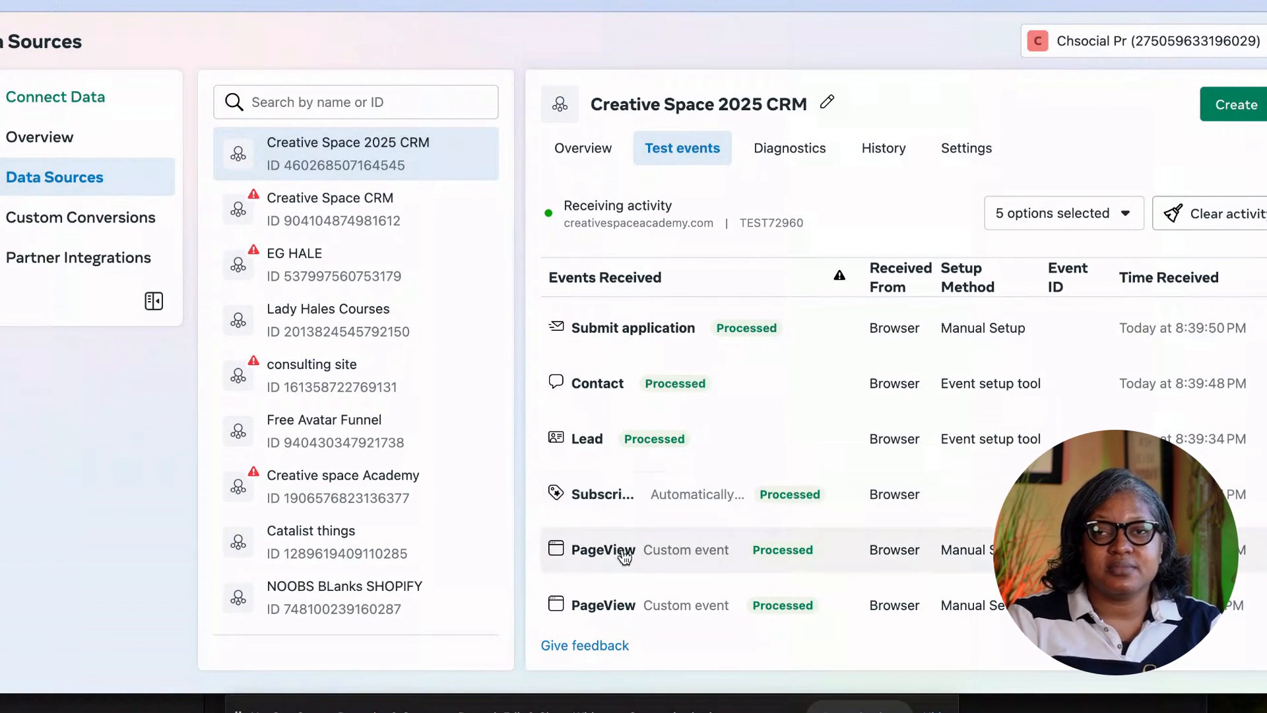
Scroll the Test events list to confirm Contact and Lead from the Event setup tool show as Processed.
scroll(697, 519, "up", 2)
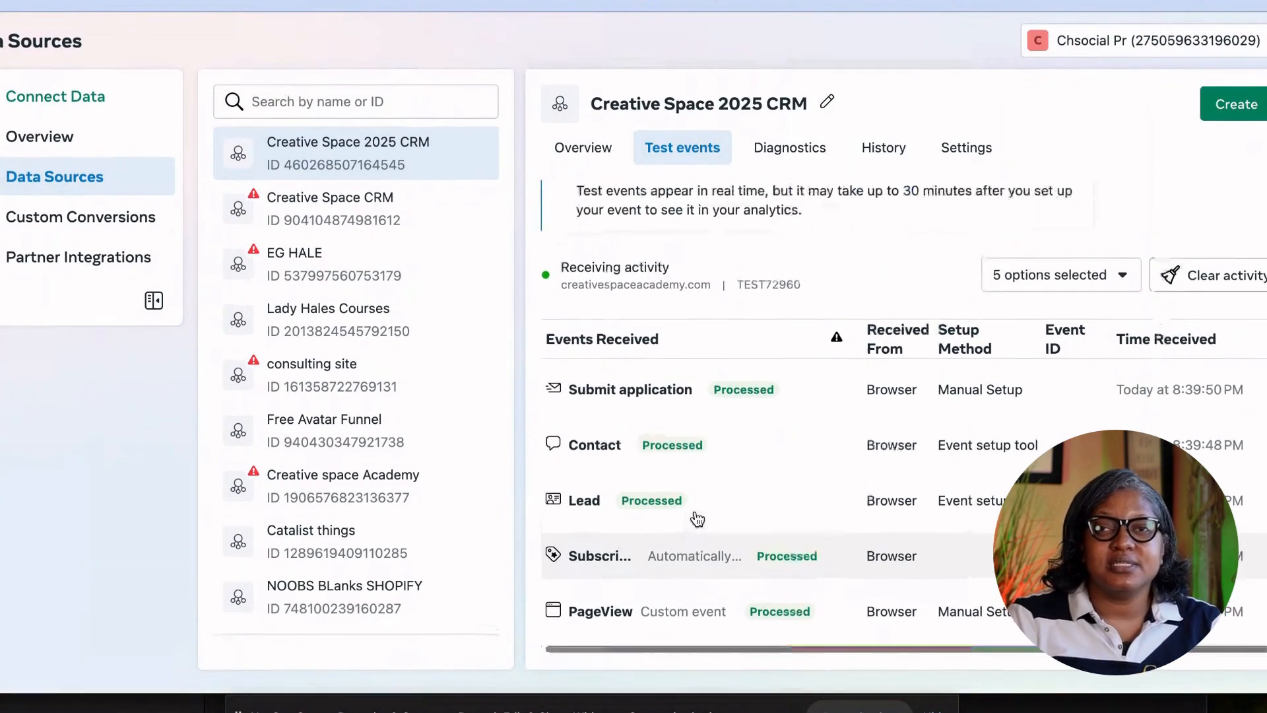
scroll(697, 519, "down", 2)
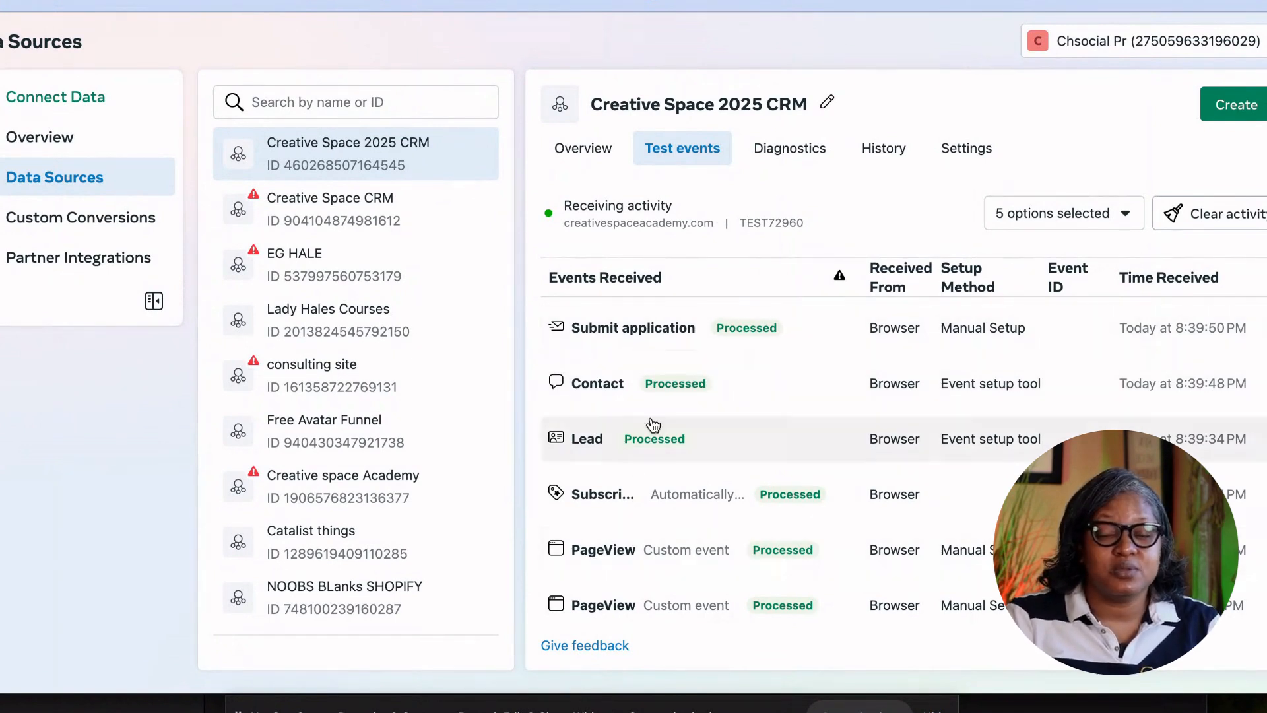
scroll(654, 422, "up", 5)
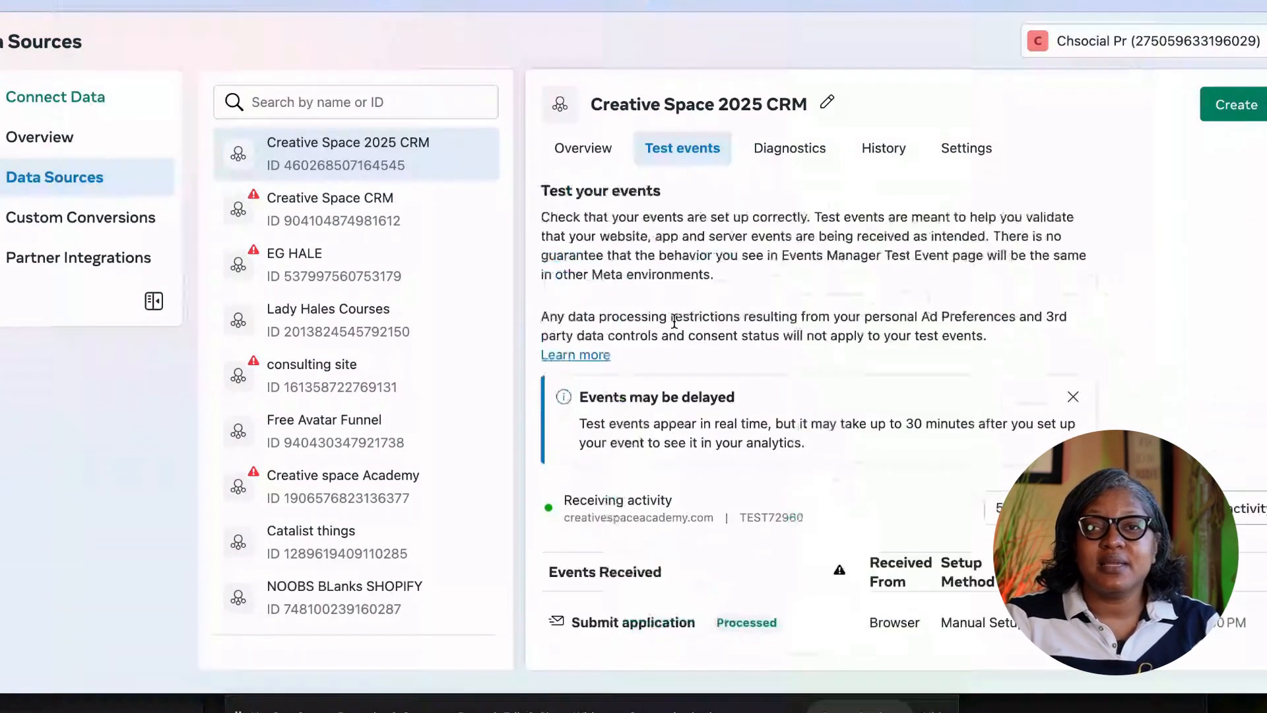
Switch to the Creative Space 2025 CRM dataset's Overview, which reports no activity in the selected range.
left_click(591, 160)
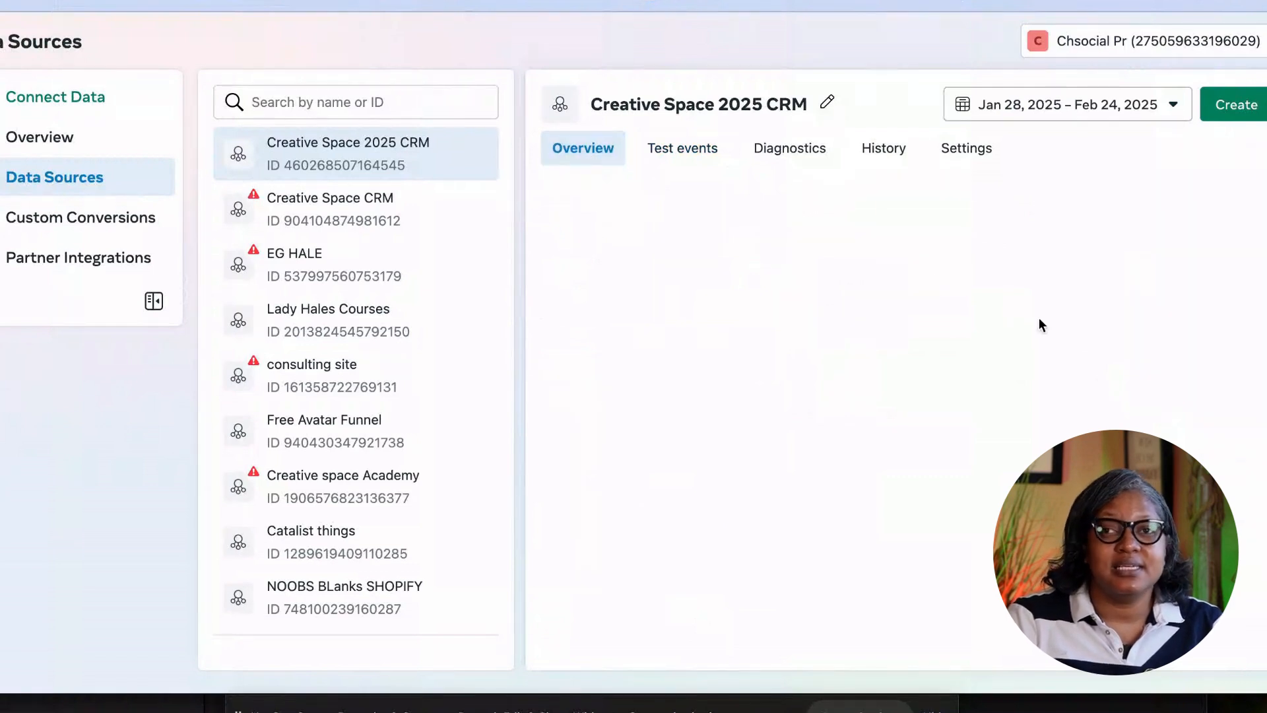
scroll(654, 386, "down", 1)
scroll(656, 388, "up", 1)
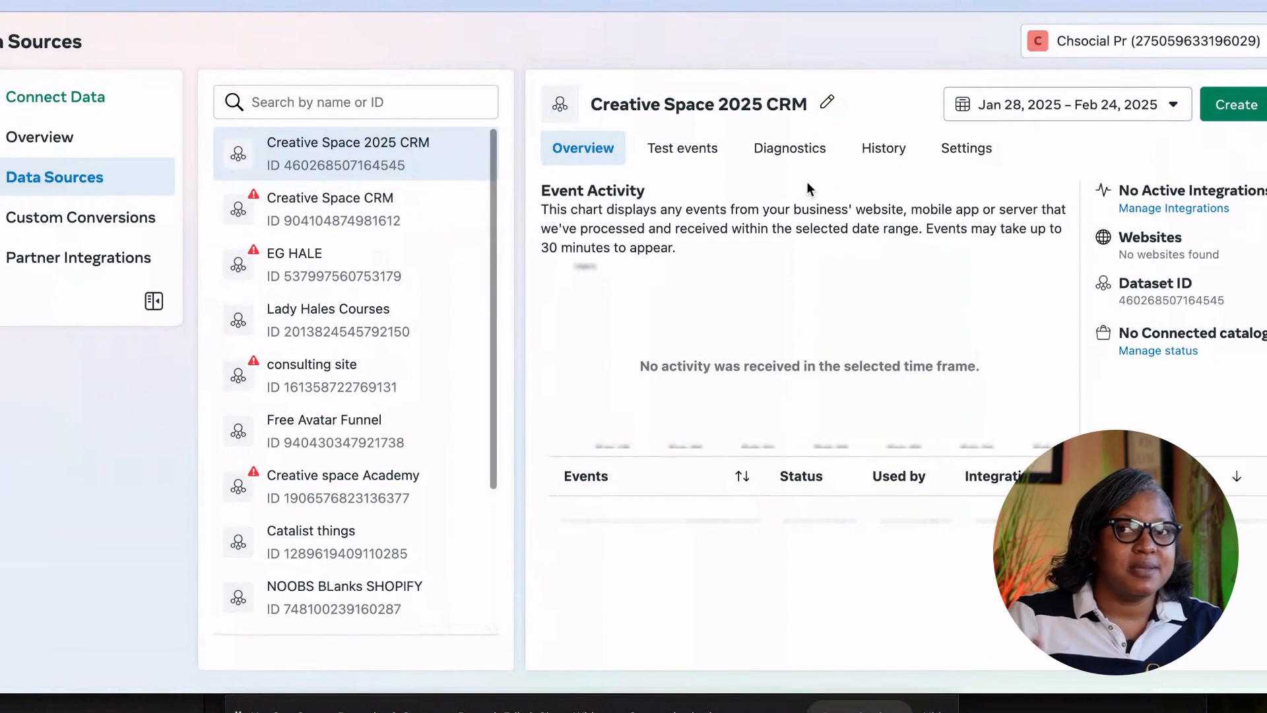